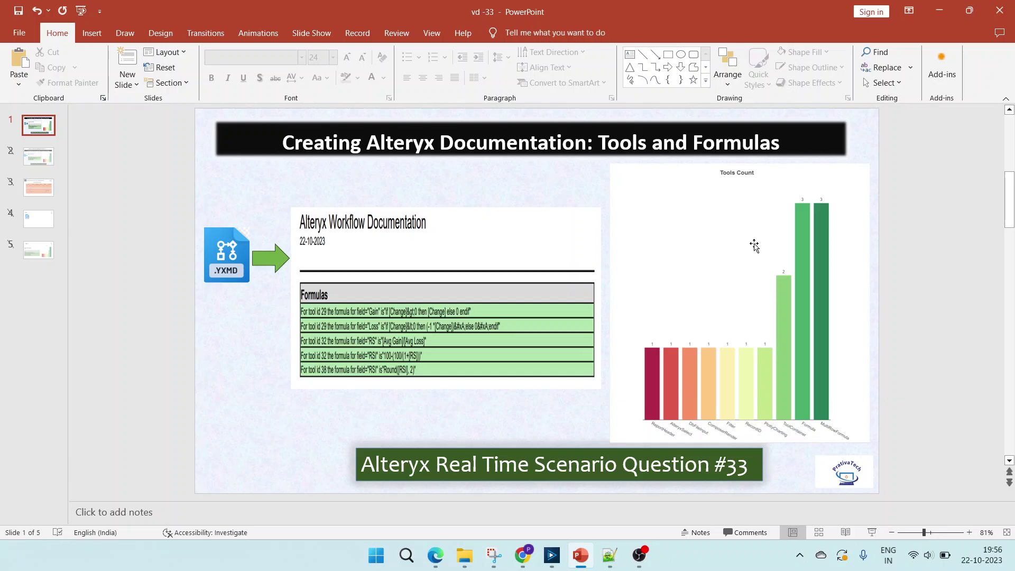
left_click(225, 248)
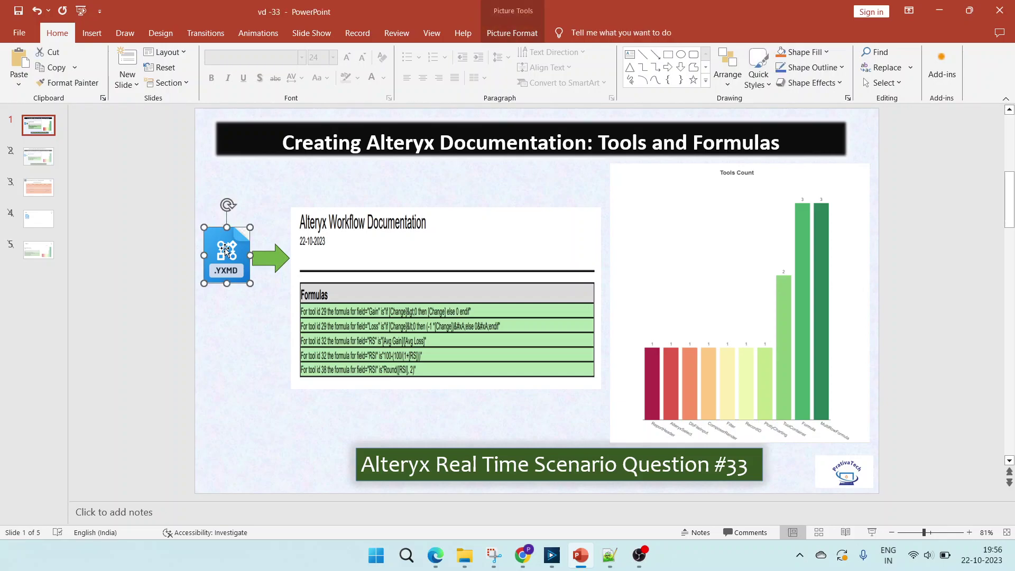
left_click(238, 356)
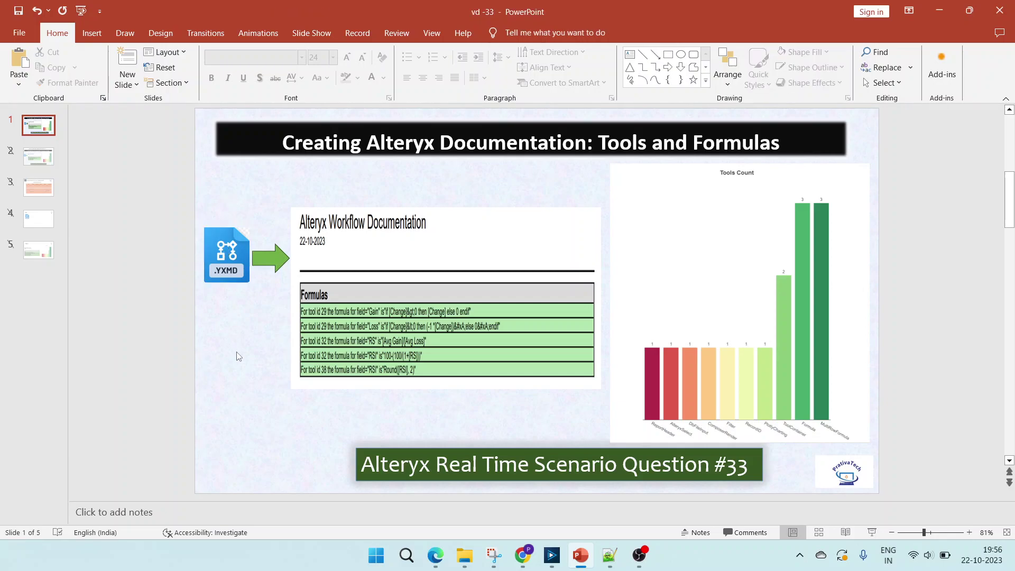
Step: Switch to Alteryx Designer and look over the Input and Relative Strength Index Indicator containers in the sample for use.yxmd workflow
left_click(552, 554)
left_click(391, 128)
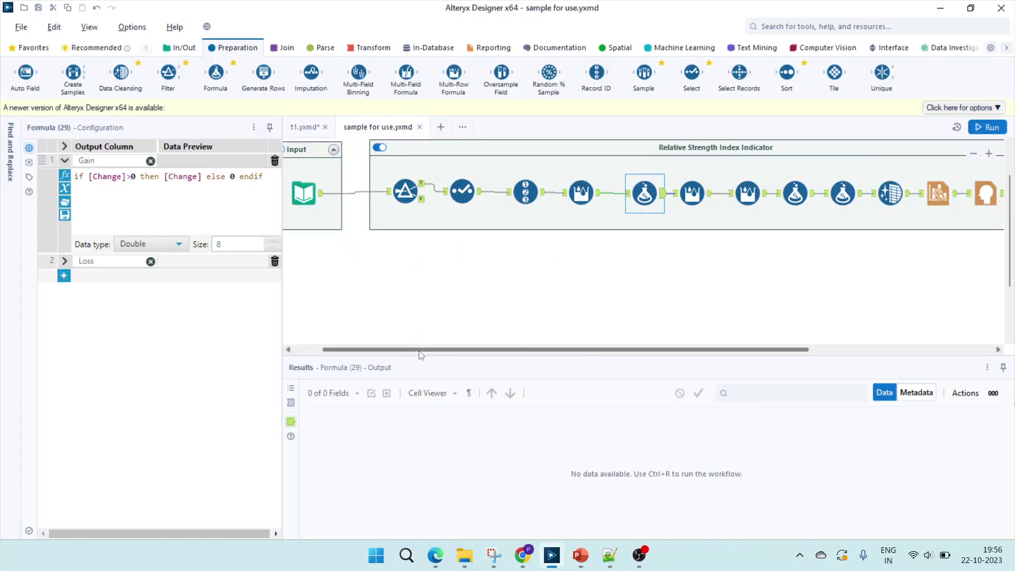
left_click_drag(422, 346, 382, 345)
scroll(473, 297, "up", 2)
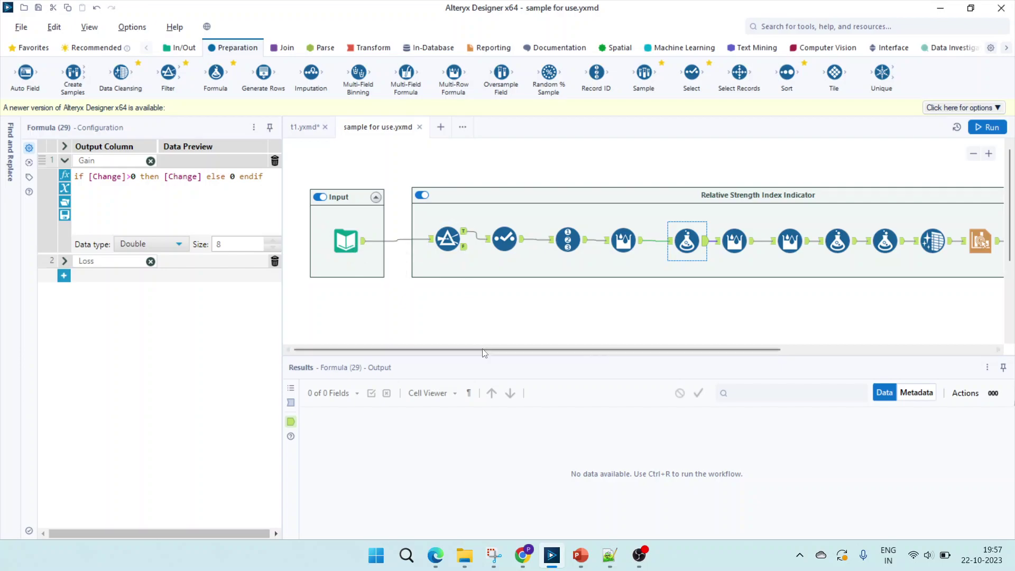
left_click_drag(483, 352, 549, 353)
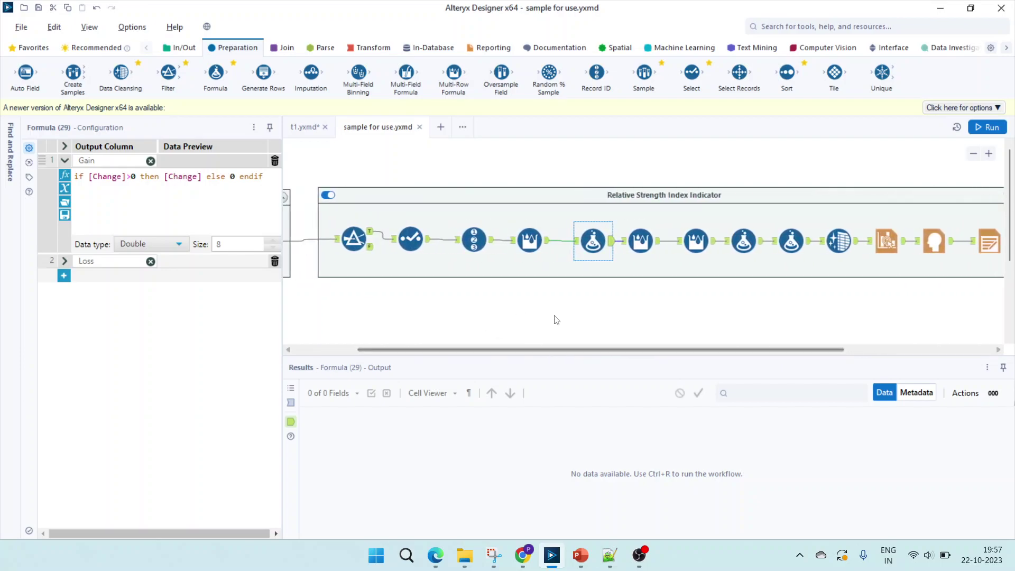
Step: Switch to output.pdf in Edge and check the chart's AlteryxSelect and DbFileInput bars against the Select and Input Data tools in Alteryx Designer
left_click(437, 561)
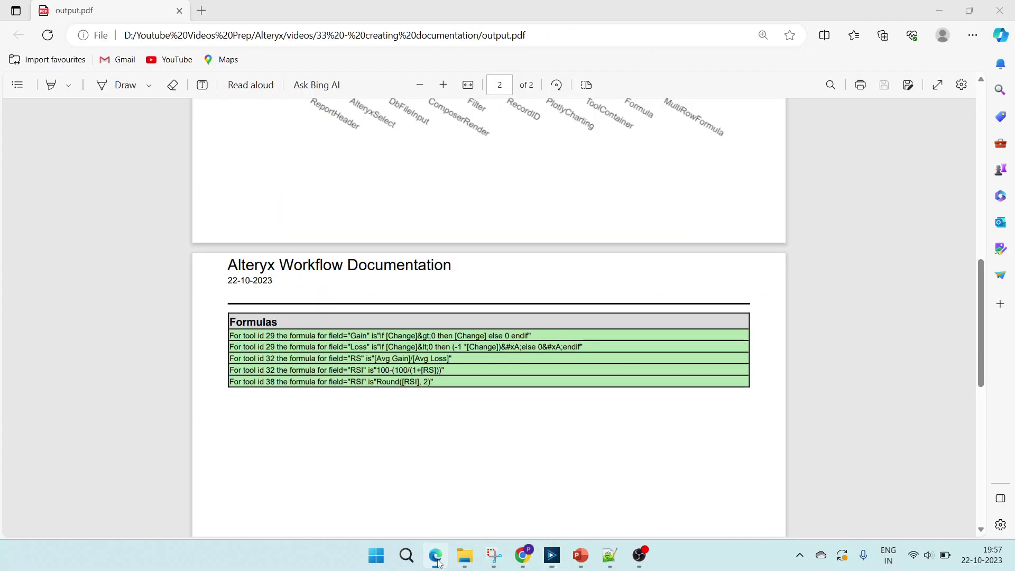
scroll(416, 327, "up", 5)
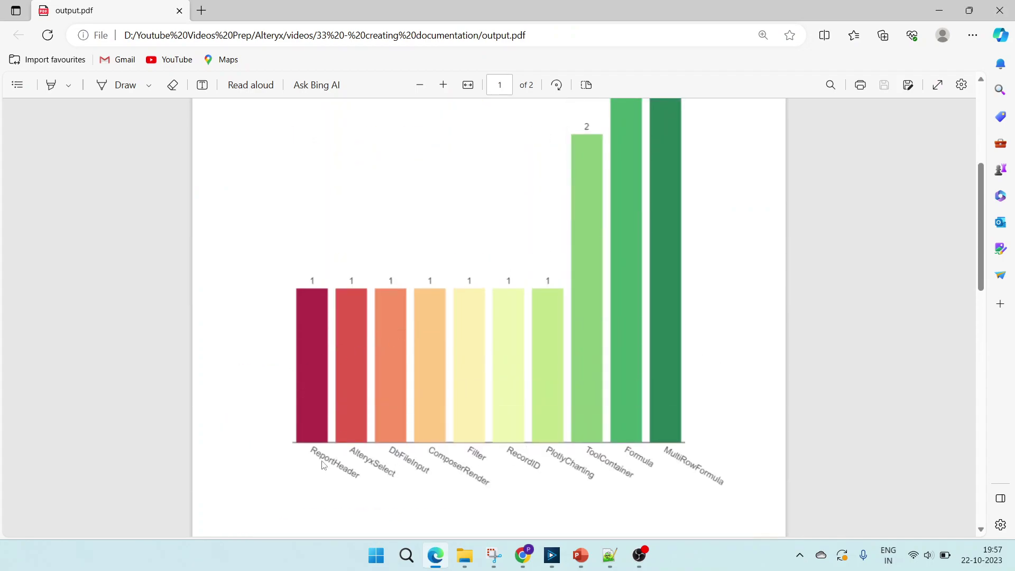
key("alt+Tab")
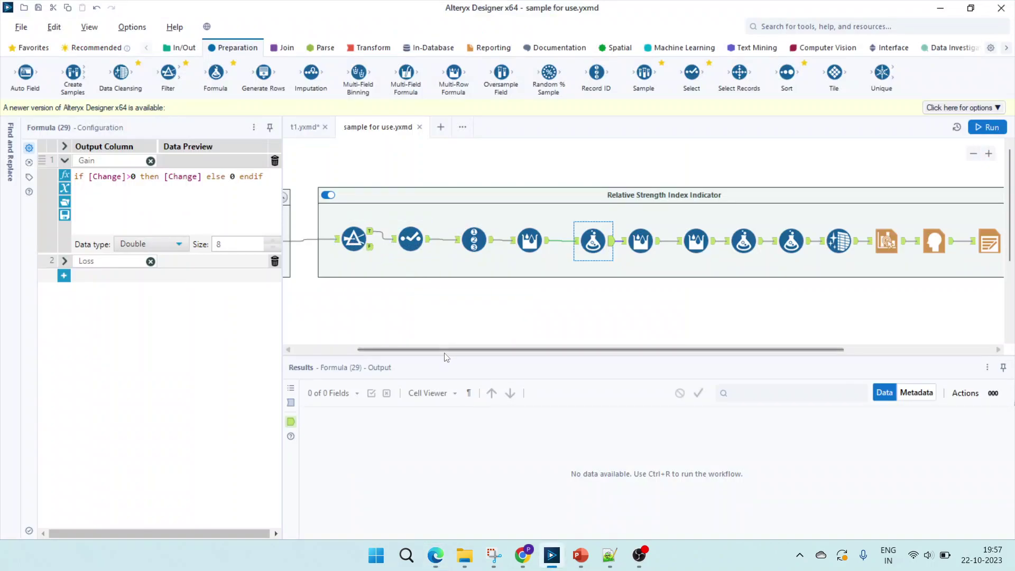
scroll(444, 350, "left", 2)
left_click(504, 239)
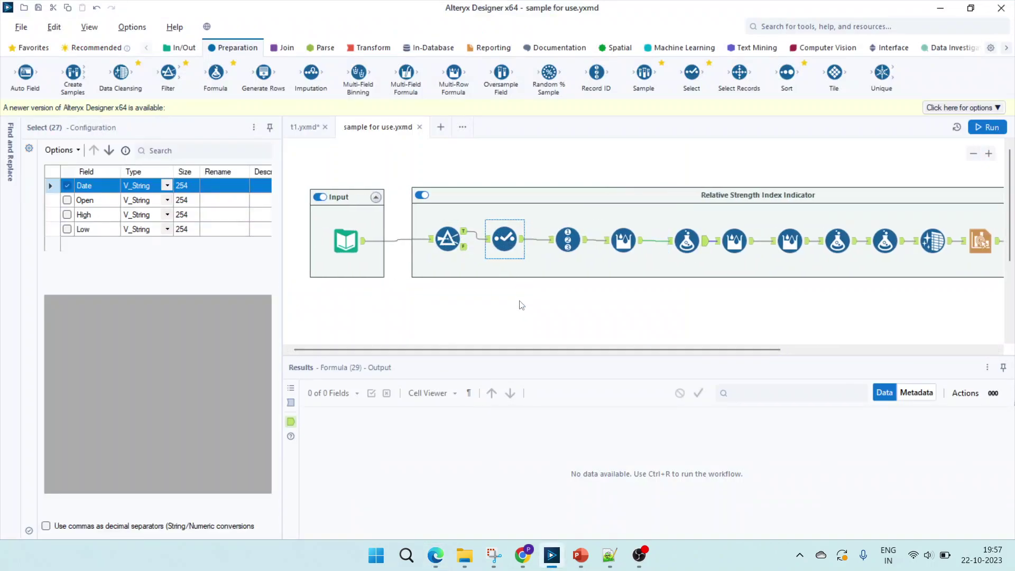
key("alt+Tab")
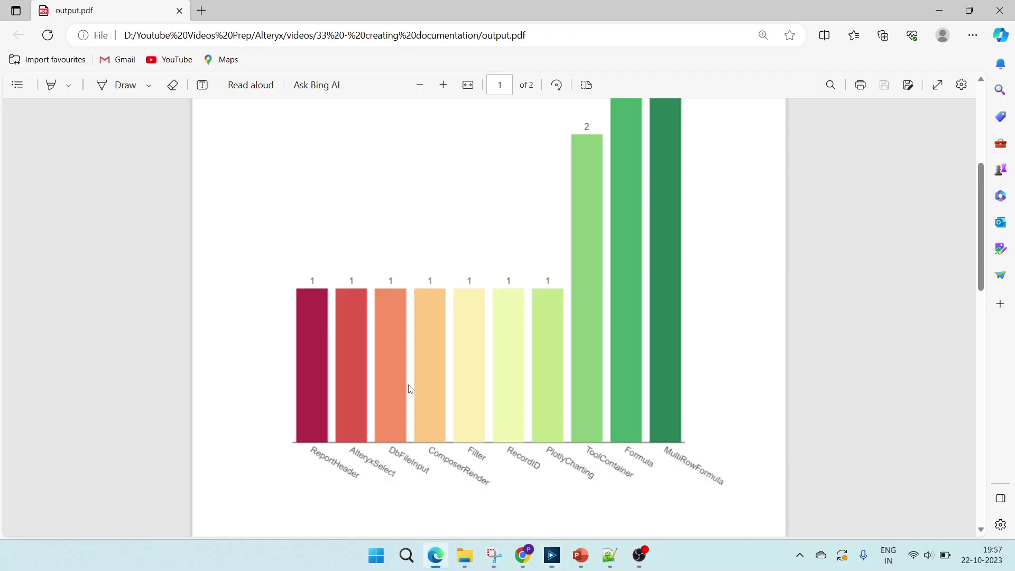
key("alt+Tab")
left_click(347, 244)
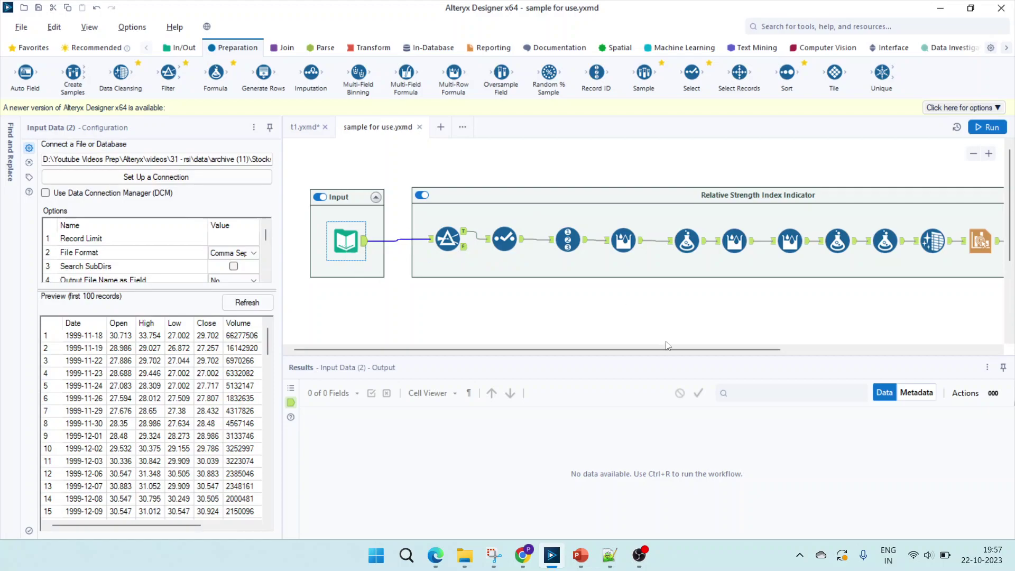
Step: Compare the Tools Count chart's MultiRowFormula, Formula and ToolContainer bars in output.pdf with the tools and containers in the Alteryx workflow
left_click_drag(583, 349, 778, 346)
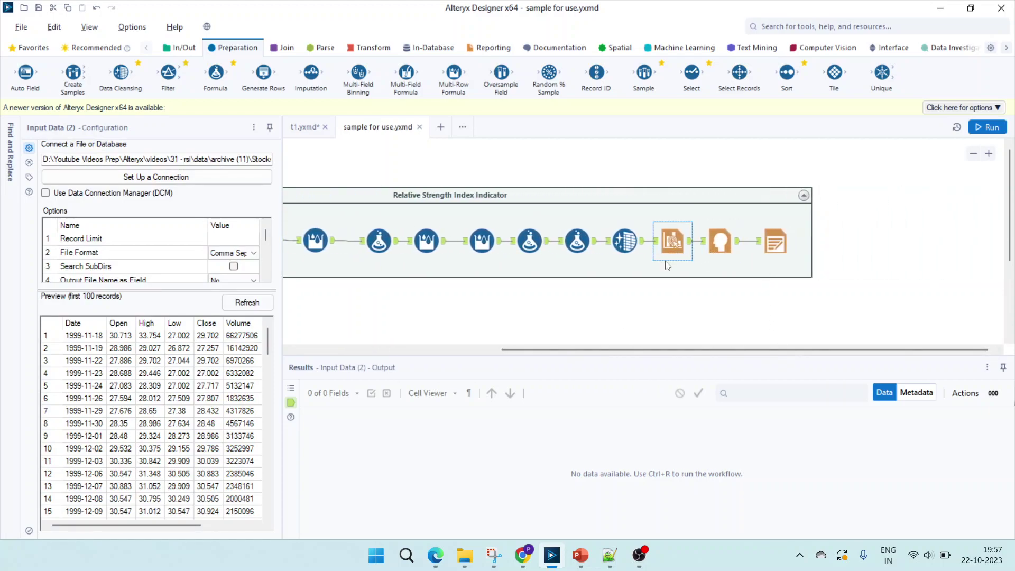
scroll(514, 353, "left", 3)
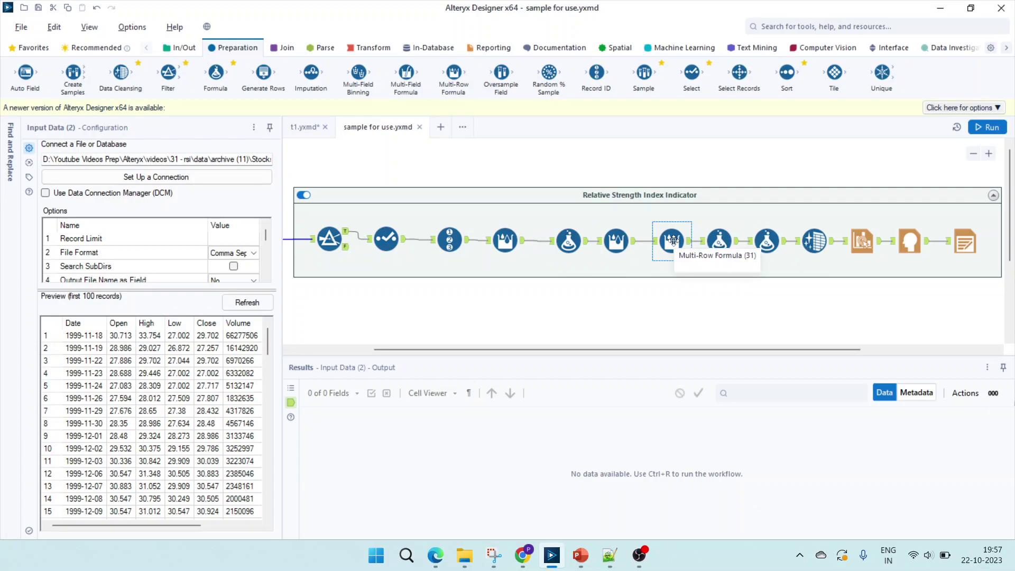
key("alt+Tab")
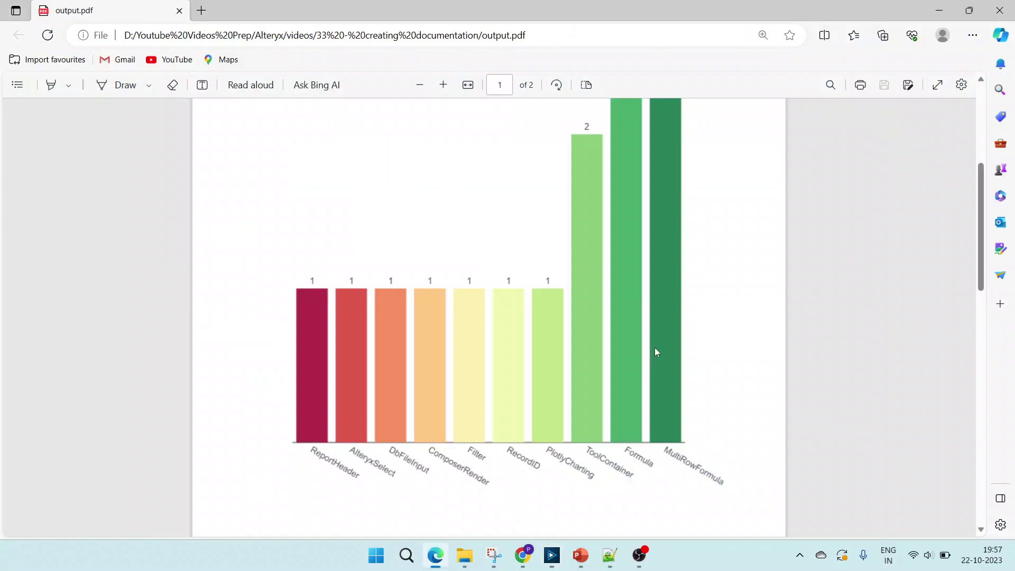
scroll(669, 391, "up", 5)
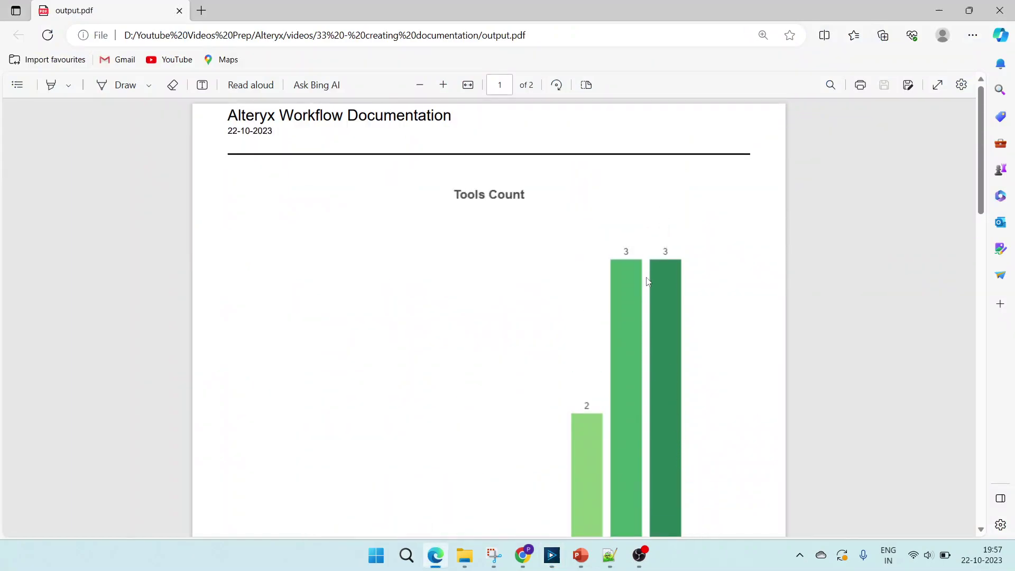
scroll(664, 340, "down", 4)
scroll(656, 395, "down", 2)
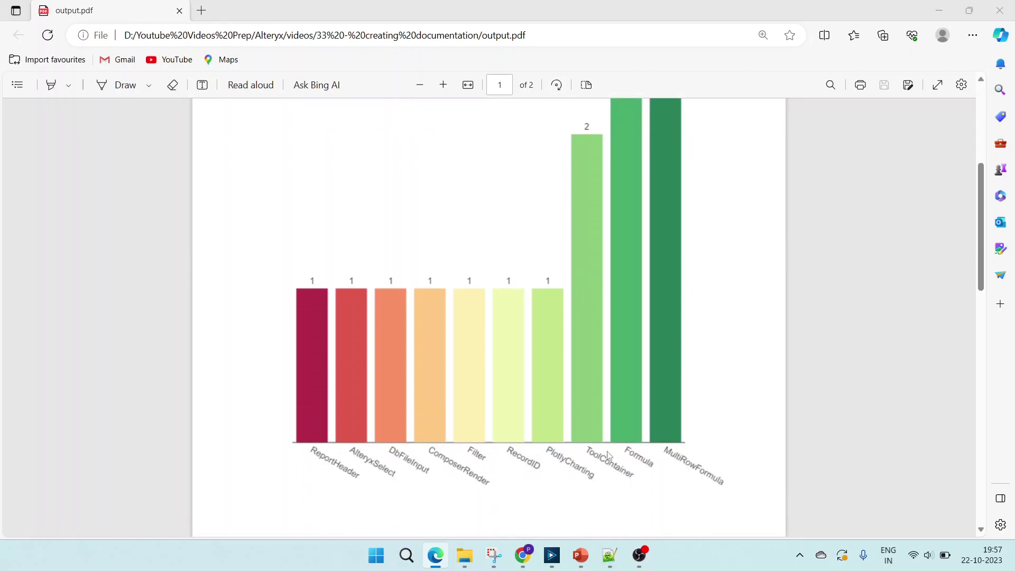
key("alt+Tab")
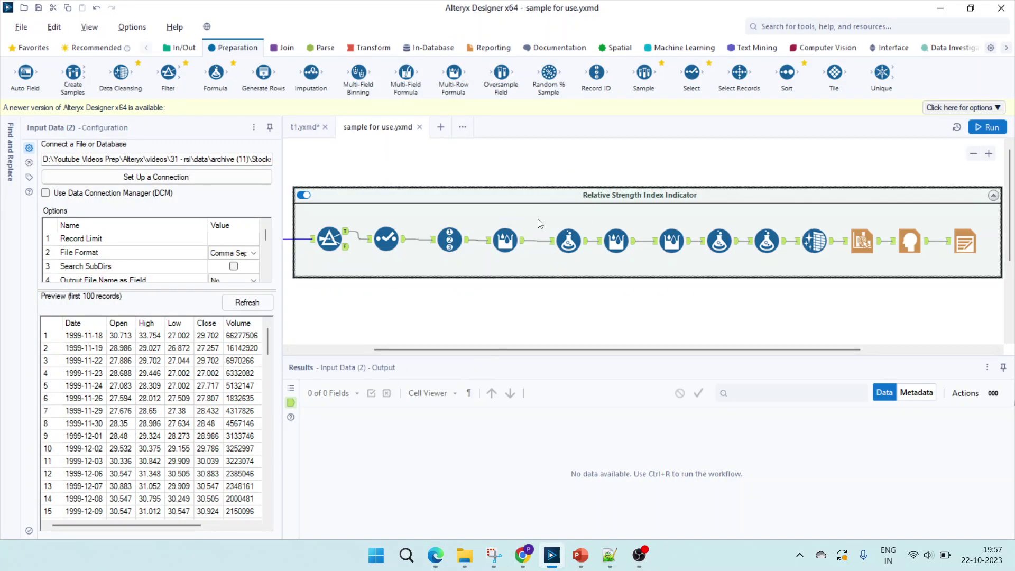
left_click_drag(468, 348, 387, 348)
left_click(339, 197)
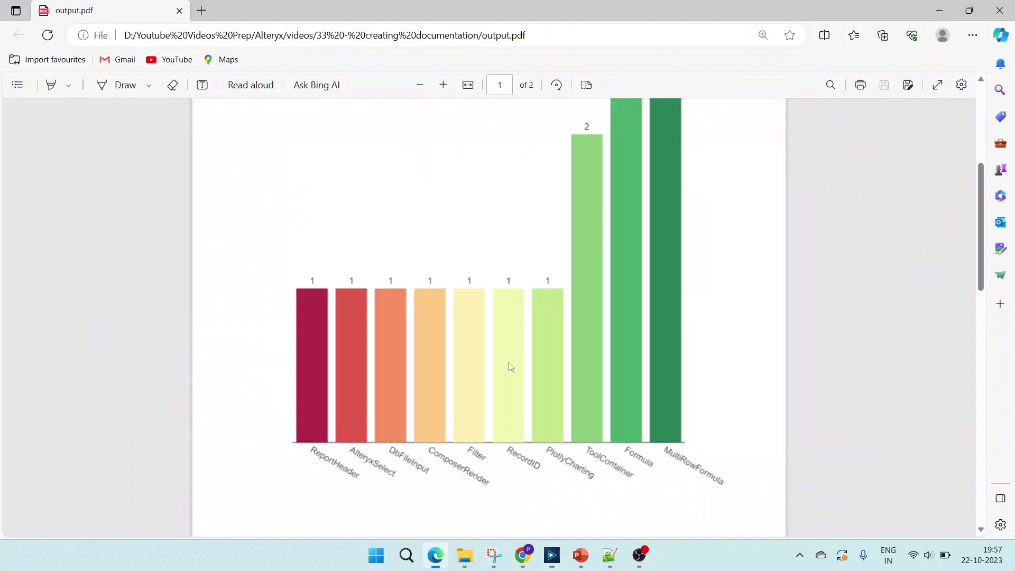
Step: Compare the Gain formula listed for tool id 29 in output.pdf with the first Formula tool's configuration in Alteryx Designer
scroll(493, 409, "down", 7)
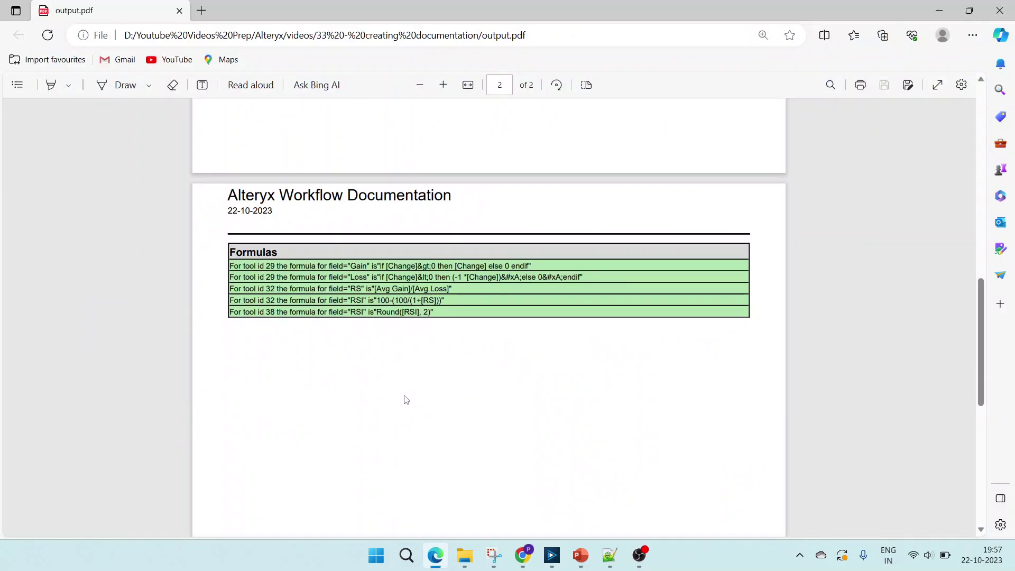
key("alt+Tab")
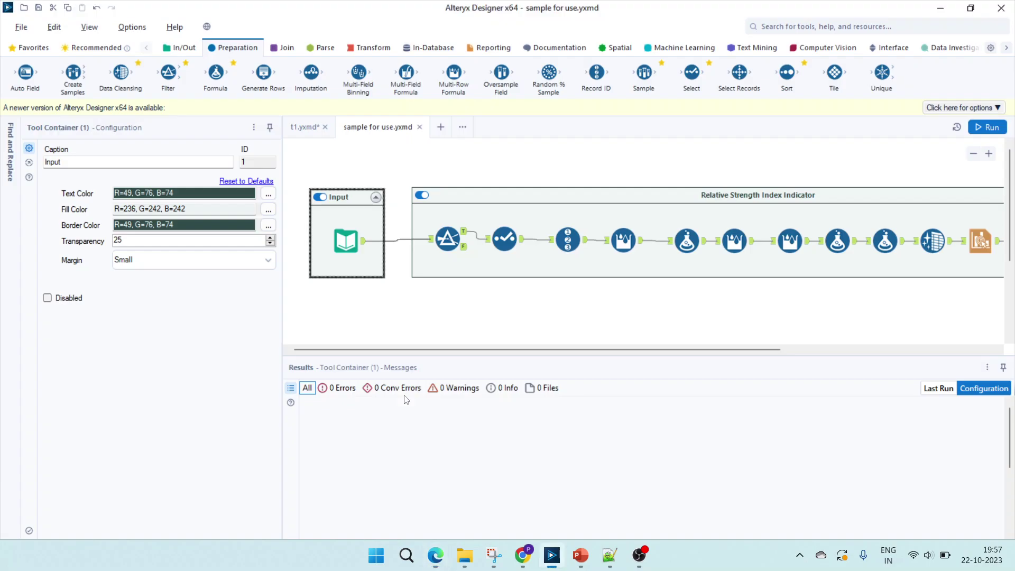
left_click(686, 241)
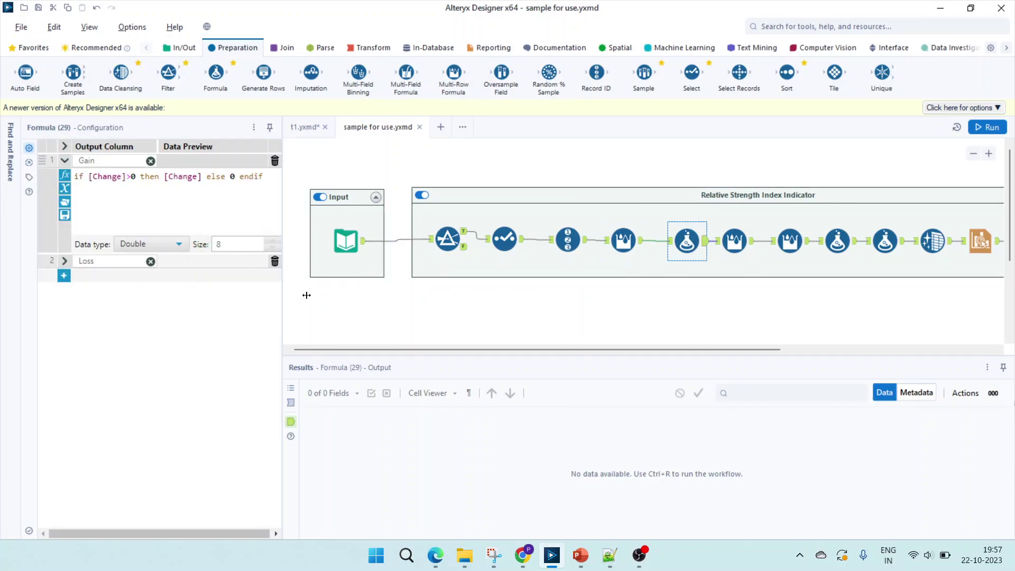
left_click_drag(307, 295, 392, 294)
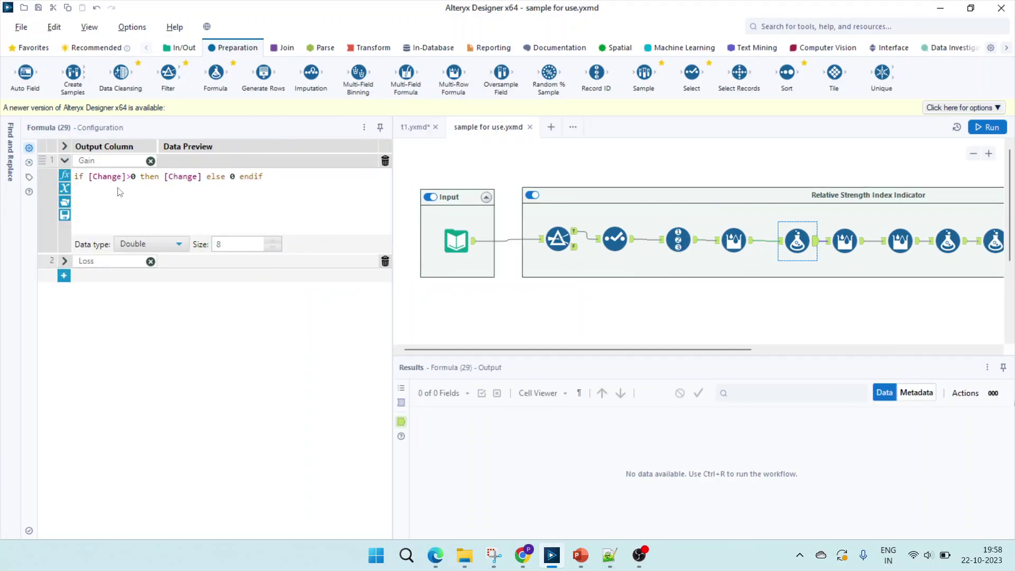
left_click_drag(267, 176, 34, 182)
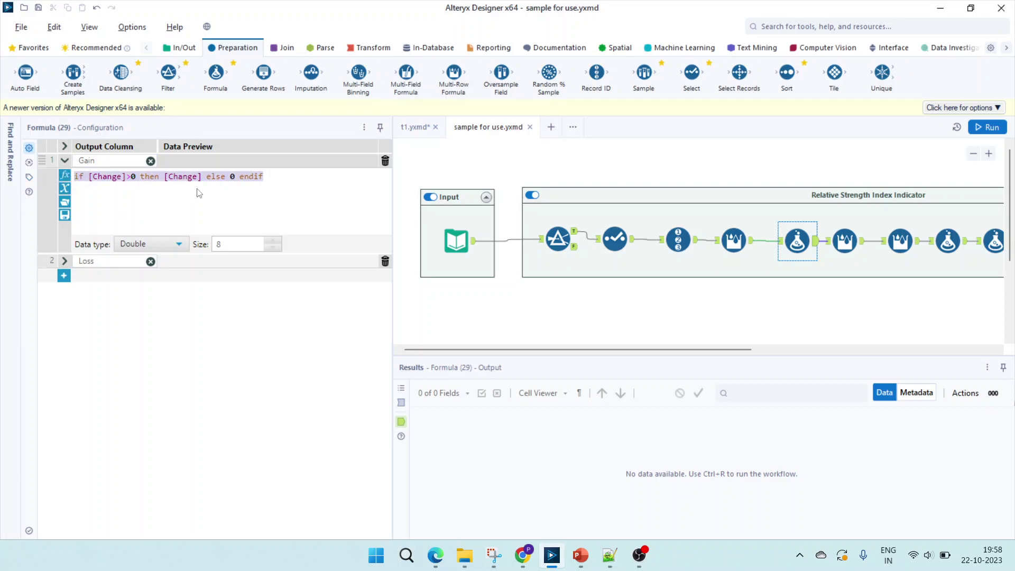
key("alt+Tab")
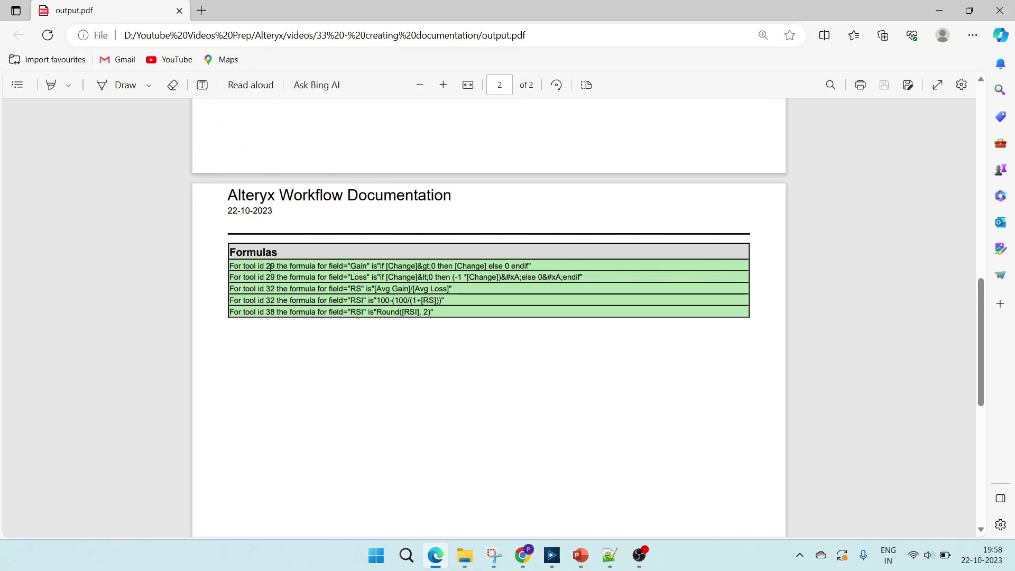
key("alt+Tab")
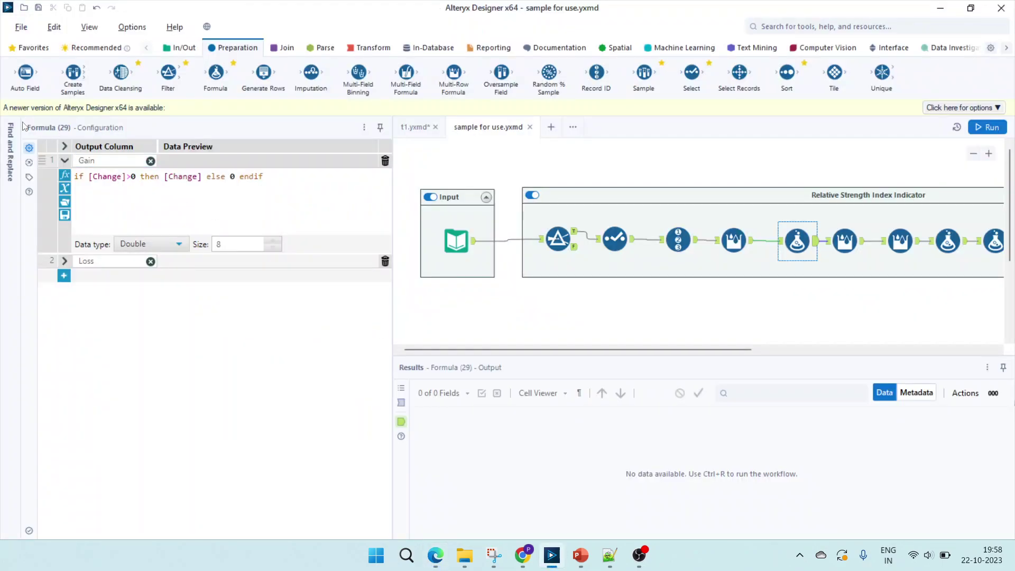
key("alt+Tab")
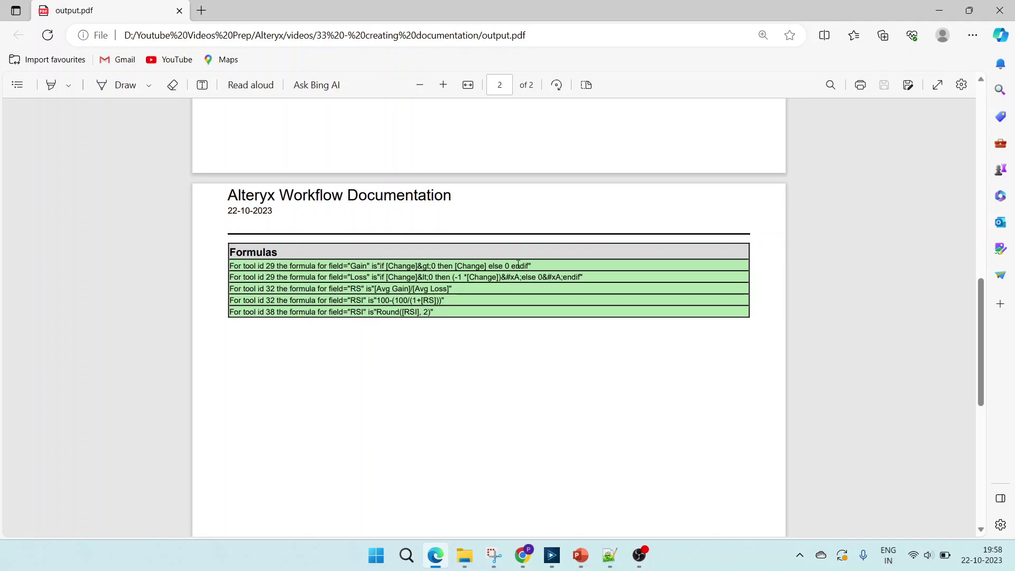
left_click_drag(532, 266, 361, 266)
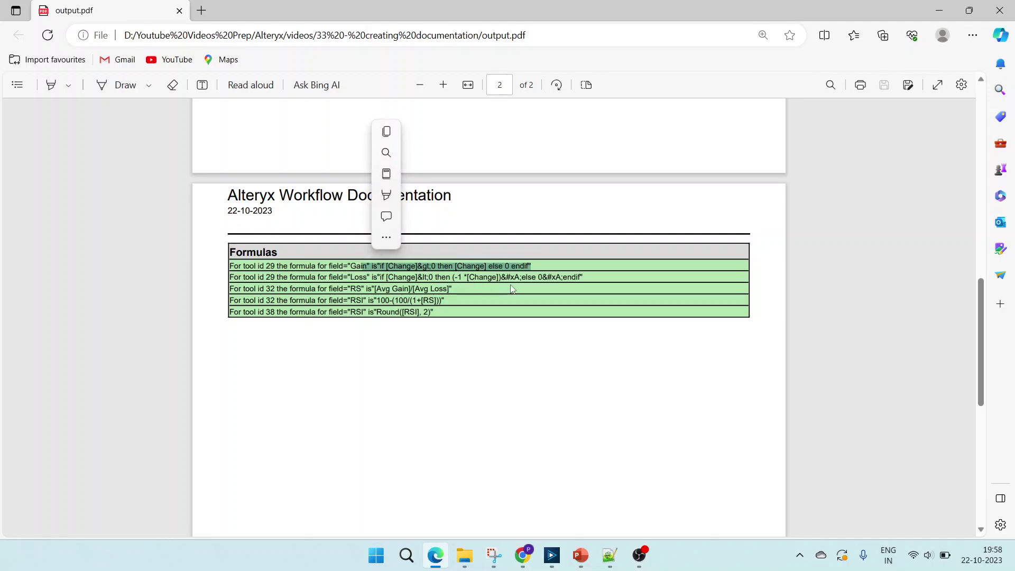
Step: Compare the Loss formula listed for tool id 29 in output.pdf with the expanded Loss expression in Alteryx Designer, checking the line-break codes
left_click_drag(585, 277, 444, 278)
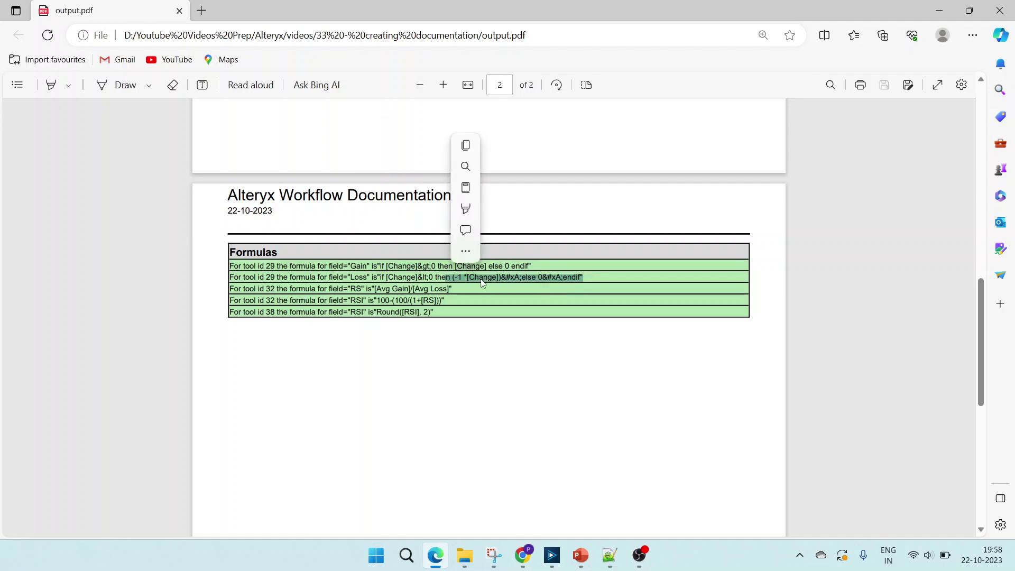
left_click(511, 276)
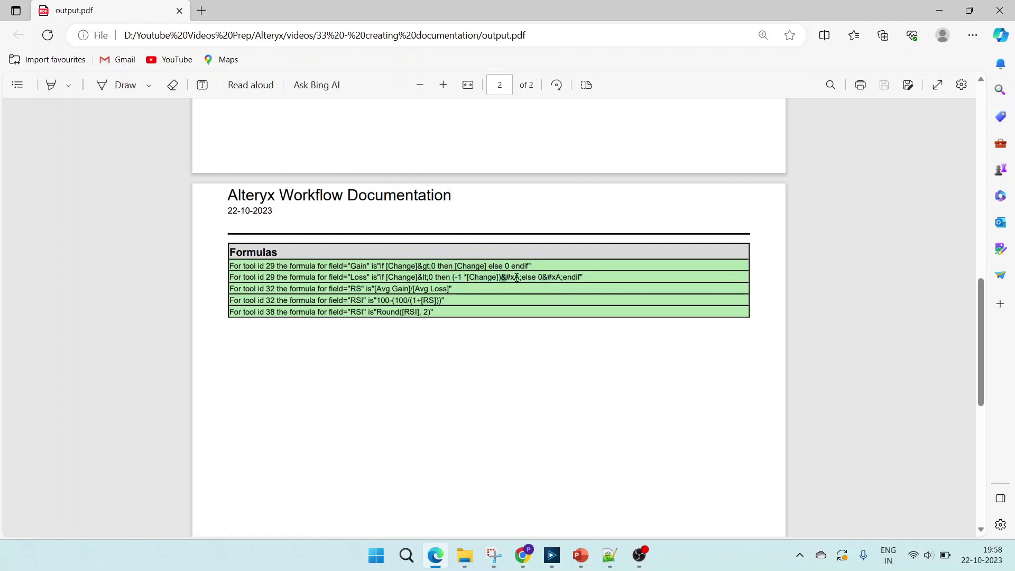
double_click(516, 277)
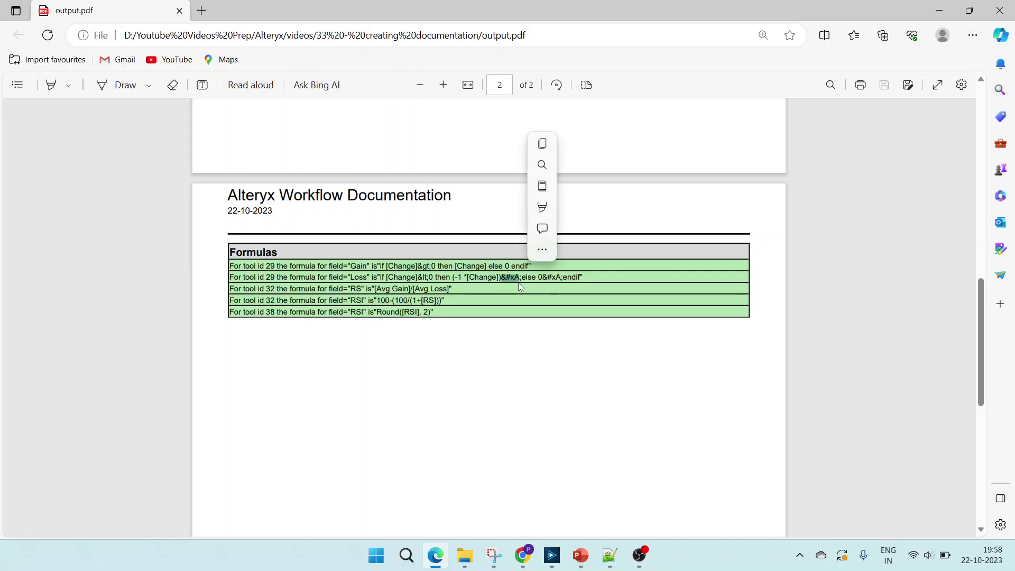
key("alt+Tab")
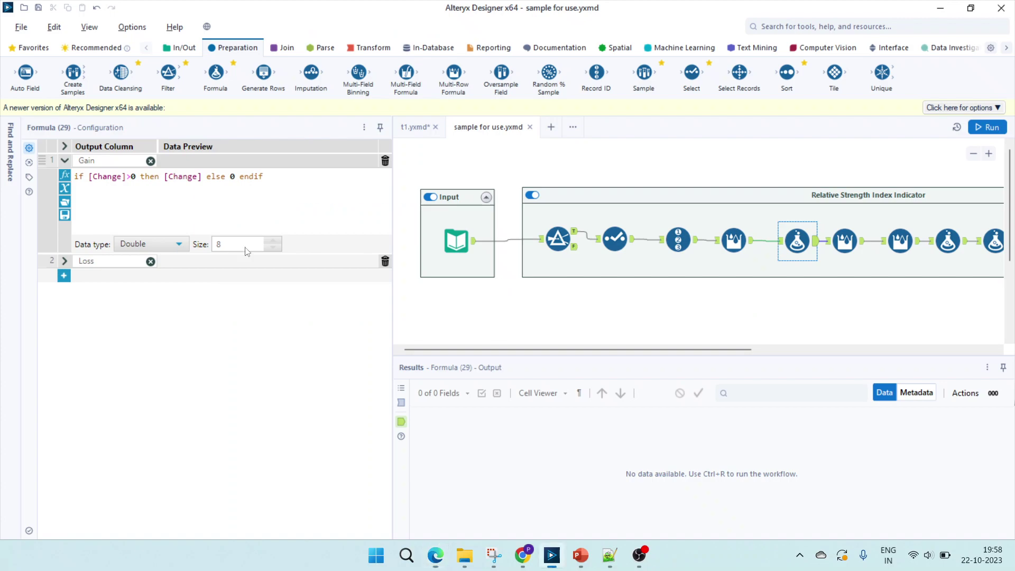
left_click(65, 261)
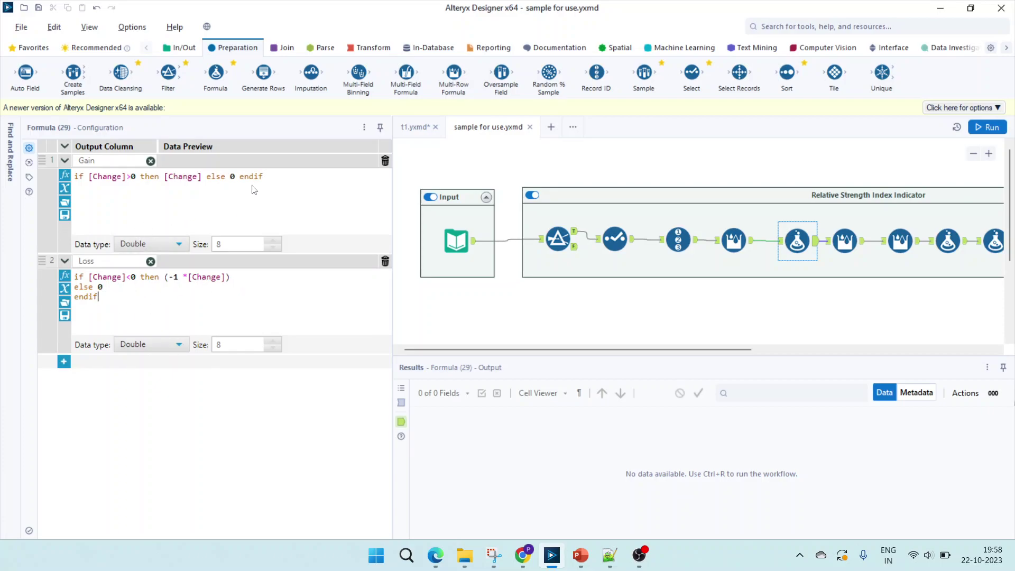
key("alt+Tab")
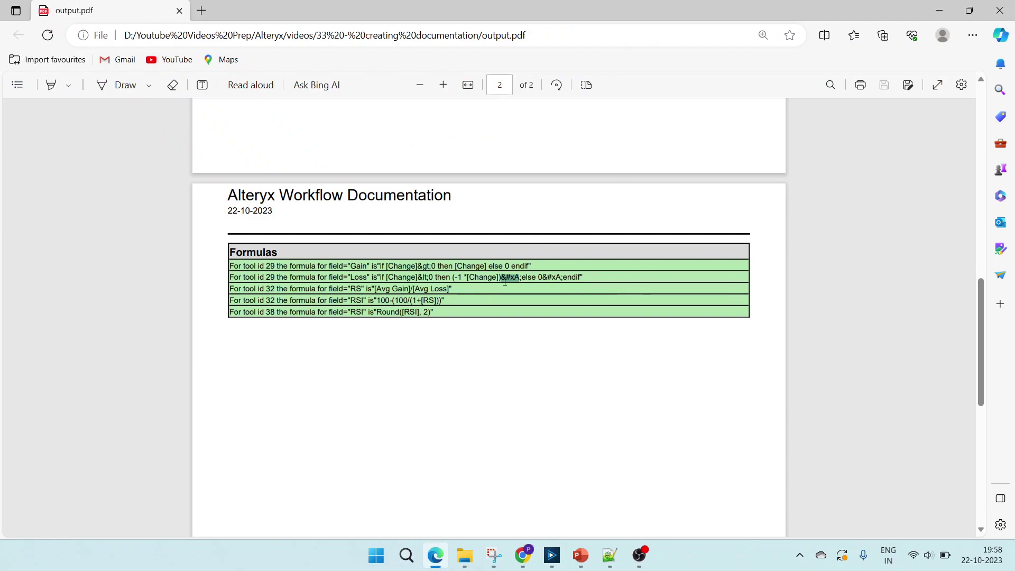
left_click(506, 281)
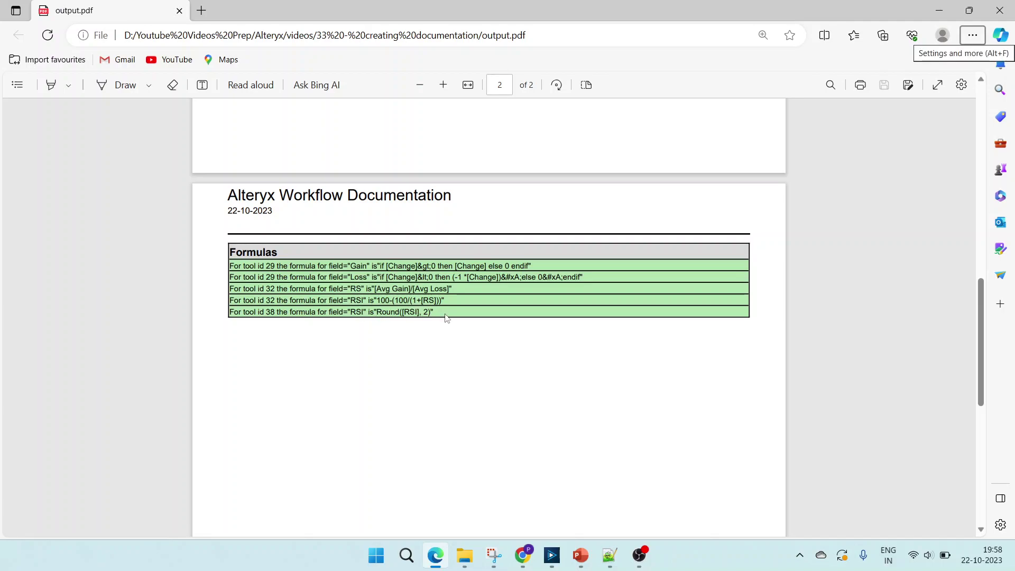
key("alt+Tab")
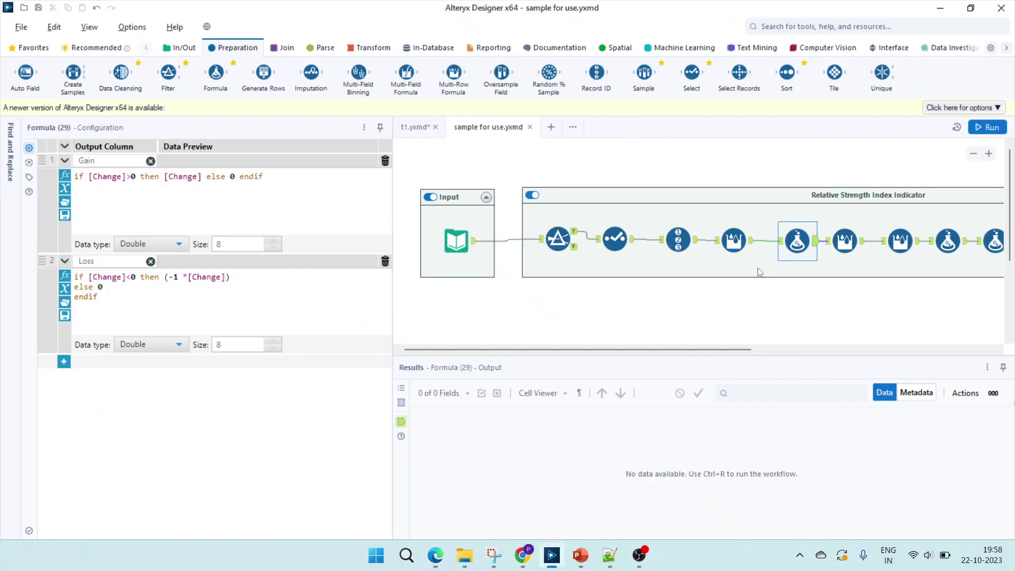
Step: Compare the RS and RSI formulas in the remaining Formula tools of sample for use.yxmd with the Formulas table in output.pdf
left_click_drag(722, 347, 806, 345)
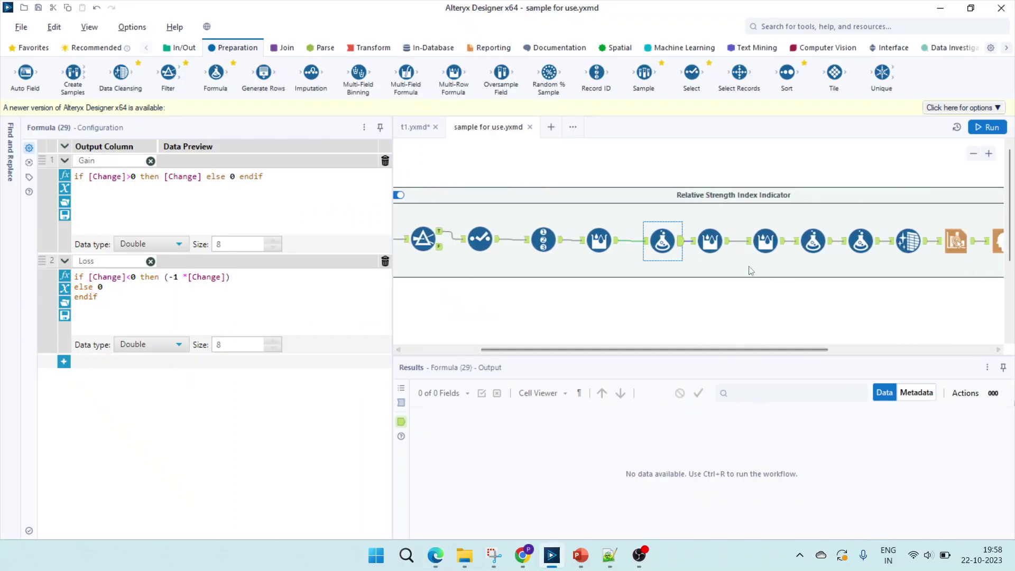
left_click(423, 239)
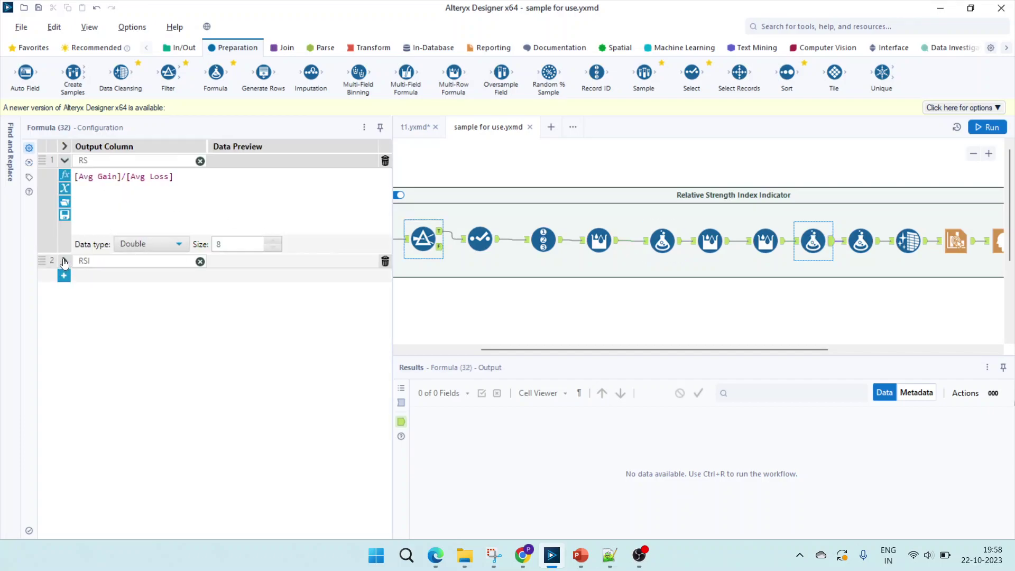
left_click(65, 261)
left_click(857, 244)
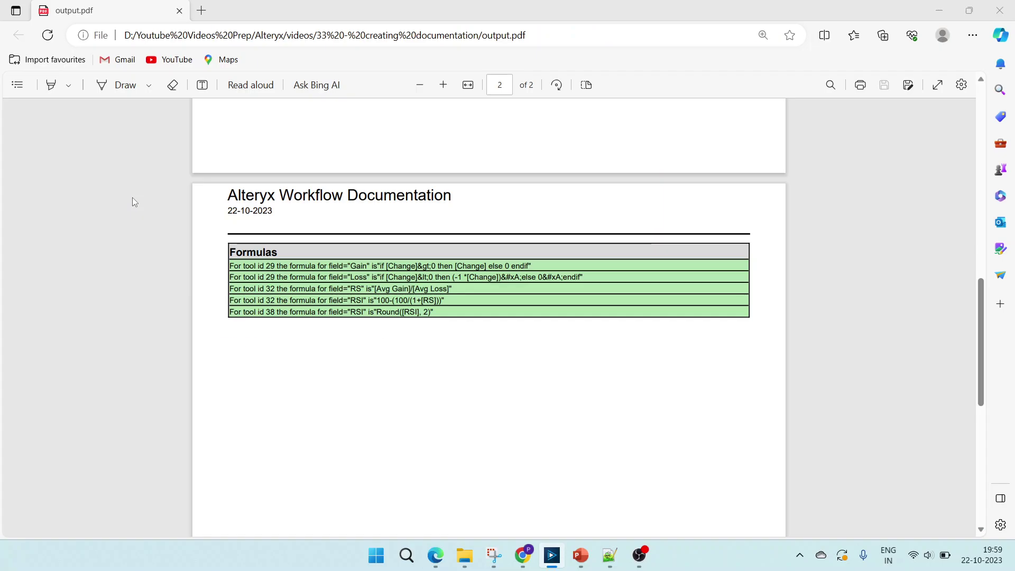
left_click(132, 201)
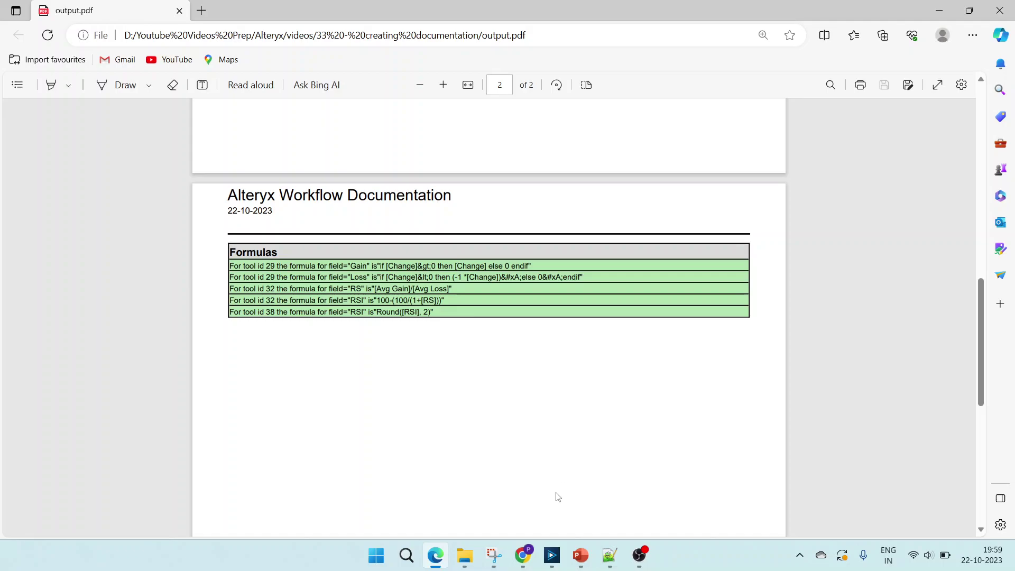
left_click(551, 555)
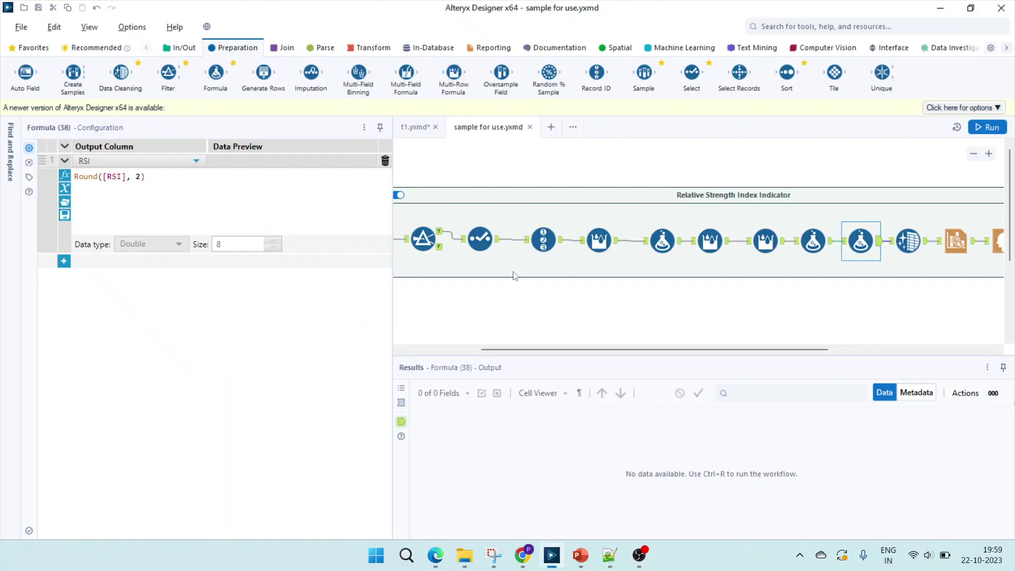
Step: Switch to the t1.yxmd workflow, narrow the configuration pane to enlarge the canvas, and bring the workflow's beginning into view
left_click(414, 127)
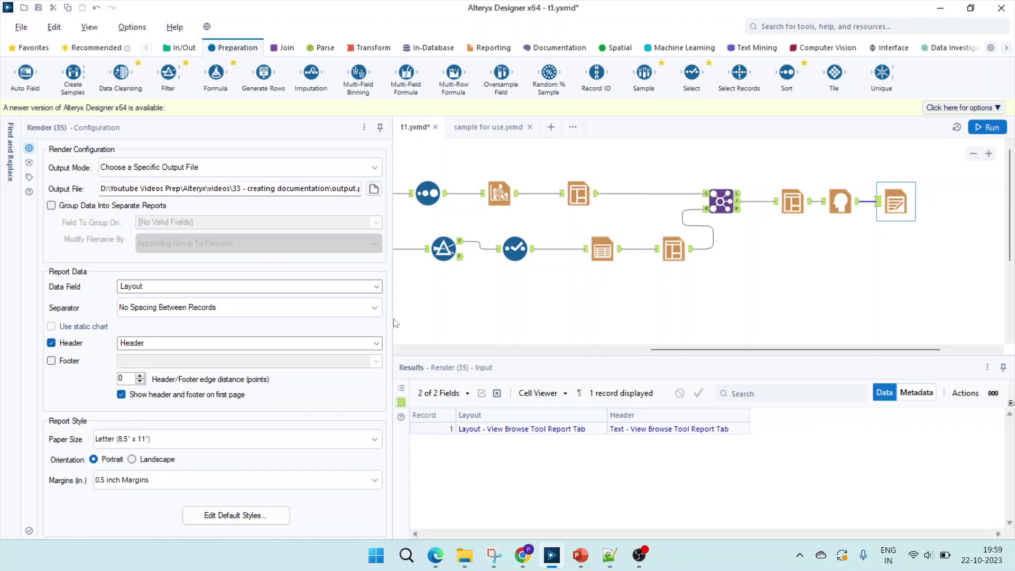
left_click_drag(364, 310, 279, 308)
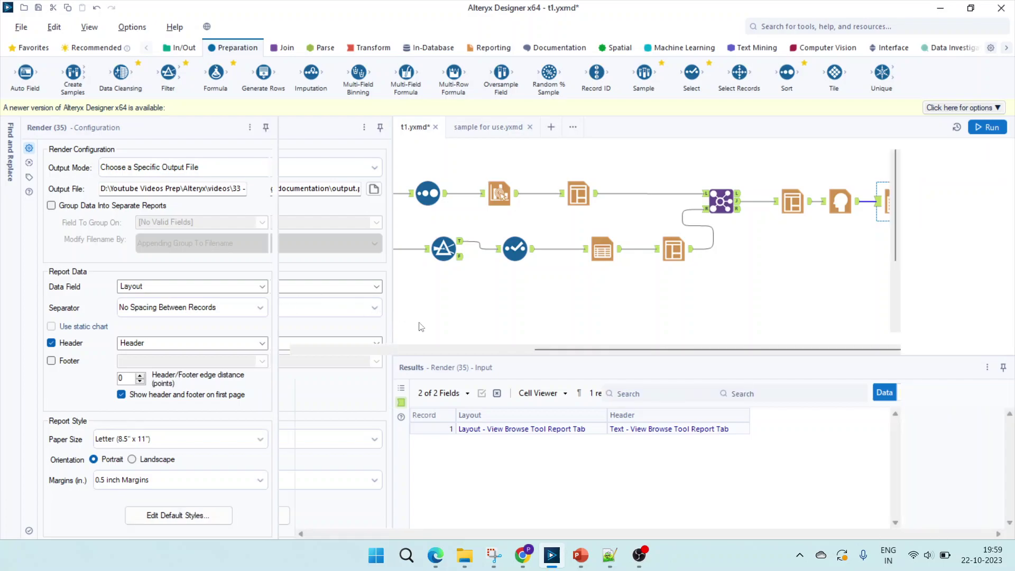
left_click(315, 350)
Step: Examine the Input Data tool's source path, delimiter and header options, and preview, checking them against the sample for use.yxmd workflow
left_click(332, 202)
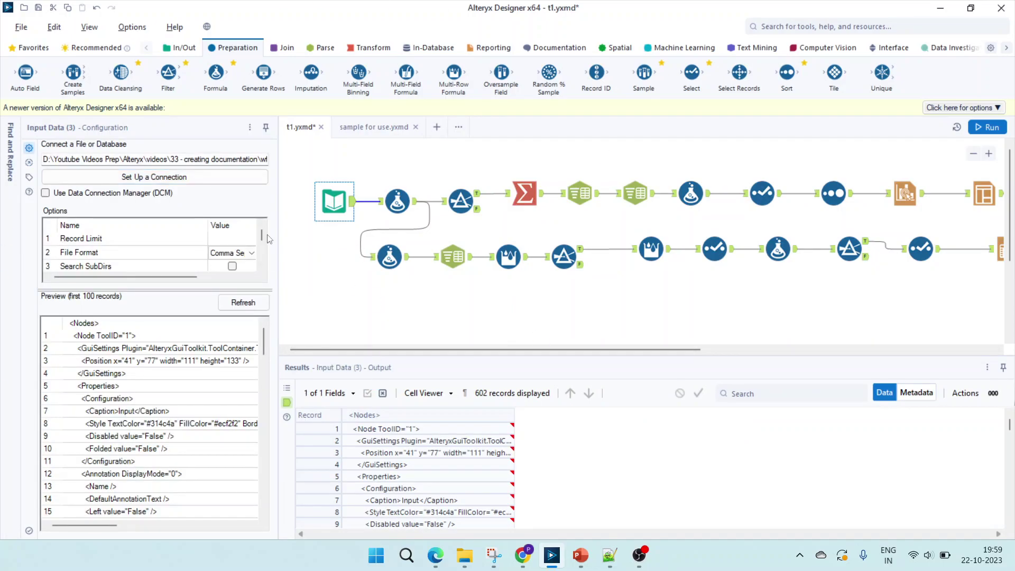
left_click(262, 267)
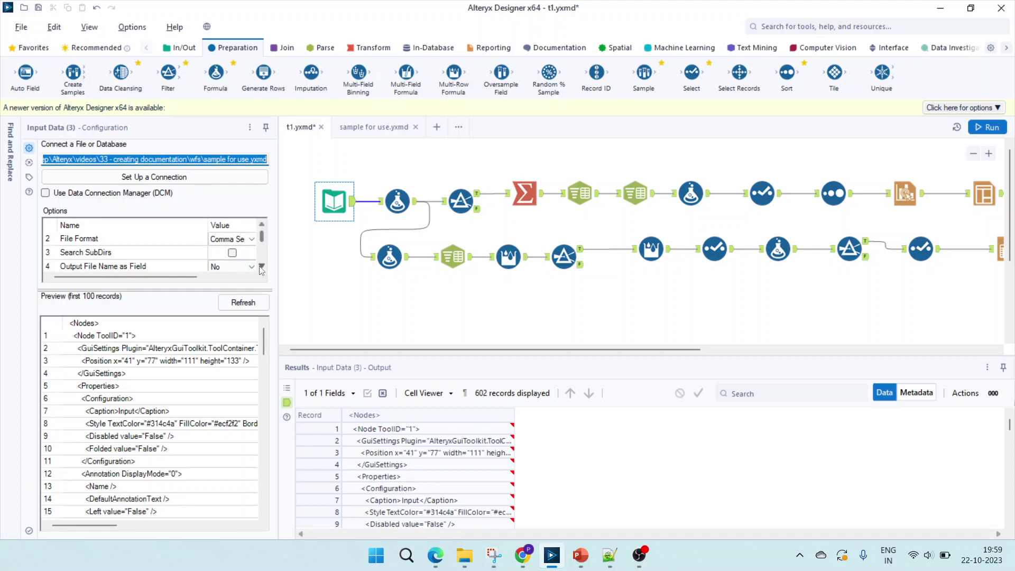
scroll(261, 269, "down", 1)
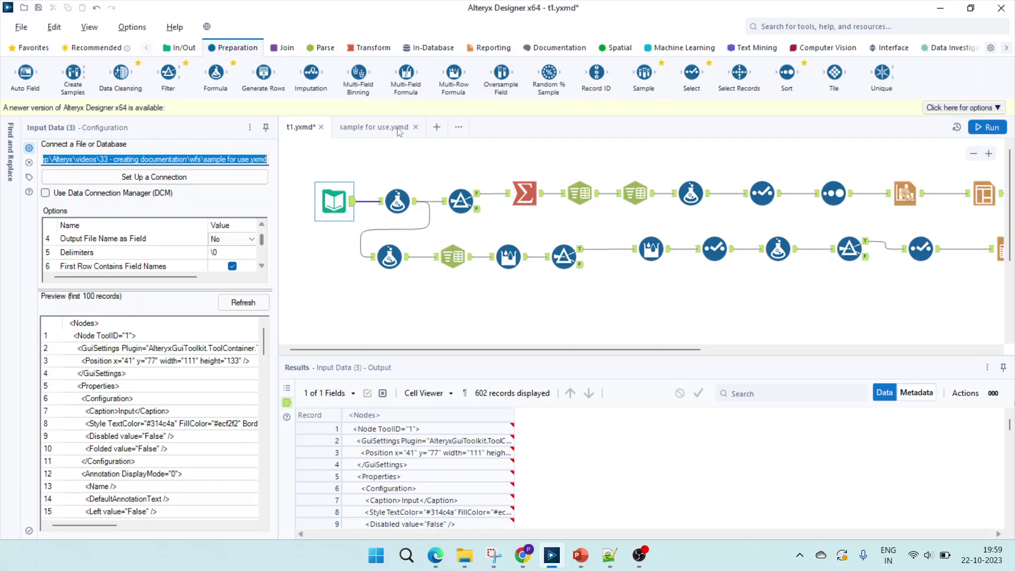
left_click(378, 127)
left_click(328, 127)
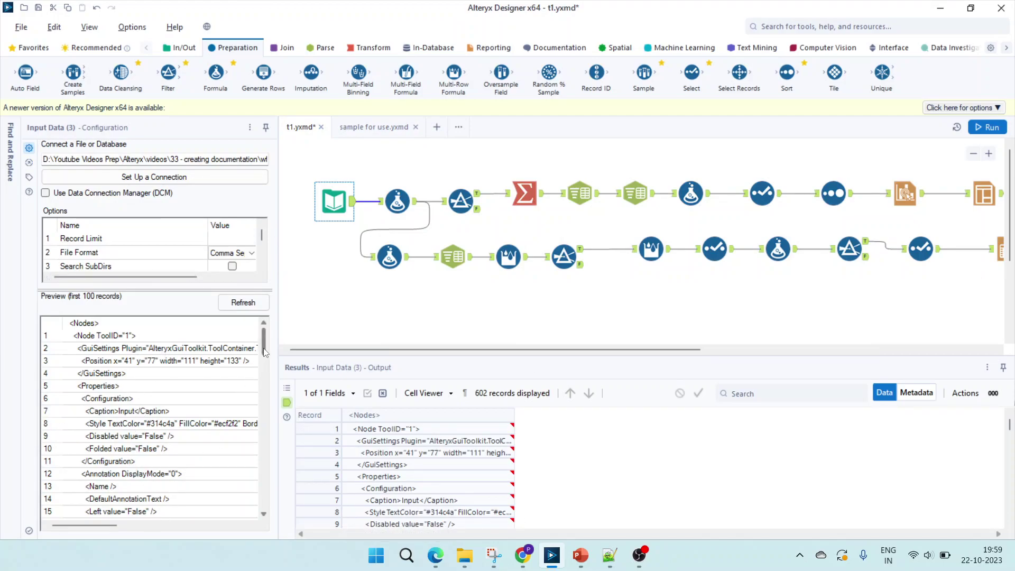
mouse_move(263, 341)
left_mouse_down()
mouse_move(270, 398)
mouse_move(270, 347)
left_mouse_up()
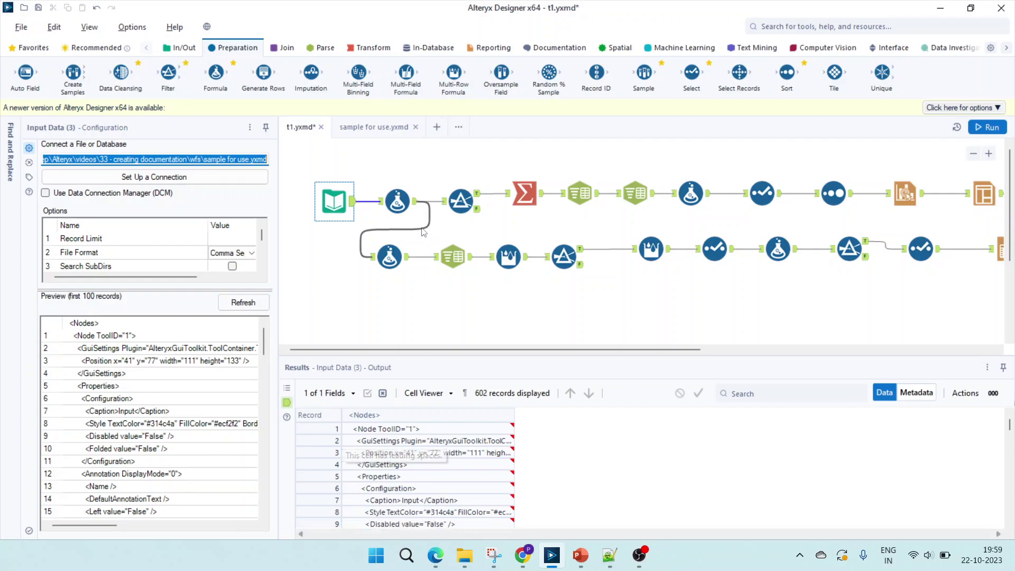
Step: Inspect the trim expression in the first Formula tool and review the trimmed Nodes records in its output
left_click(397, 202)
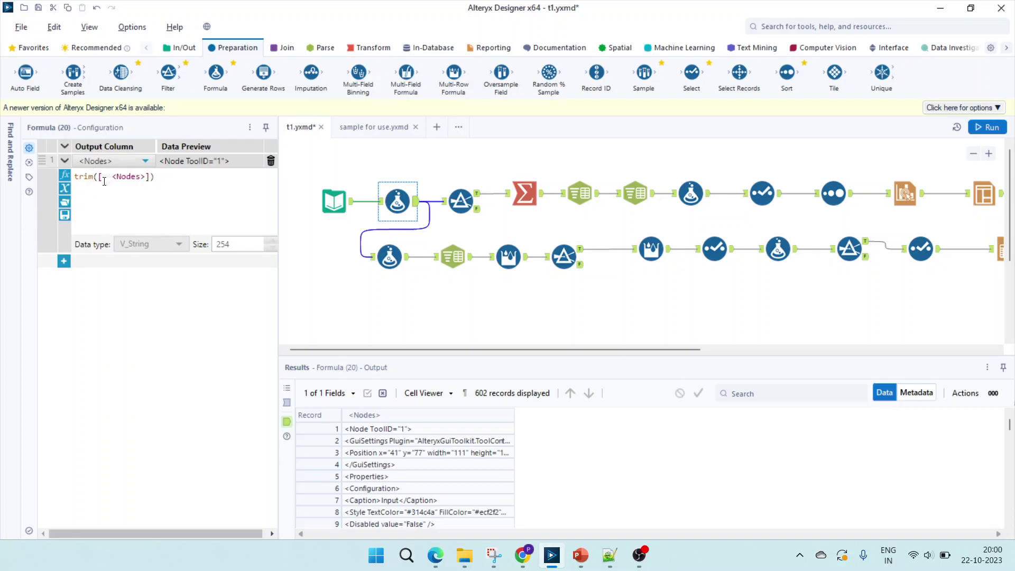
left_click(371, 432)
left_click(380, 475)
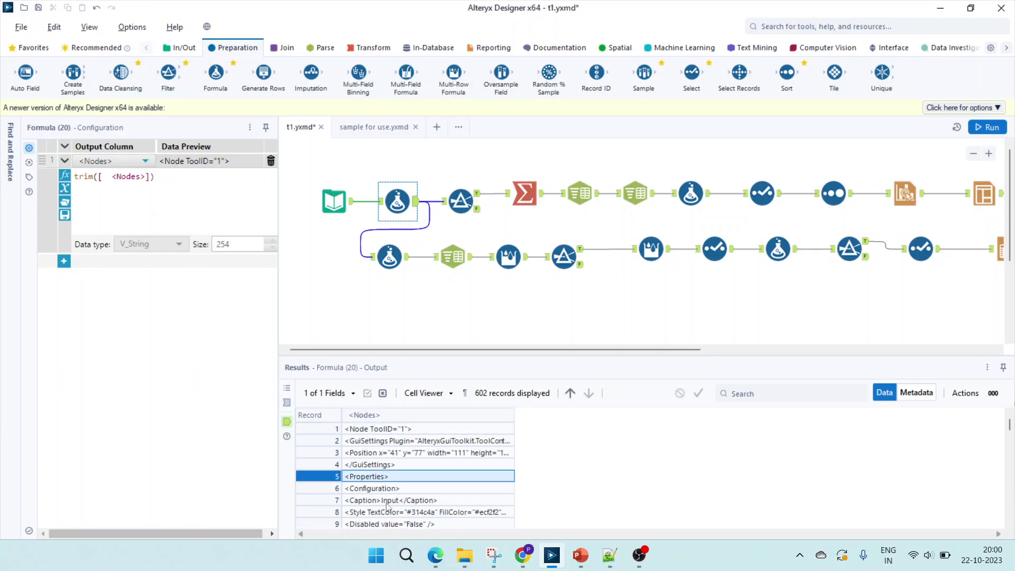
left_click(386, 503)
Step: Inspect the Filter tool's GuiSettings Plugin condition, then switch to Notepad++ and examine the ToolID 29 node in sample for use.yxmd
left_click(462, 199)
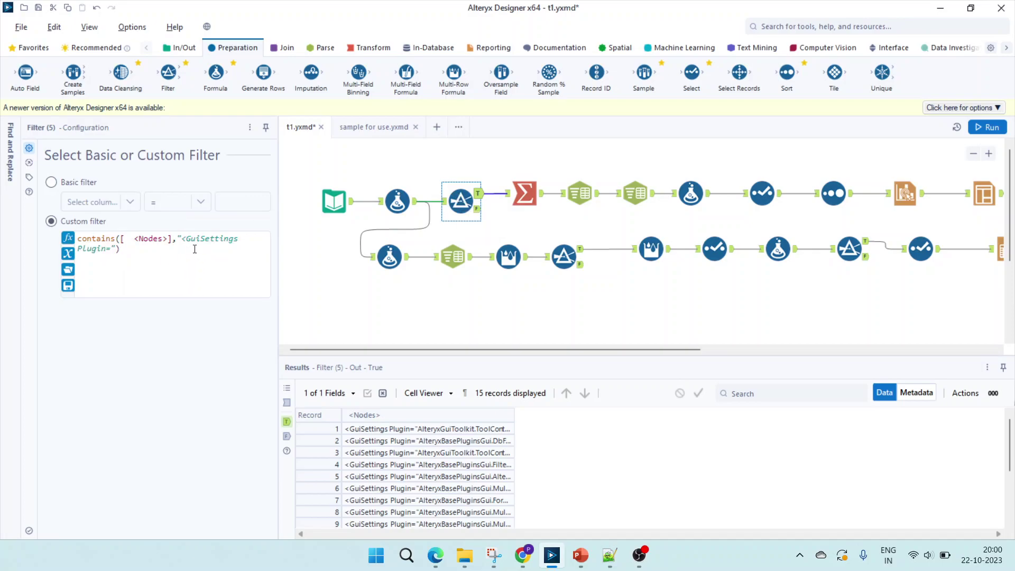
left_click_drag(185, 239, 236, 240)
left_click(609, 564)
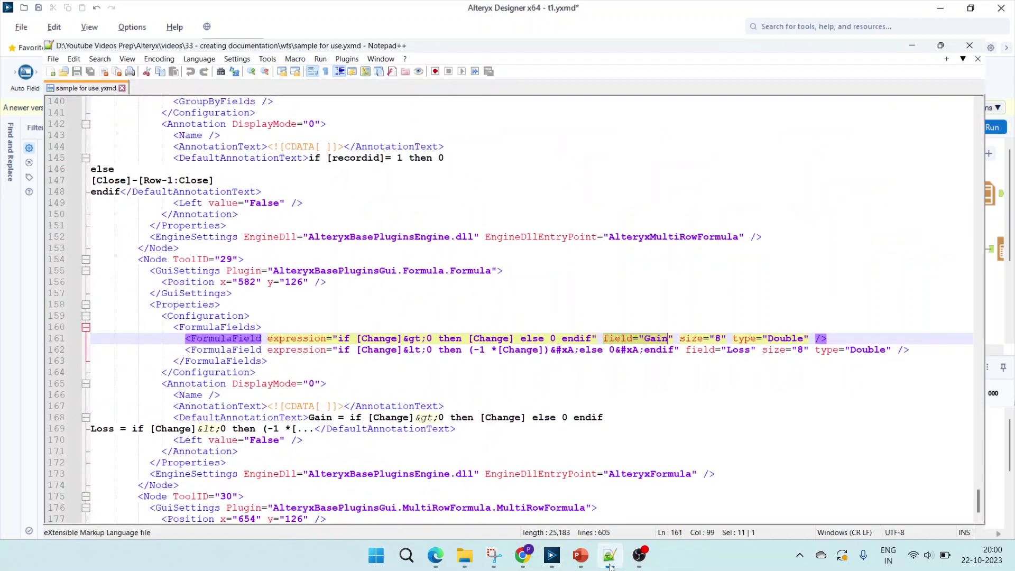
left_click(257, 275)
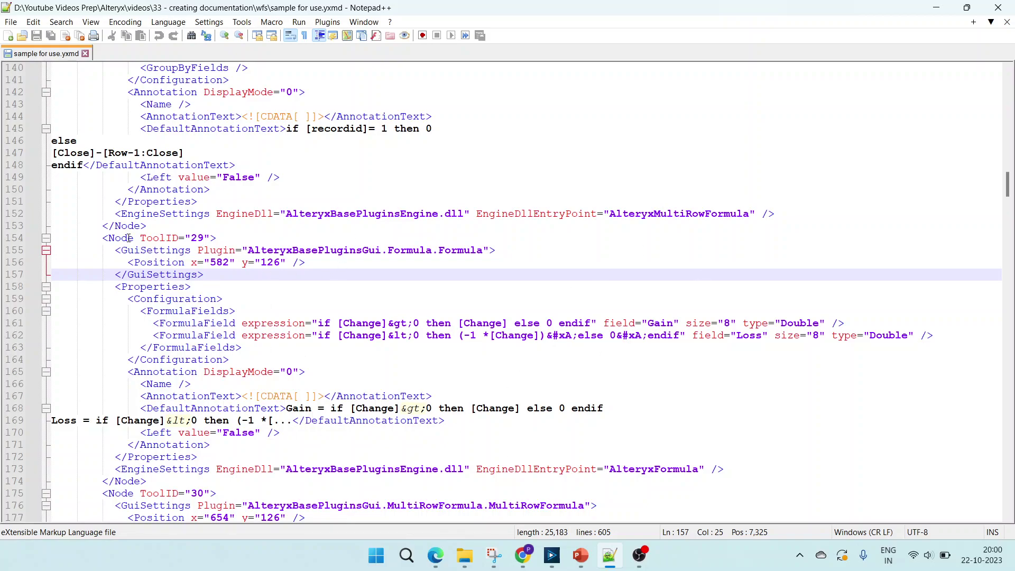
left_click(203, 383)
scroll(203, 383, "up", 2)
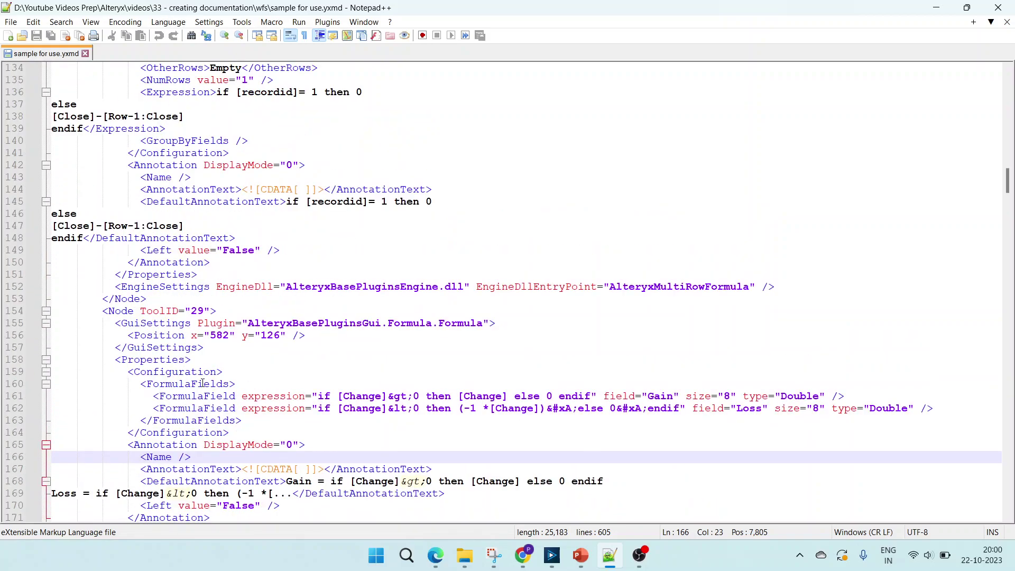
scroll(216, 457, "down", 5)
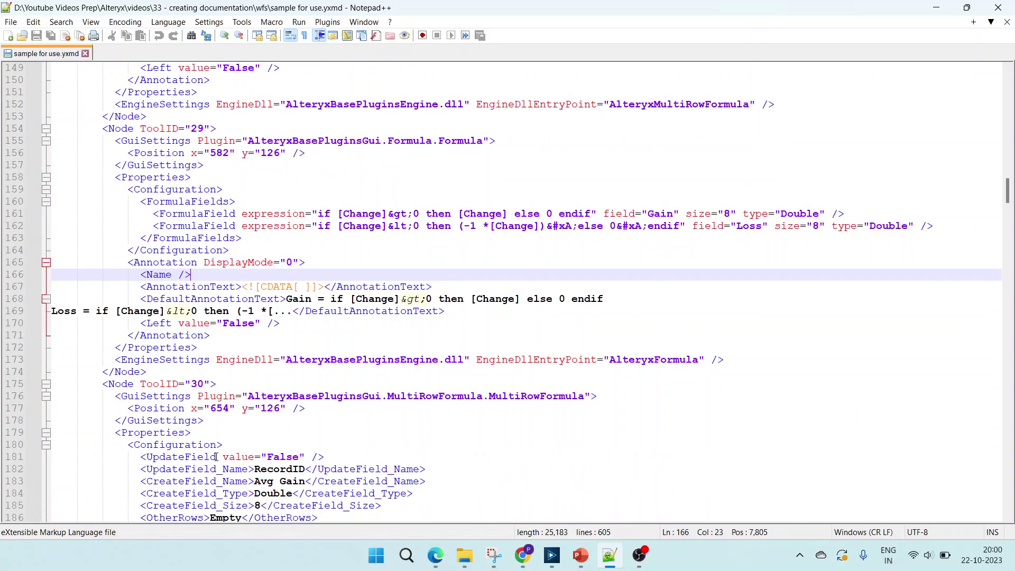
Step: Examine the GuiSettings opening tag, MultiRowFormula plugin name and closing tag of the ToolID 30 node in the workflow XML
left_click_drag(241, 396, 110, 397)
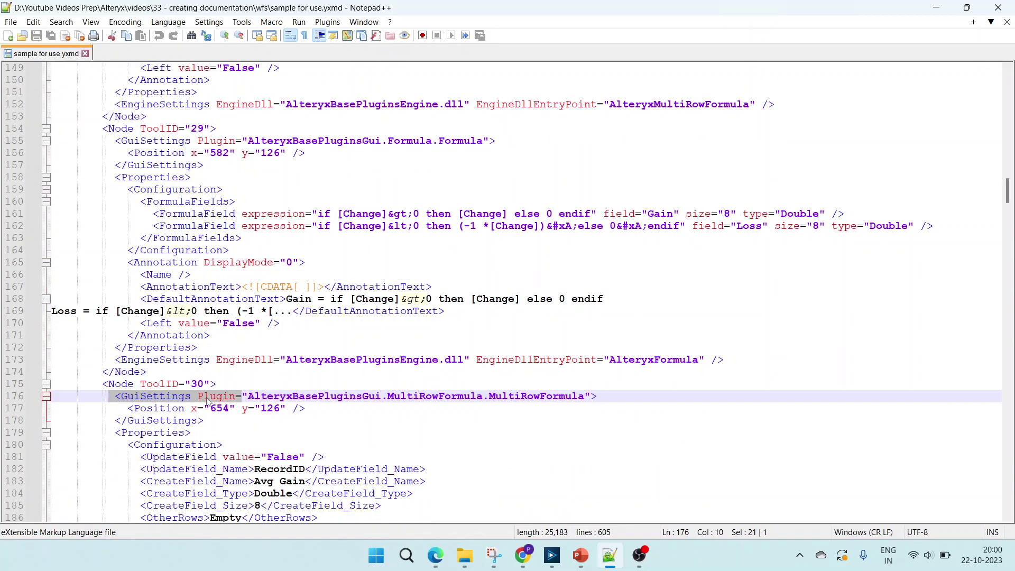
double_click(529, 396)
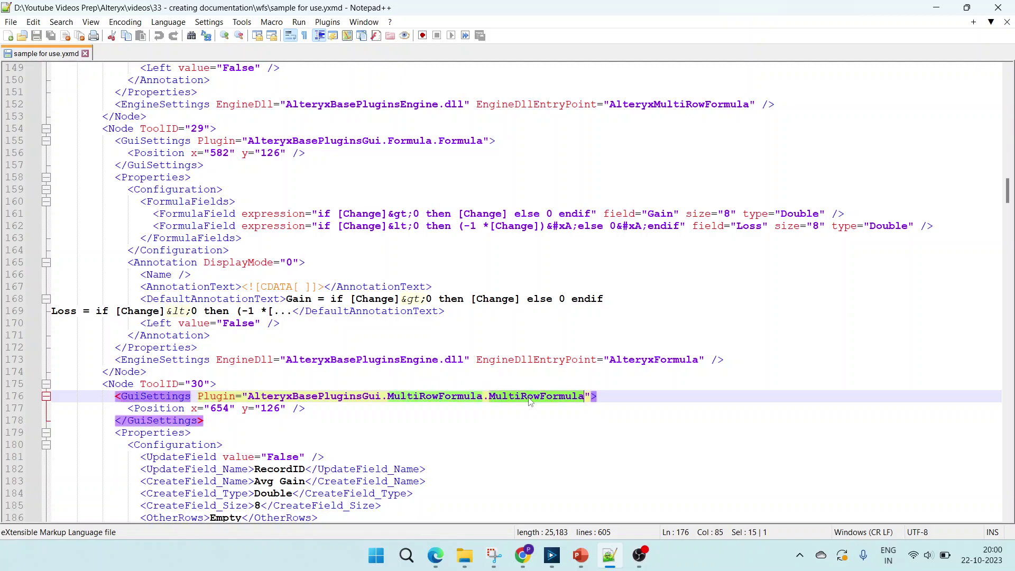
scroll(465, 388, "down", 3)
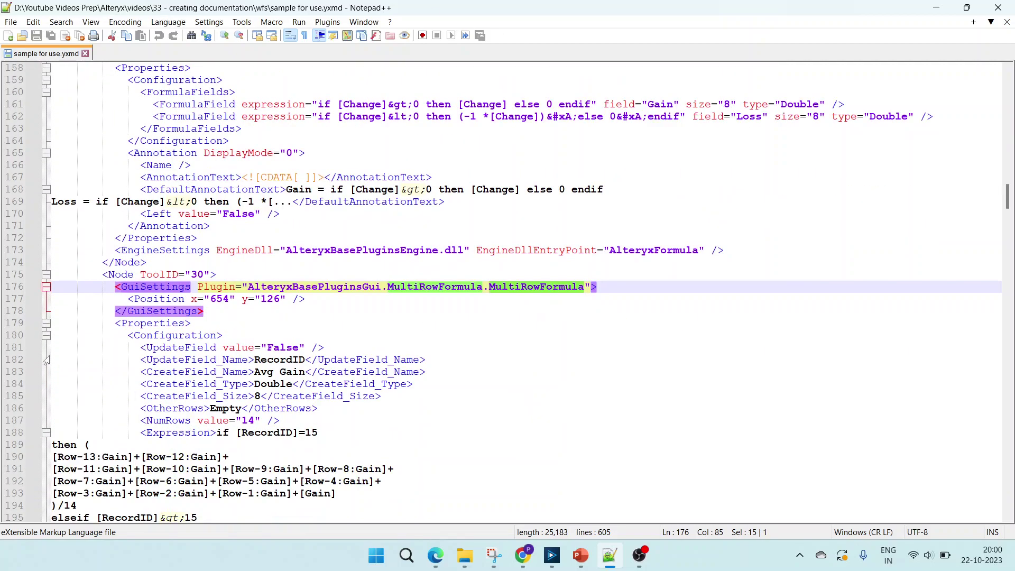
left_click(185, 287)
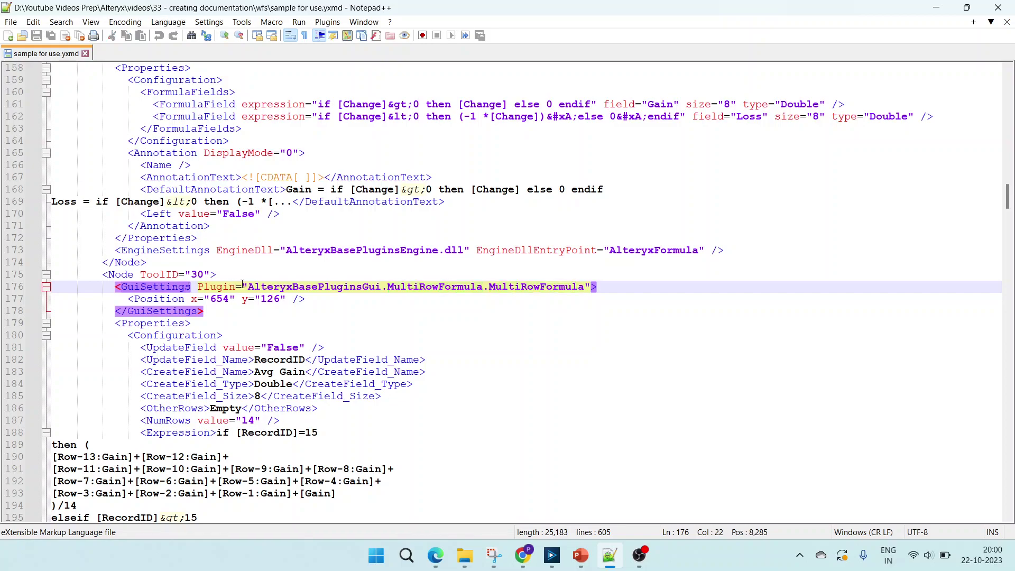
left_click_drag(242, 286, 111, 287)
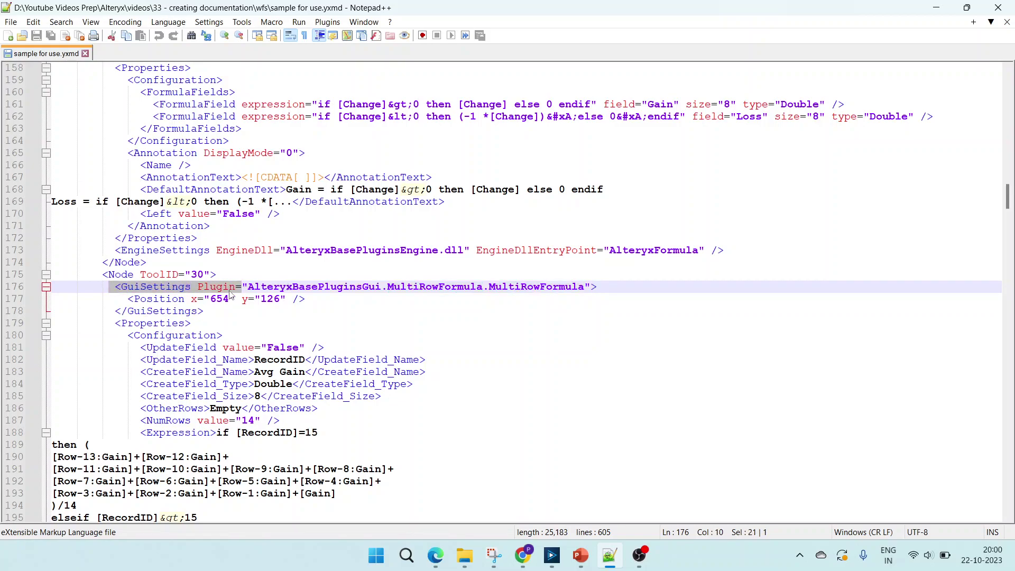
left_click_drag(204, 312, 91, 315)
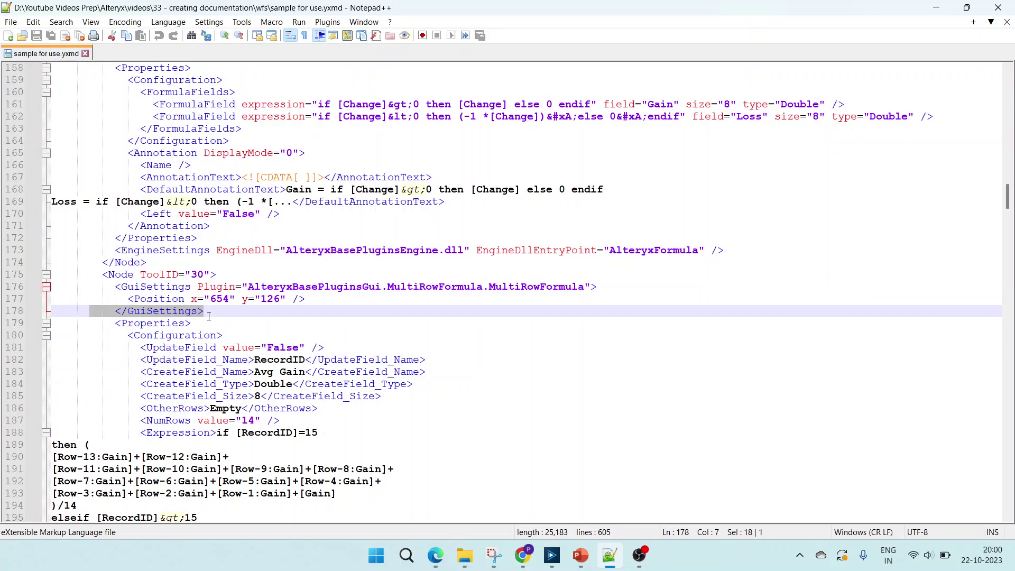
Step: Return to Alteryx Designer, widen the Nodes column in the Filter results, and review the filtered plugin records
left_click(551, 555)
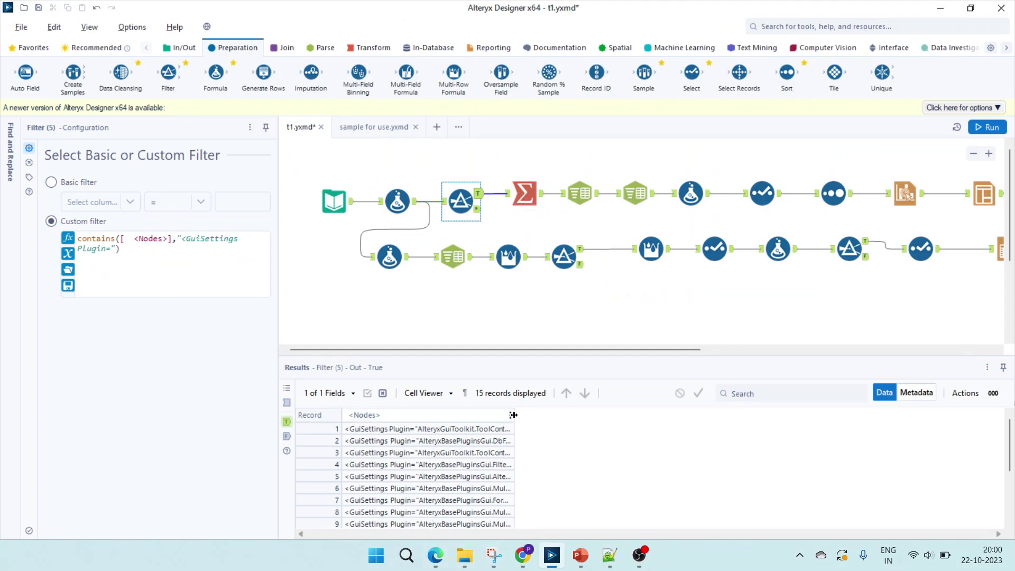
left_click_drag(514, 415, 677, 415)
left_click(505, 433)
left_click(498, 453)
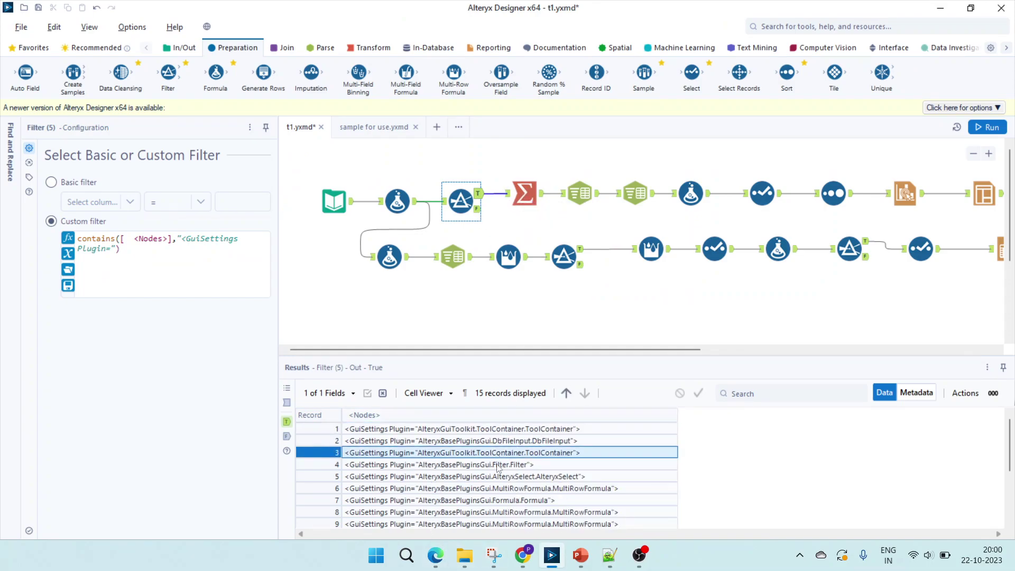
scroll(496, 495, "down", 3)
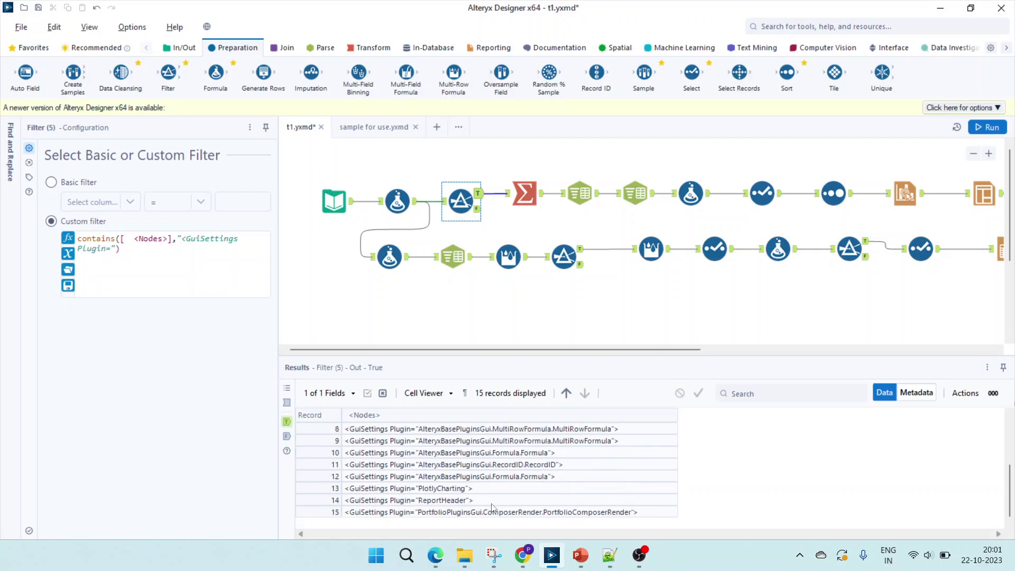
scroll(492, 506, "up", 3)
left_click(491, 502)
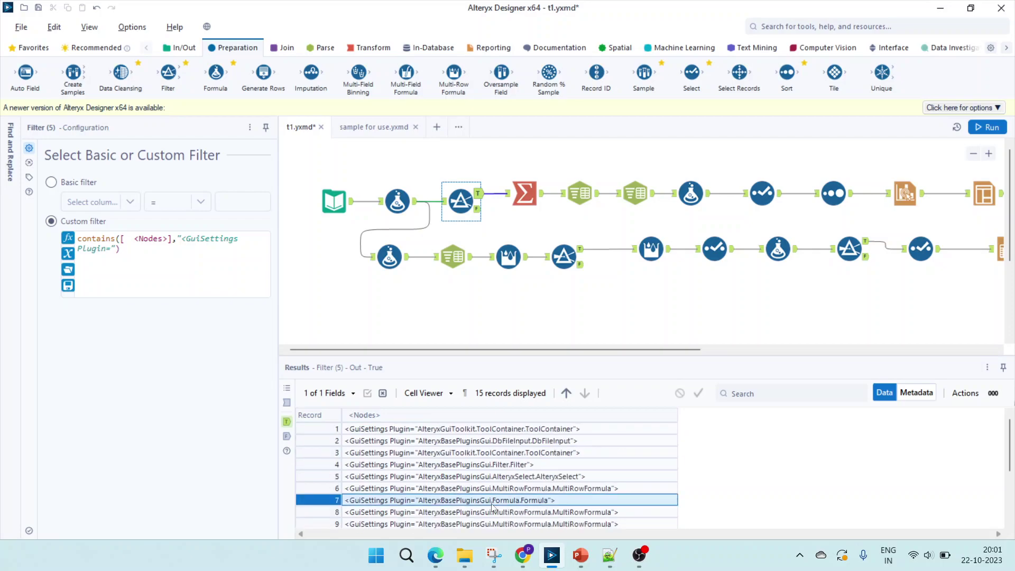
Step: Inspect the Summarize tool's Group By and Count actions on Nodes, widening the Nodes results column to review the tool counts
left_click(524, 195)
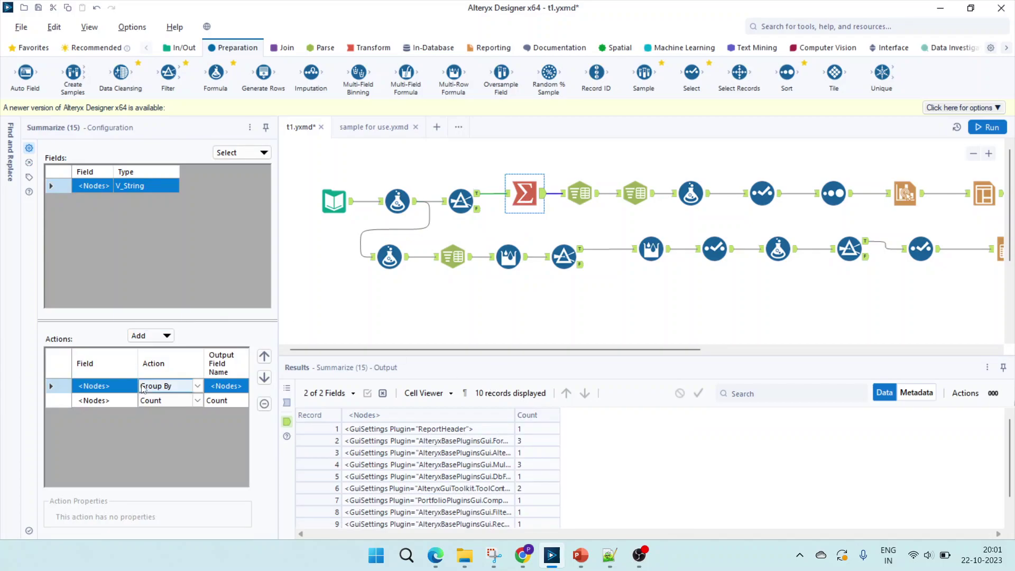
left_click(170, 400)
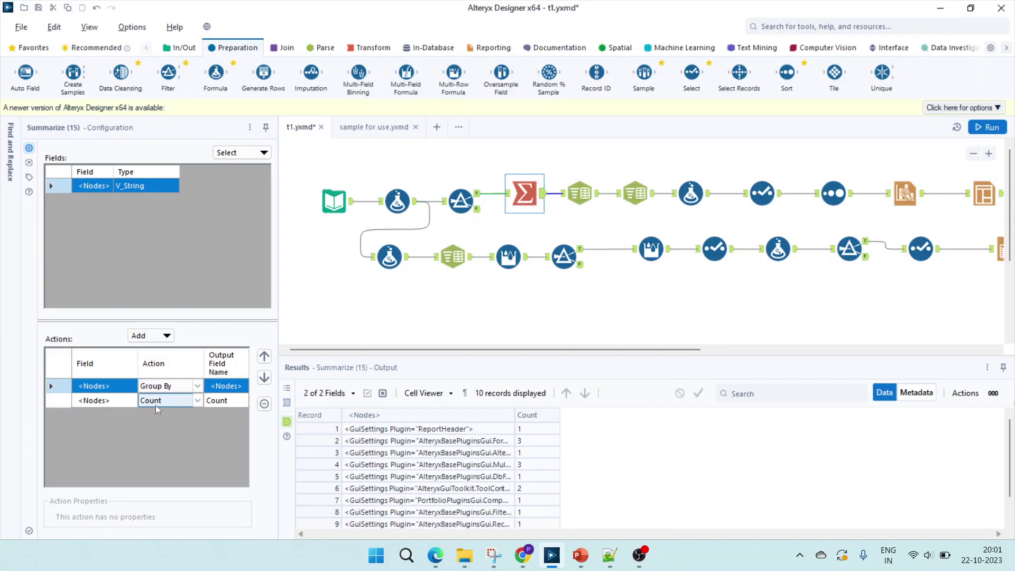
left_click(538, 453)
scroll(539, 462, "down", 1)
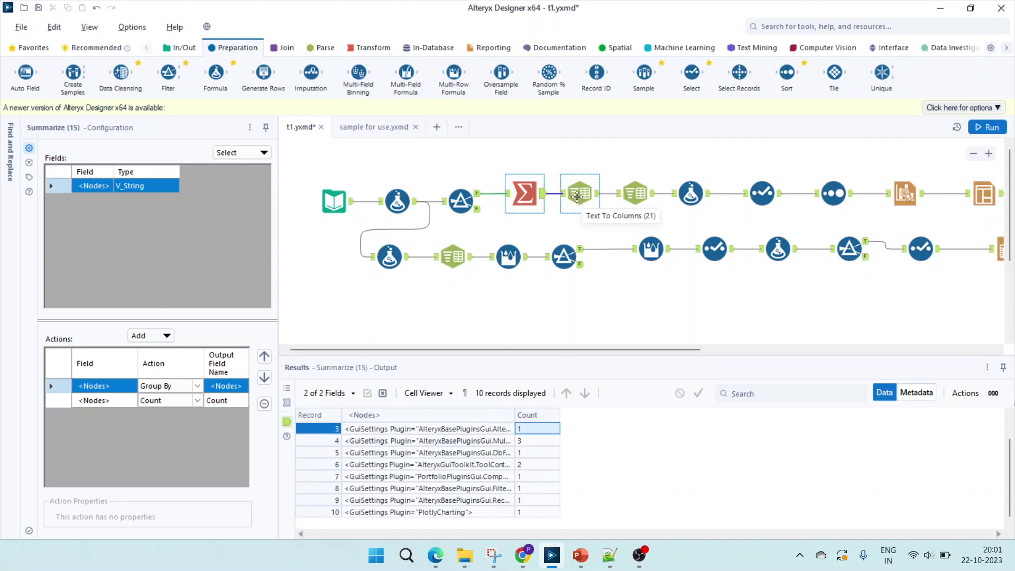
left_click_drag(515, 415, 614, 416)
left_click(489, 442)
left_click(485, 431)
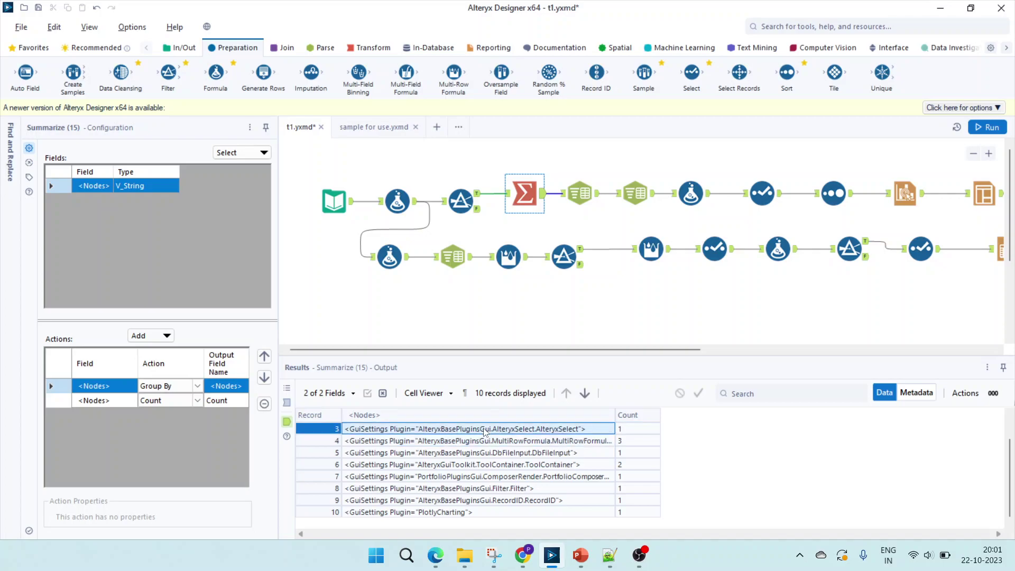
Step: Re-enter "=" as the delimiter in the first Text To Columns tool and check how the Nodes values are split
left_click(579, 193)
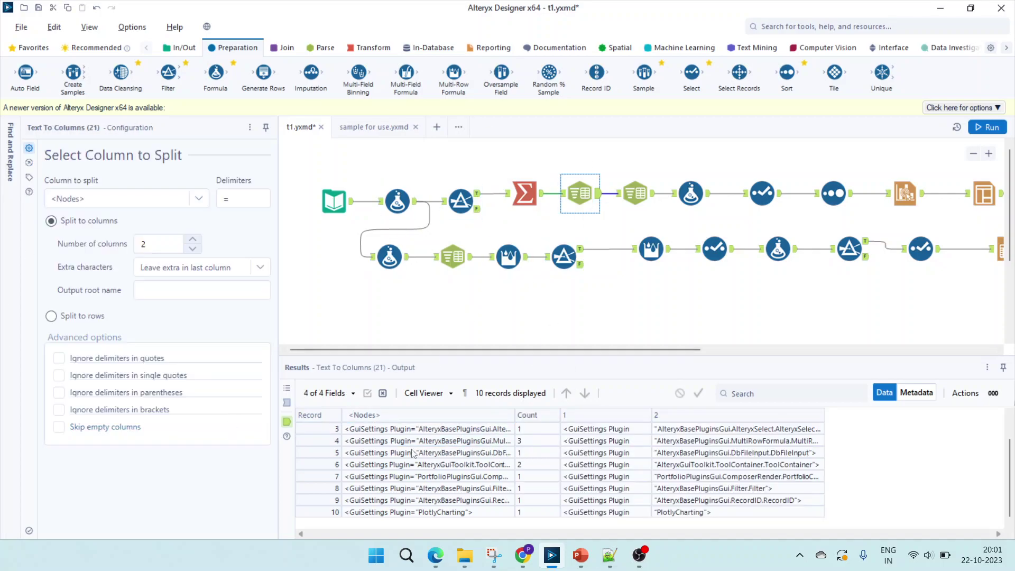
left_click(225, 198)
key("BackSpace")
type("=")
left_click(407, 431)
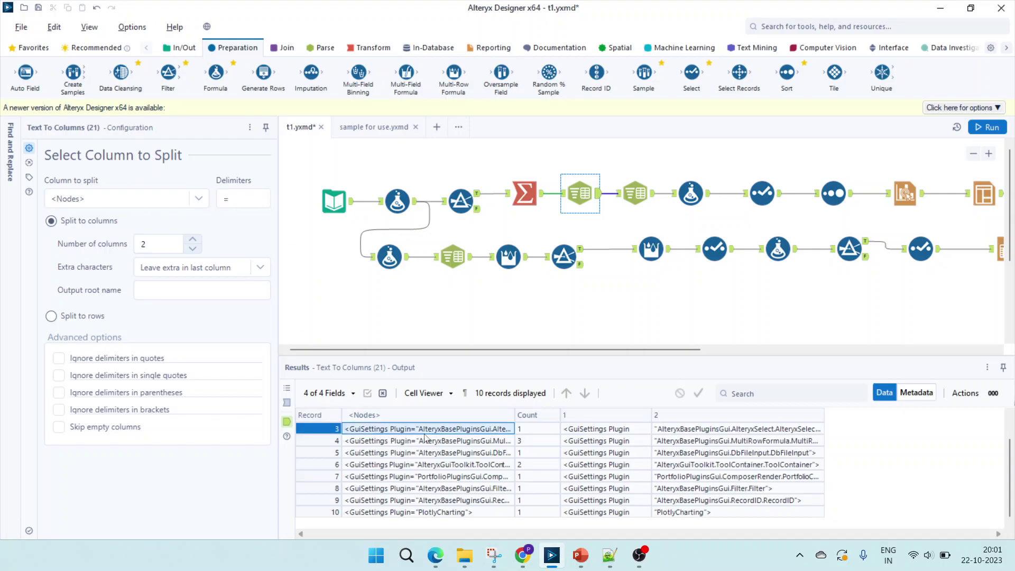
Step: Review columns 1 and 2 produced by the first Text To Columns tool, widening column 2 to show the full plugin names
left_click(632, 431)
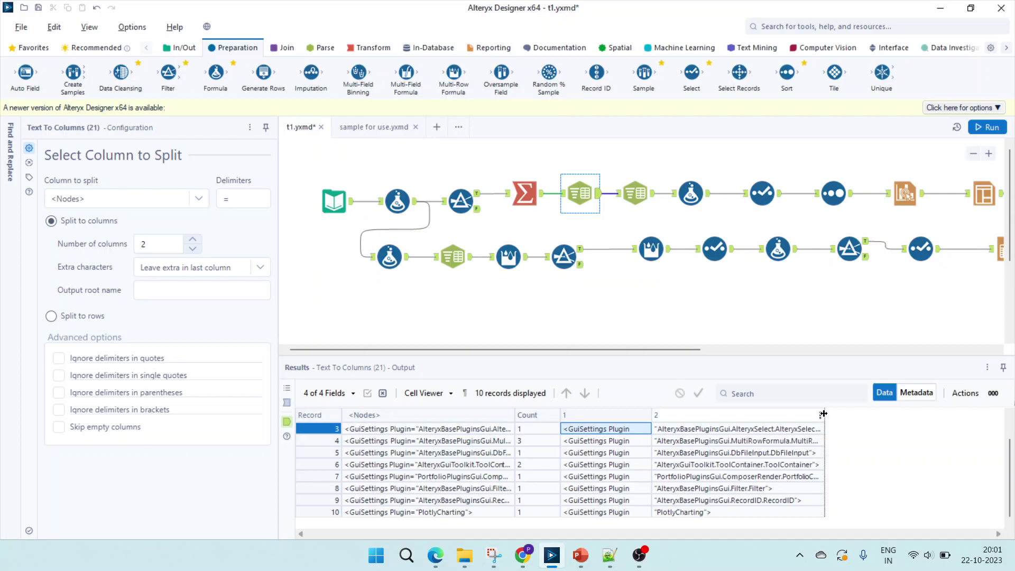
left_click_drag(822, 413, 901, 413)
left_click(754, 430)
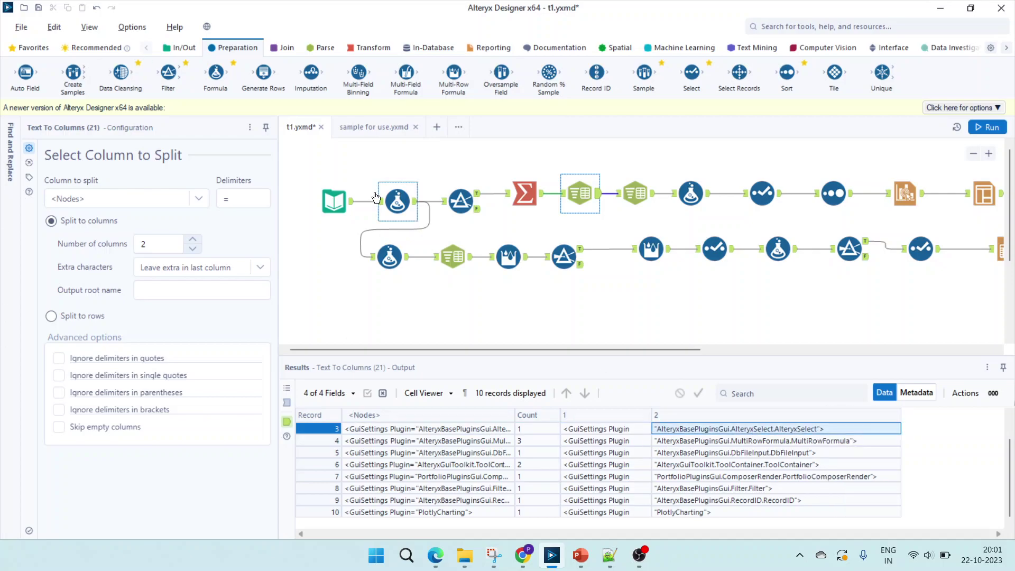
Step: Inspect the second Text To Columns tool's three-column split of field 2 and review its output columns 21 to 23
left_click(634, 193)
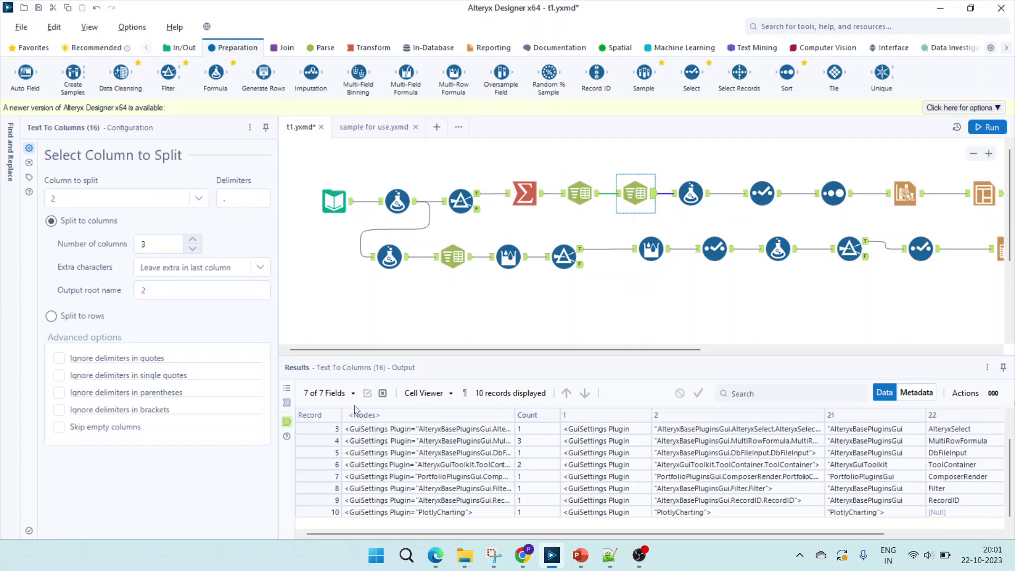
left_click(690, 453)
left_click_drag(637, 535, 754, 533)
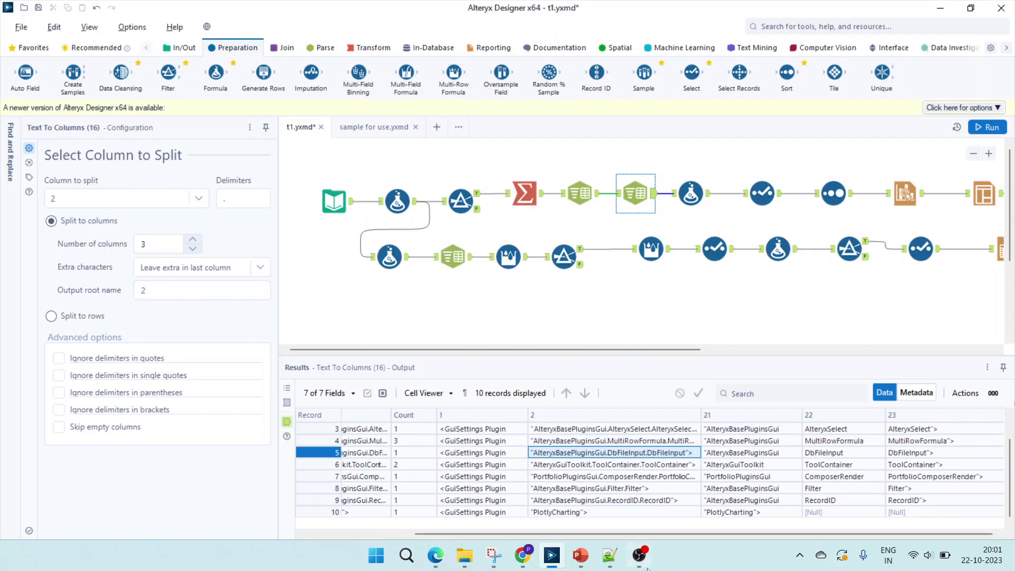
Step: Switch to Notepad++ and examine each part of the AlteryxBasePluginsGui.MultiRowFormula.MultiRowFormula plugin name in the ToolID 30 node
left_click(609, 556)
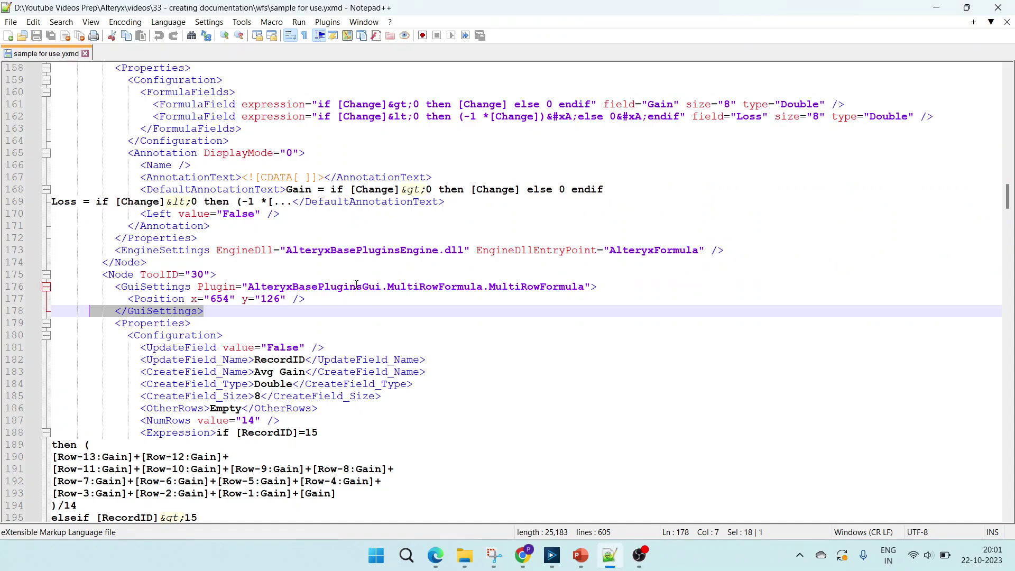
left_click_drag(387, 287, 247, 287)
double_click(443, 289)
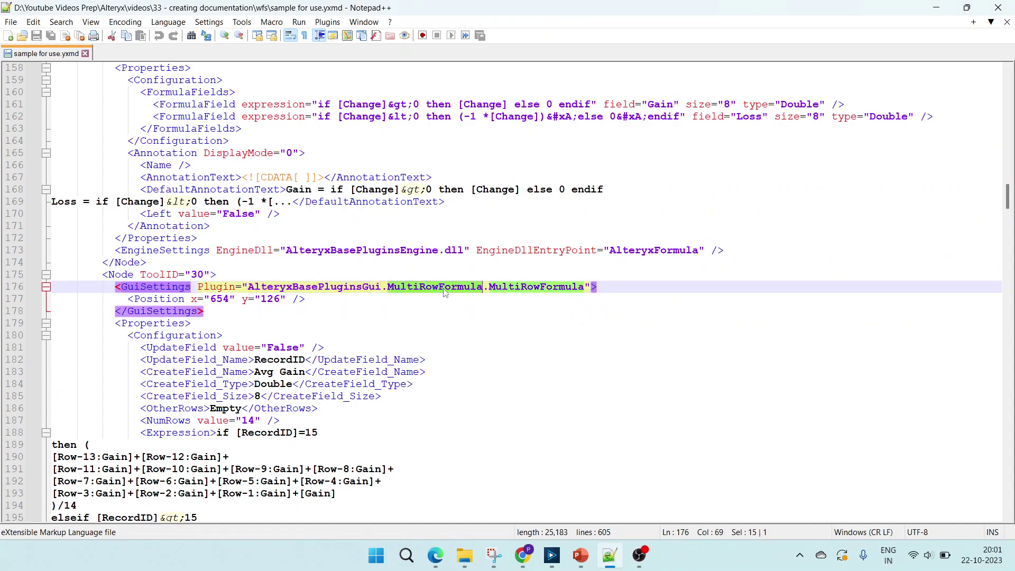
double_click(533, 294)
left_click_drag(587, 286, 571, 286)
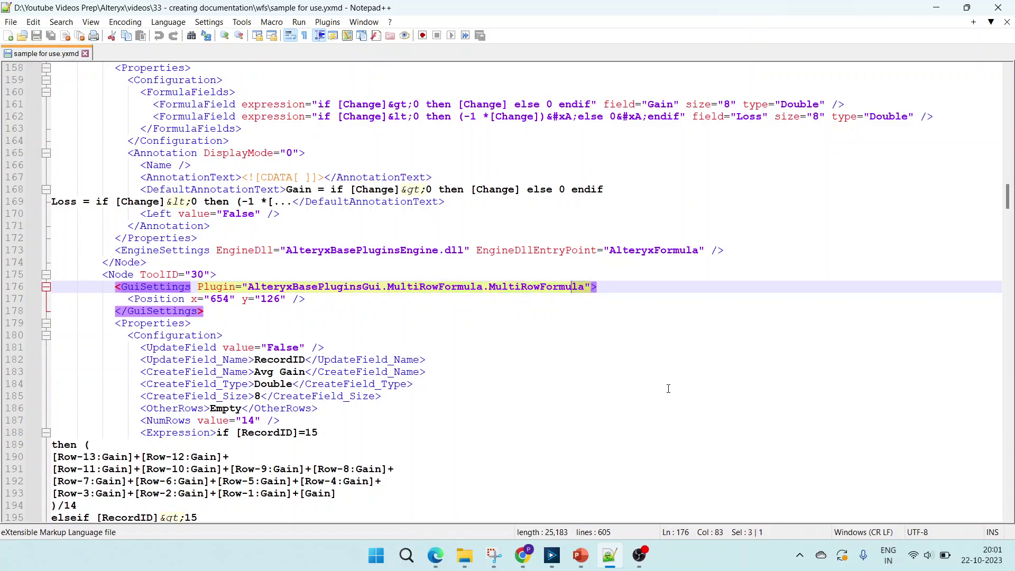
Step: Return to Alteryx Designer and compare the column 23 and column 21 values in the second Text To Columns output
left_click(609, 556)
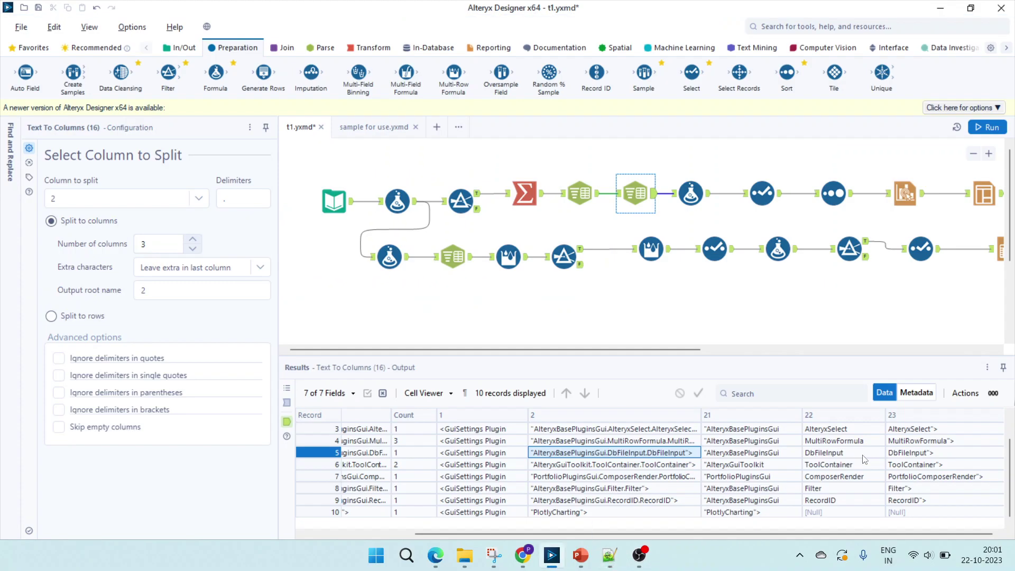
scroll(777, 469, "up", 1)
left_click(924, 443)
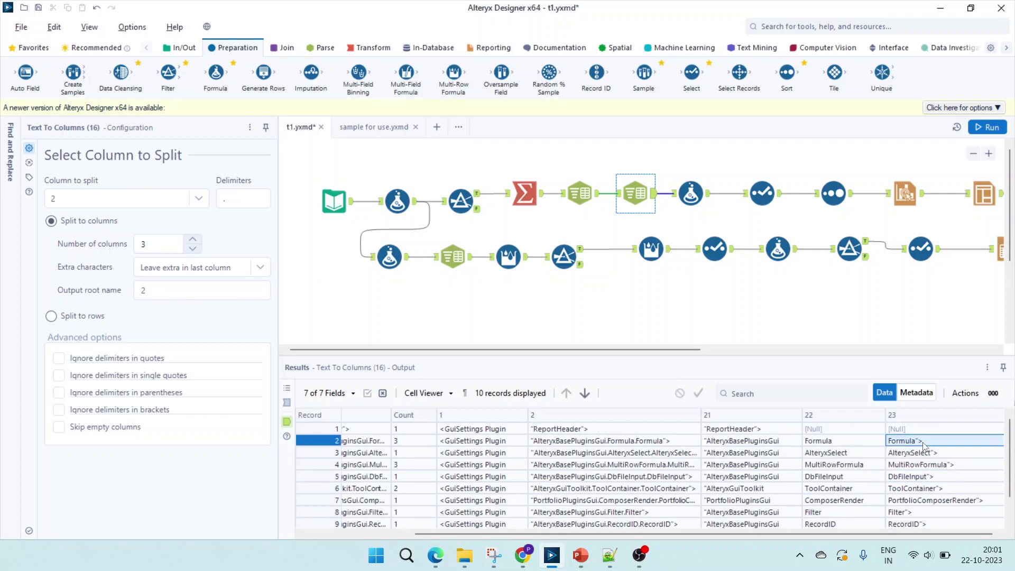
left_click(756, 467)
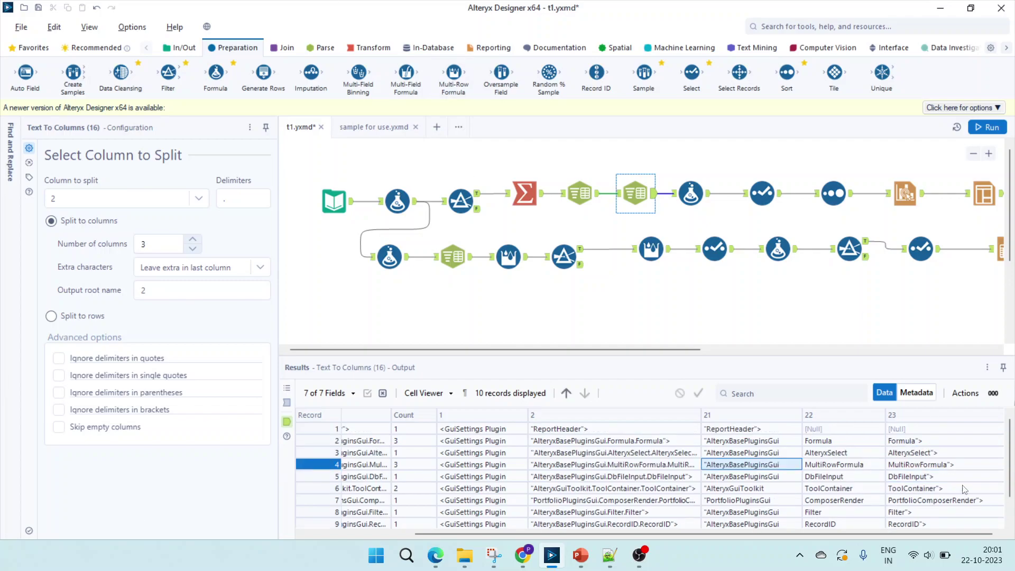
Step: Open the Formula tool after the second Text To Columns and examine columns 21 and 22 in its input data
left_click(690, 196)
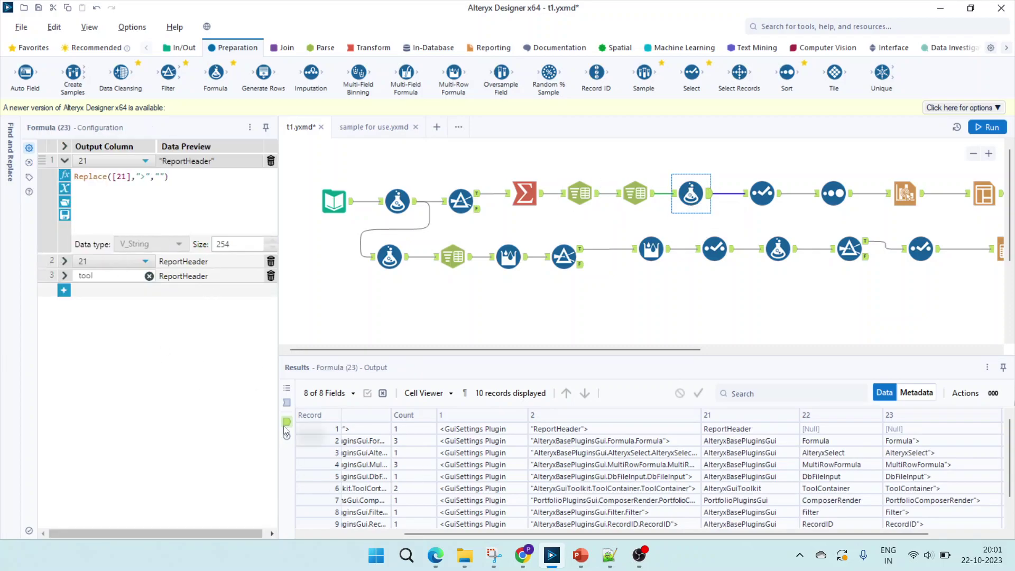
left_click(287, 405)
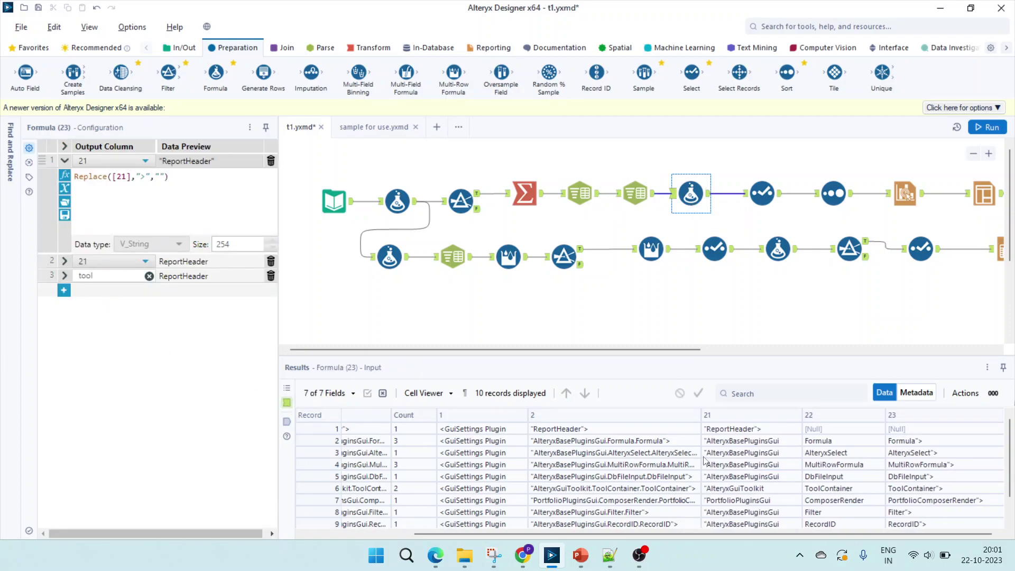
left_click(740, 492)
left_click(814, 453)
left_click(818, 440)
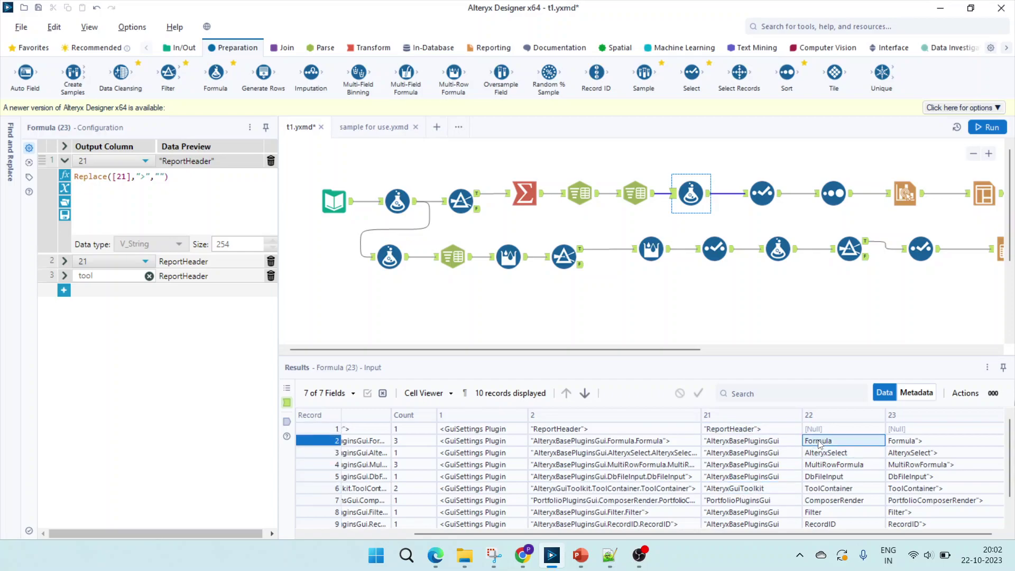
scroll(819, 447, "down", 1)
scroll(832, 508, "up", 1)
left_click(731, 431)
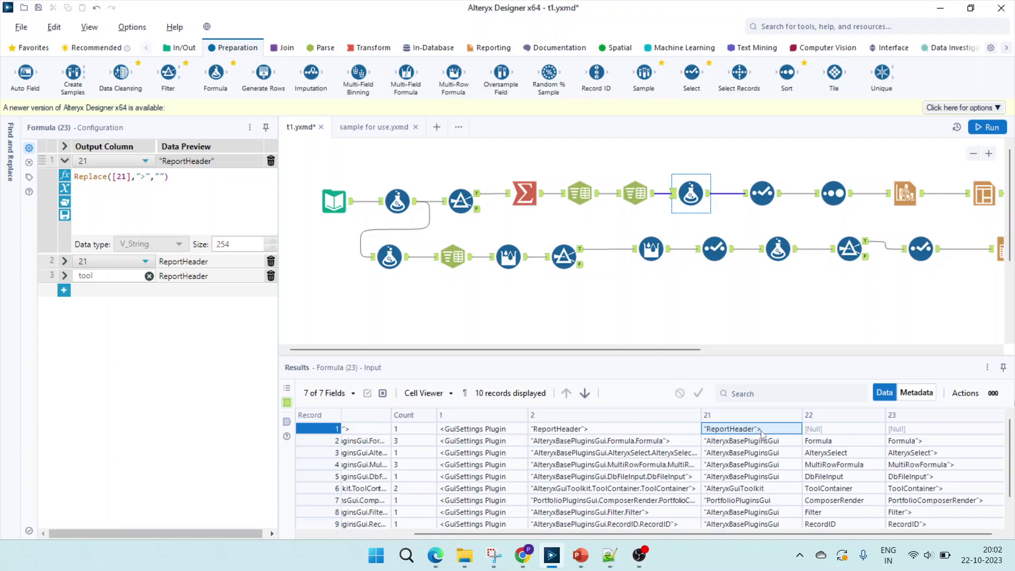
Step: Review the two Replace formulas on column 21, re-entering the double quote in the second, and expand the tool column's expression
double_click(161, 177)
left_click(65, 261)
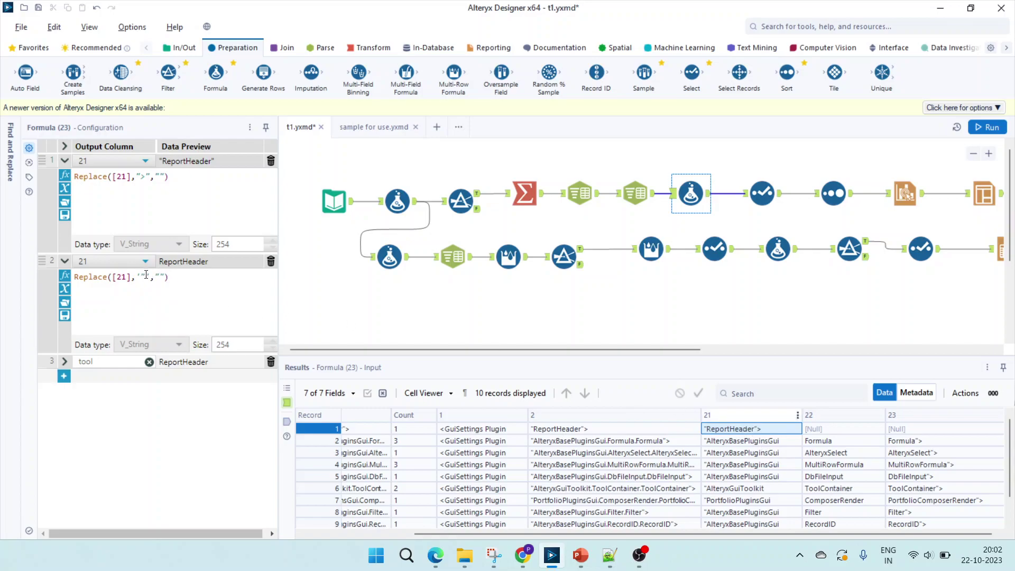
left_click_drag(146, 274, 141, 274)
type("\"")
left_click(64, 363)
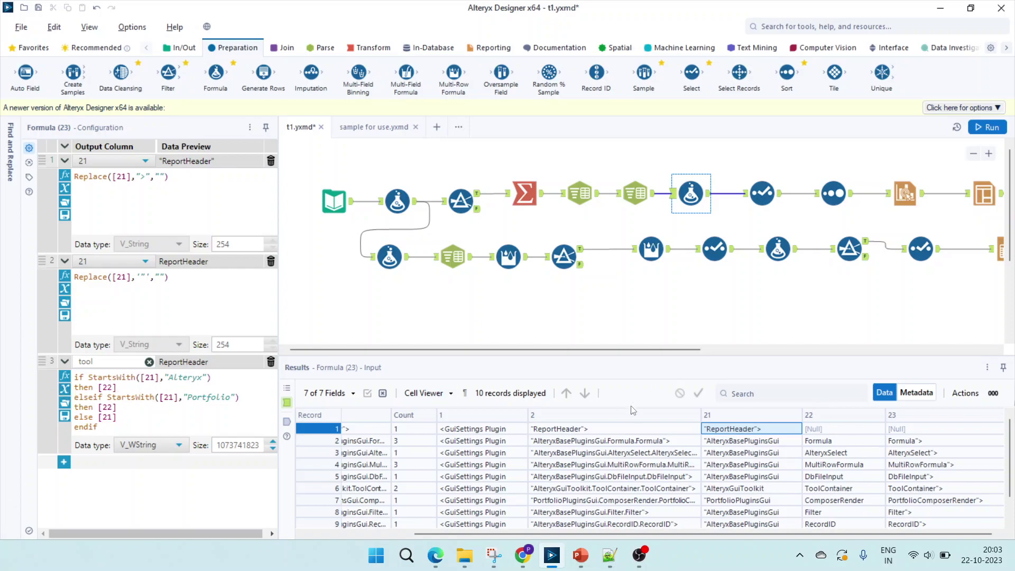
Step: Check the tool expression's Alteryx, Portfolio and else conditions against matching column 21 and 22 values in the input records
left_click(742, 444)
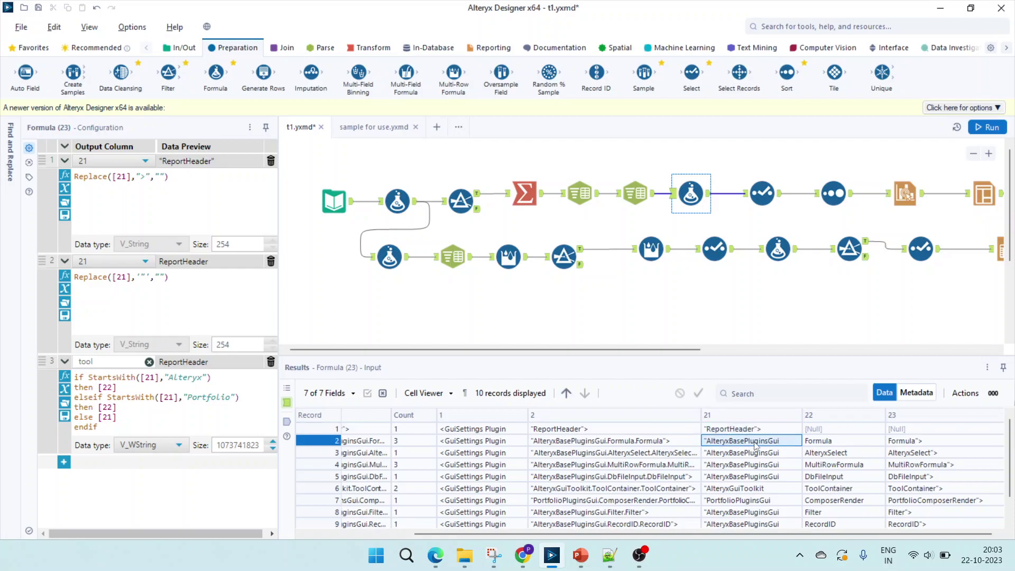
left_click(825, 441)
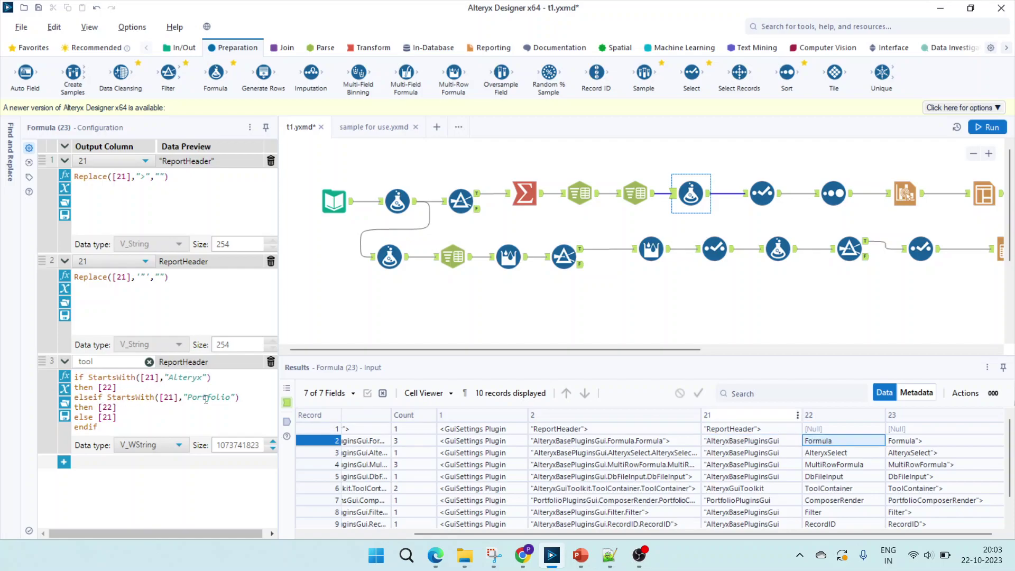
left_click(727, 502)
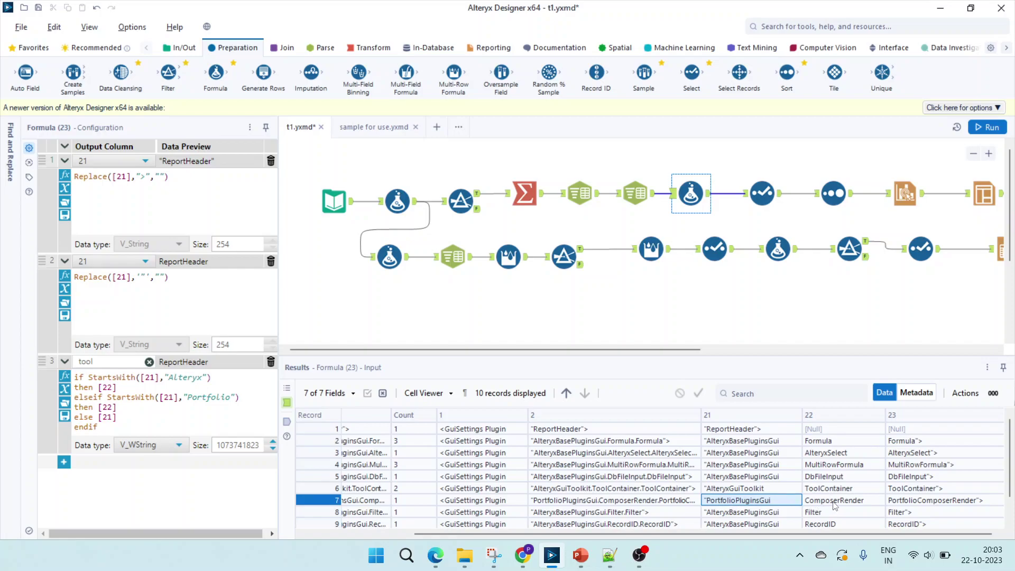
left_click(834, 505)
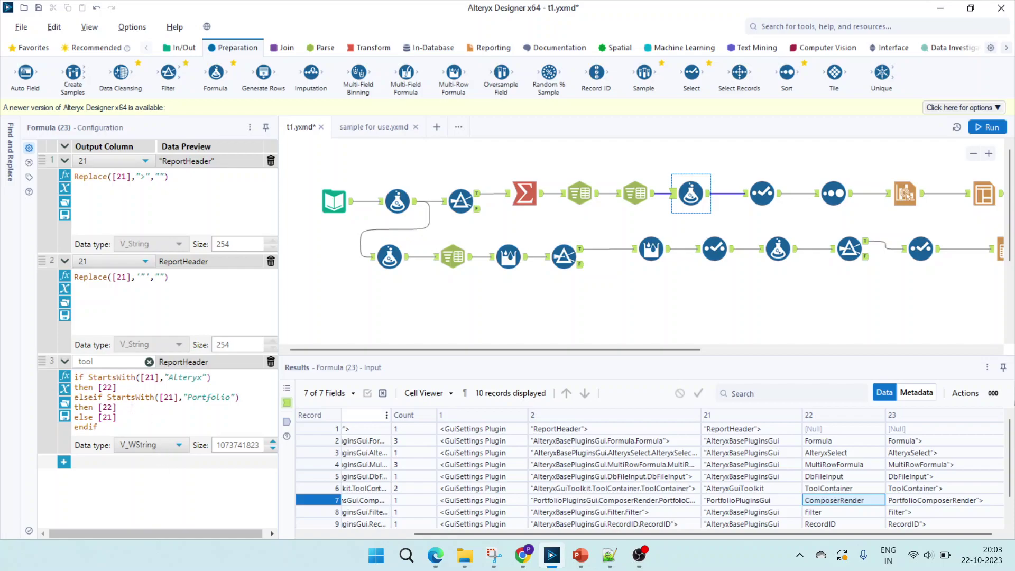
left_click(730, 430)
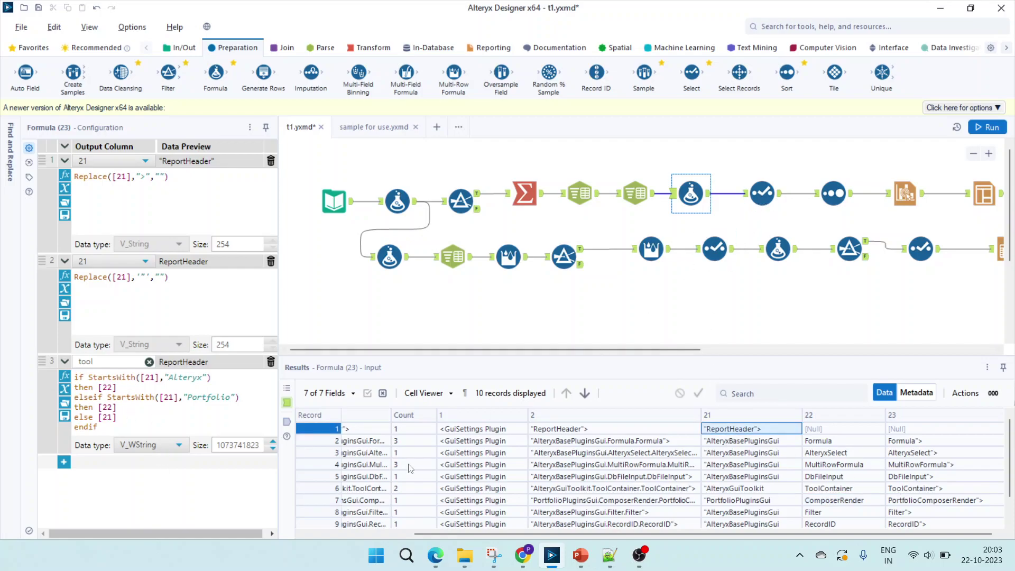
Step: Show the Formula tool's output and examine the resulting tool column for the ReportHeader, ComposerRender and AlteryxSelect records
left_click(286, 421)
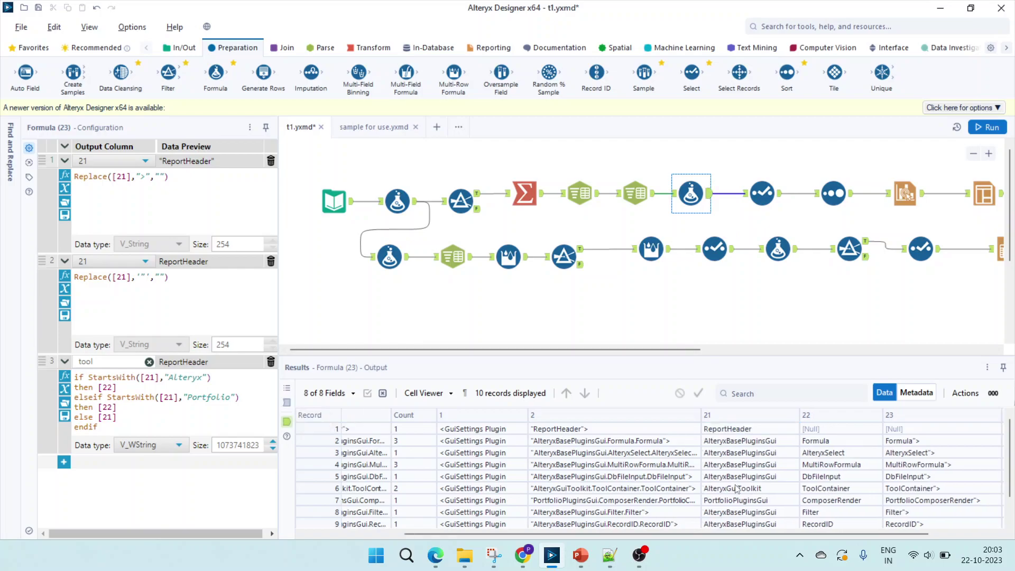
left_click(822, 503)
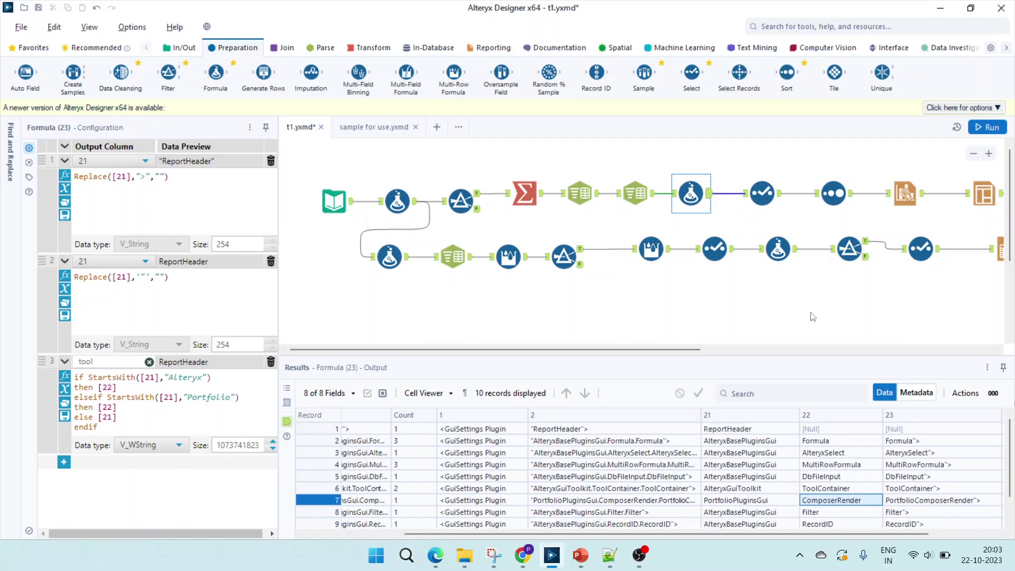
left_click_drag(872, 534, 936, 535)
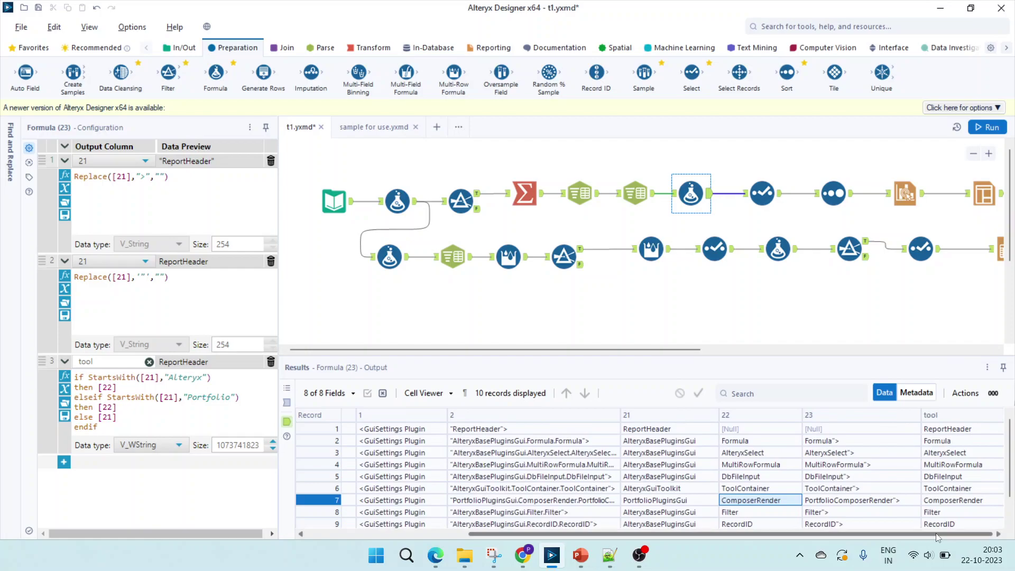
left_click(940, 429)
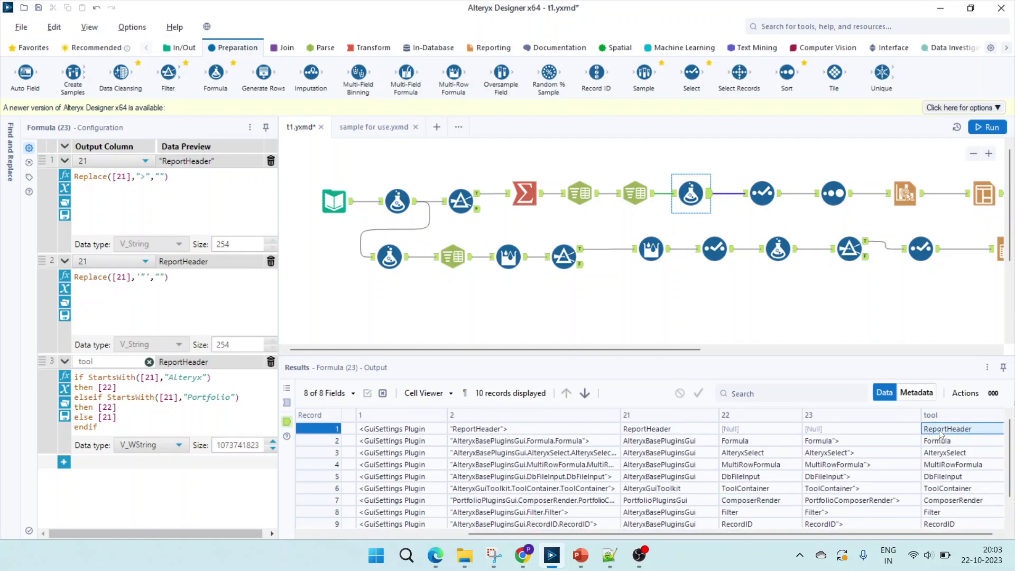
left_click(944, 501)
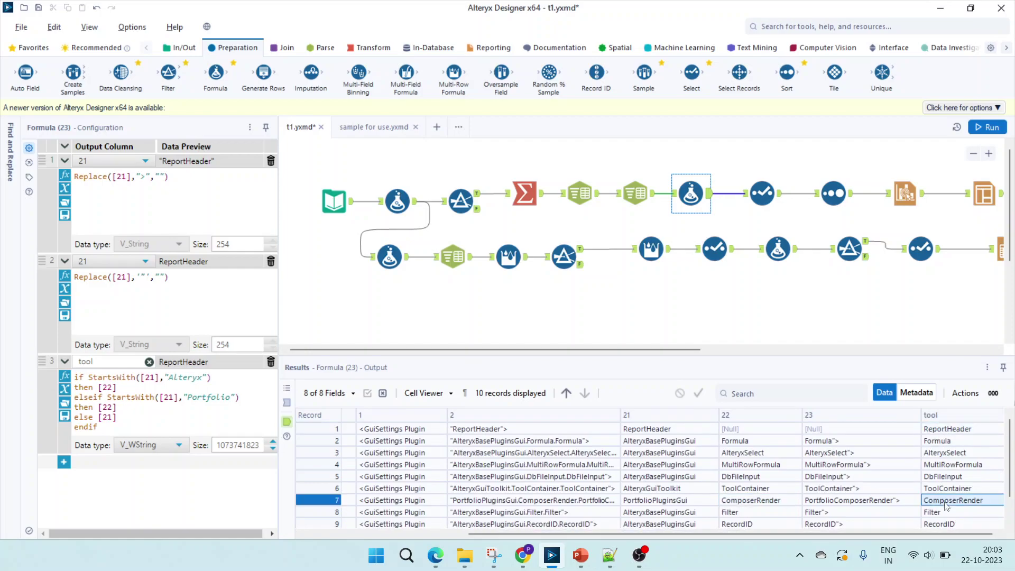
left_click(935, 454)
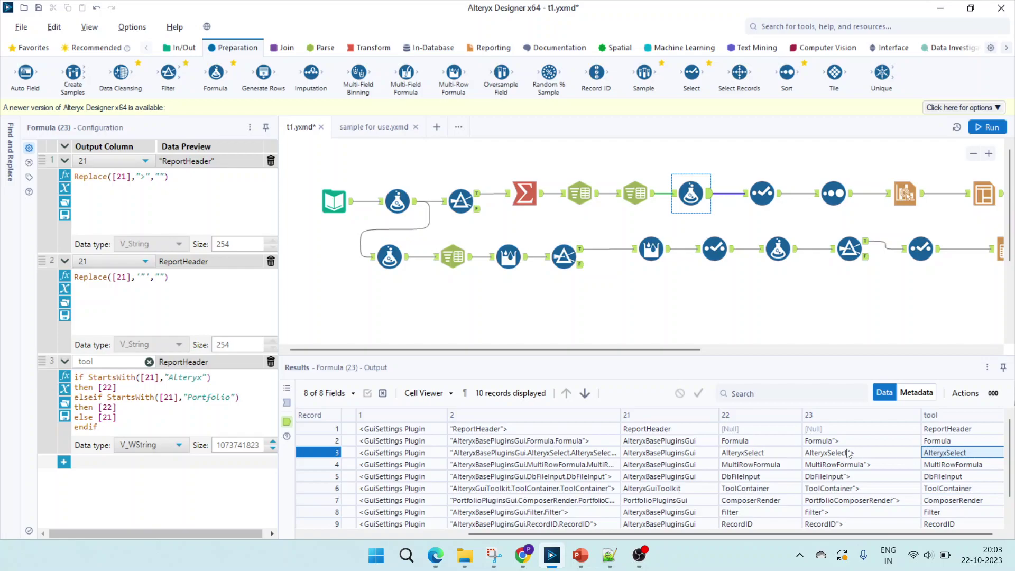
left_click(953, 431)
left_click(949, 506)
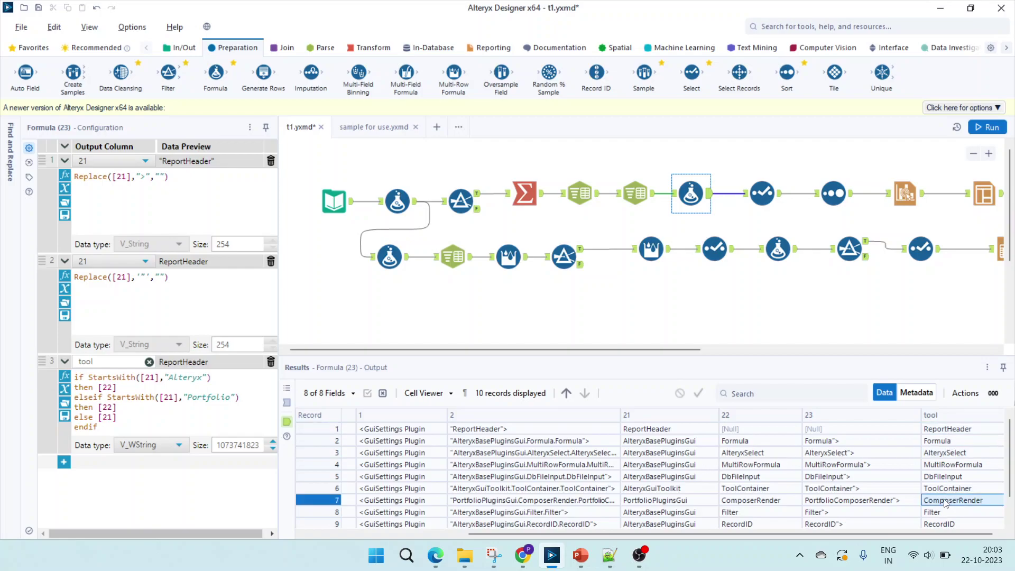
Step: Inspect the fields kept by the following Select tool and the settings of the Sort tool after it
left_click(762, 196)
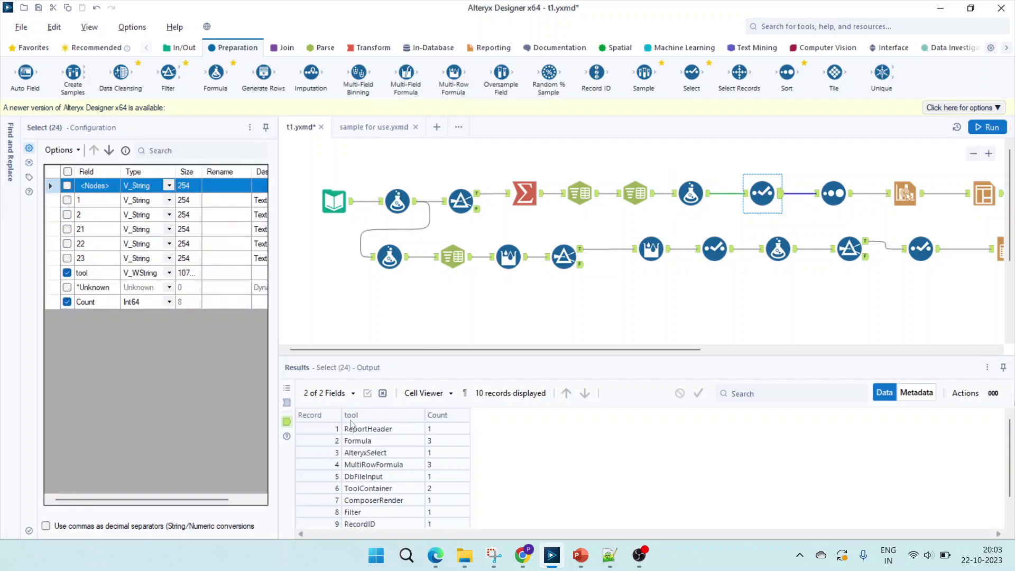
left_click(838, 195)
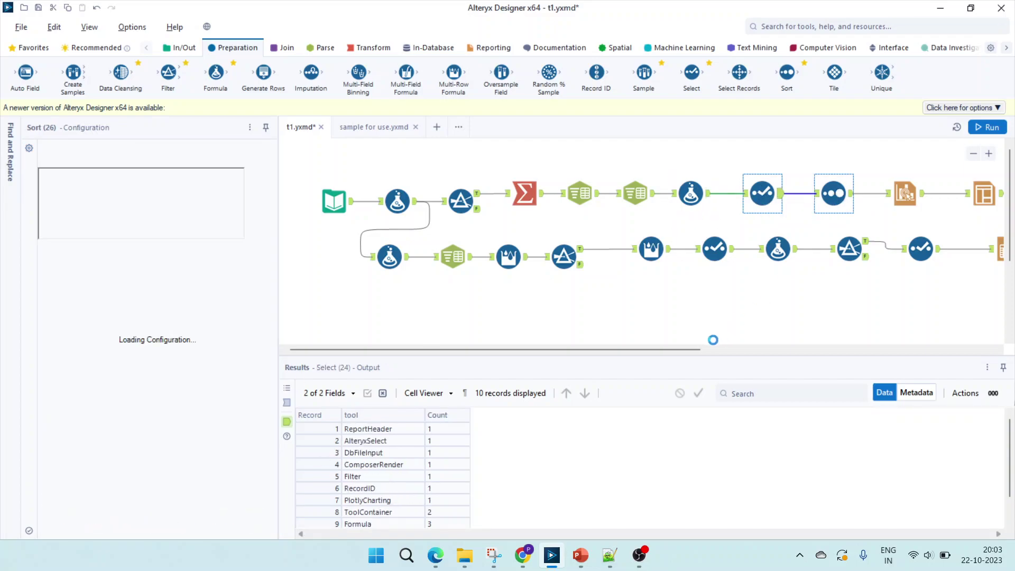
Step: Open the Interactive Chart tool's configuration and review the Tools Count bar layer, the split by tool, and the chart preview
left_click_drag(683, 353, 909, 353)
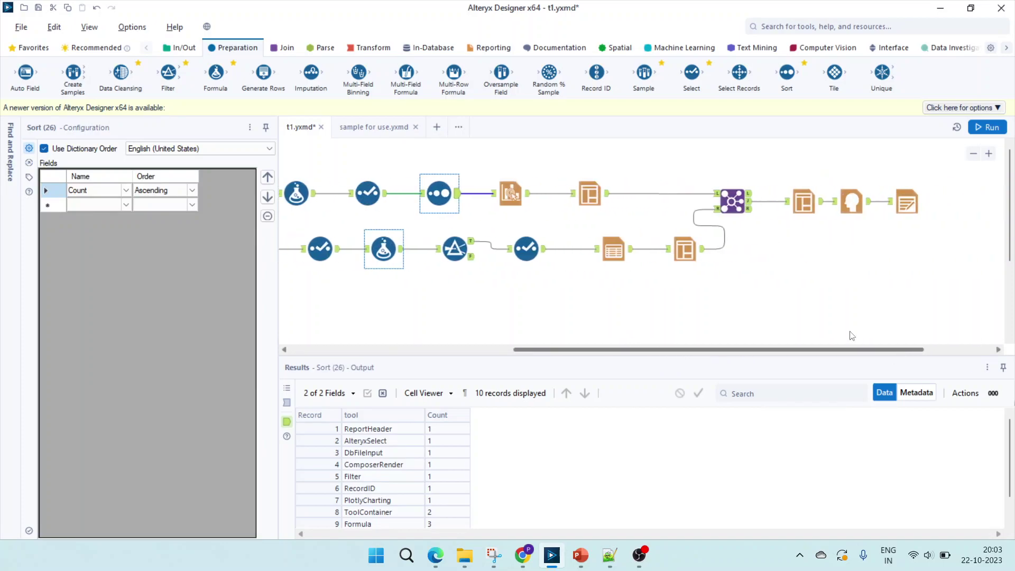
left_click(517, 188)
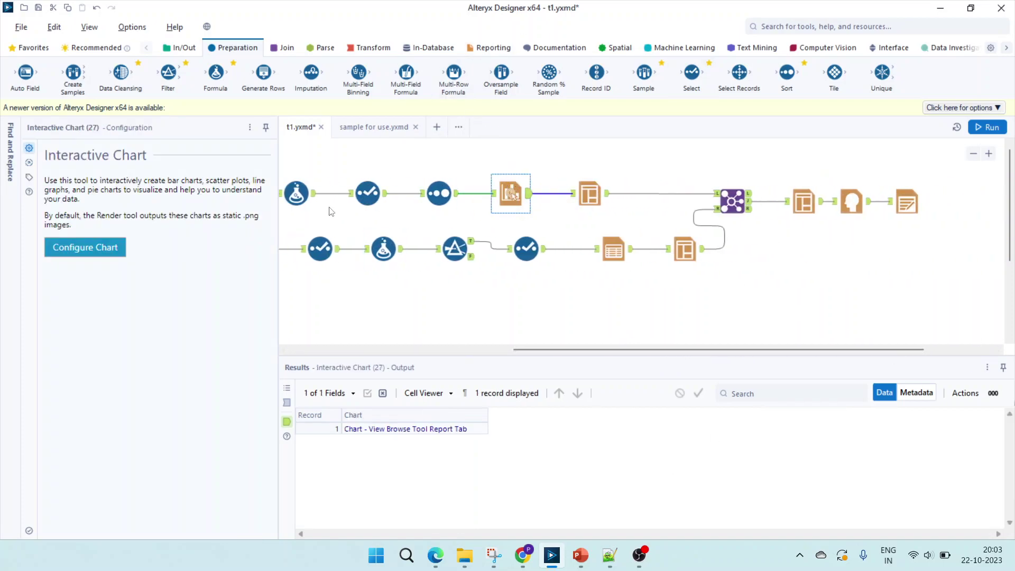
left_click(85, 246)
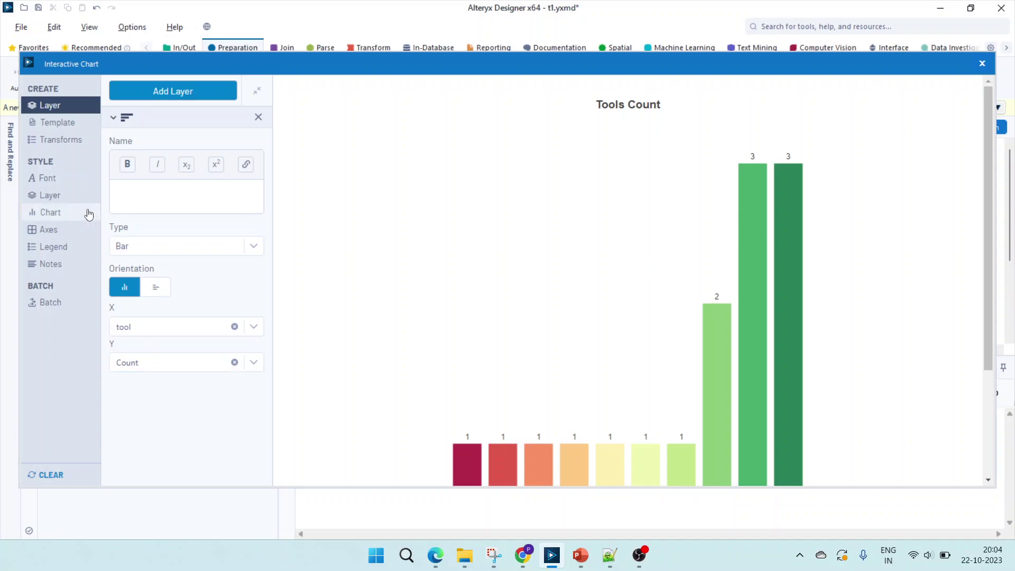
left_click(61, 141)
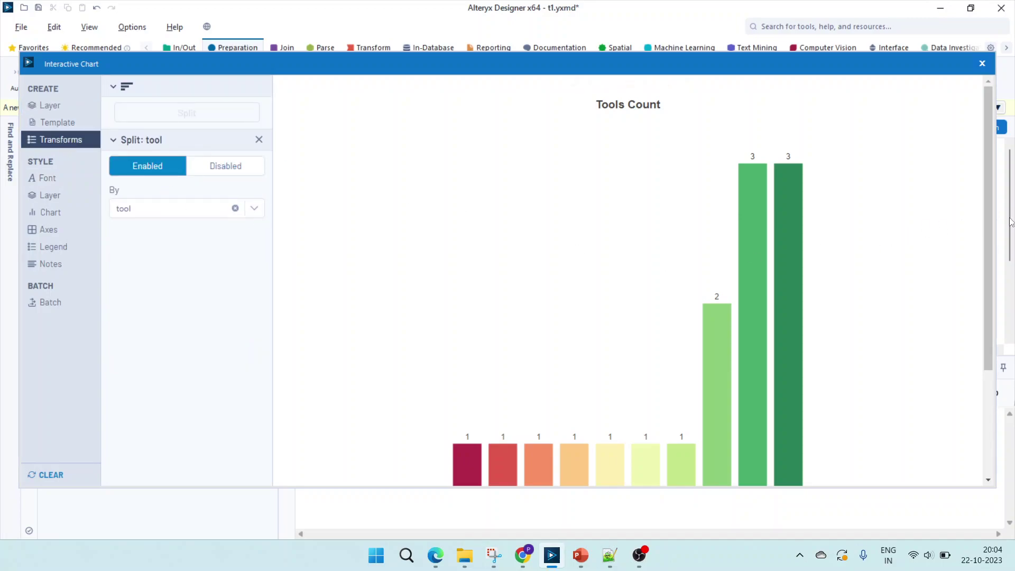
left_click_drag(989, 233, 991, 335)
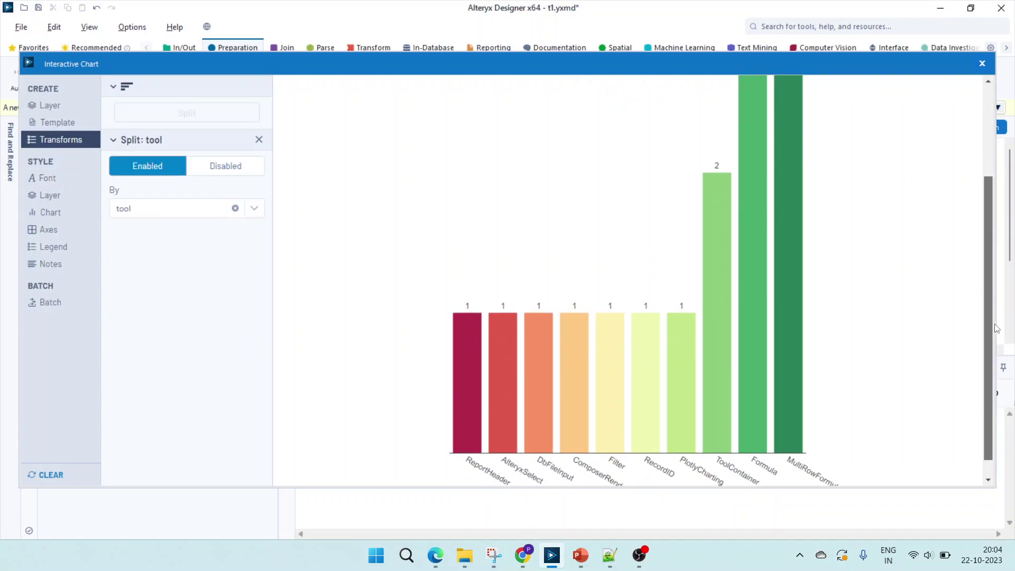
Step: Review the Interactive Chart's display and by-type bar style settings, close its configuration, and inspect the Layout tool that follows
left_click(51, 212)
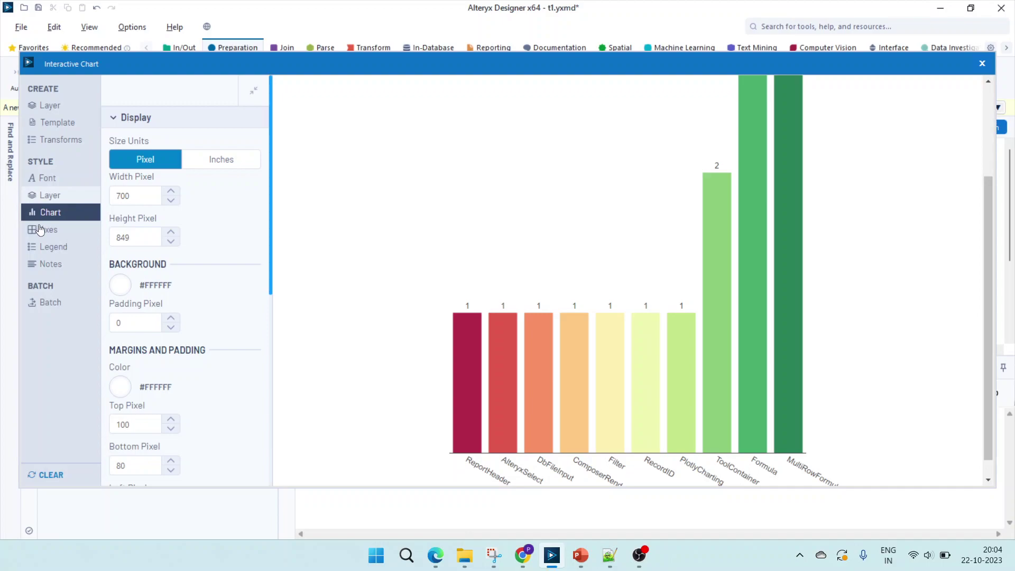
left_click(40, 196)
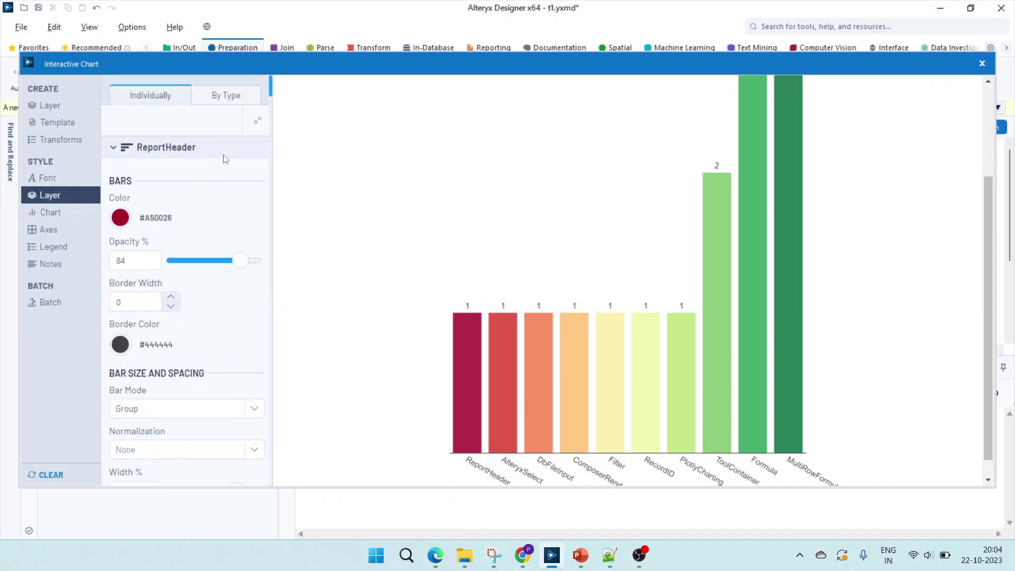
left_click(220, 100)
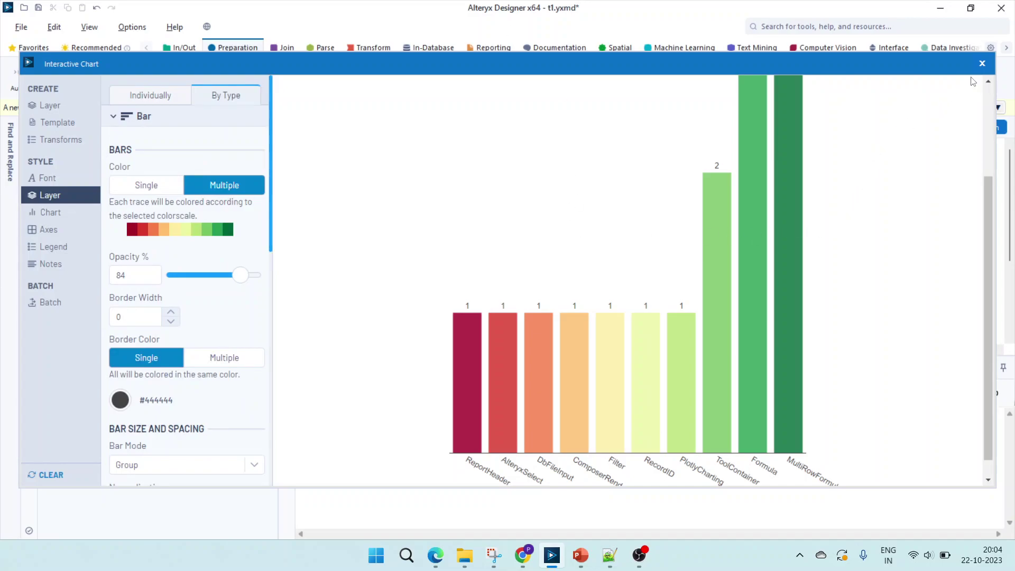
left_click(981, 64)
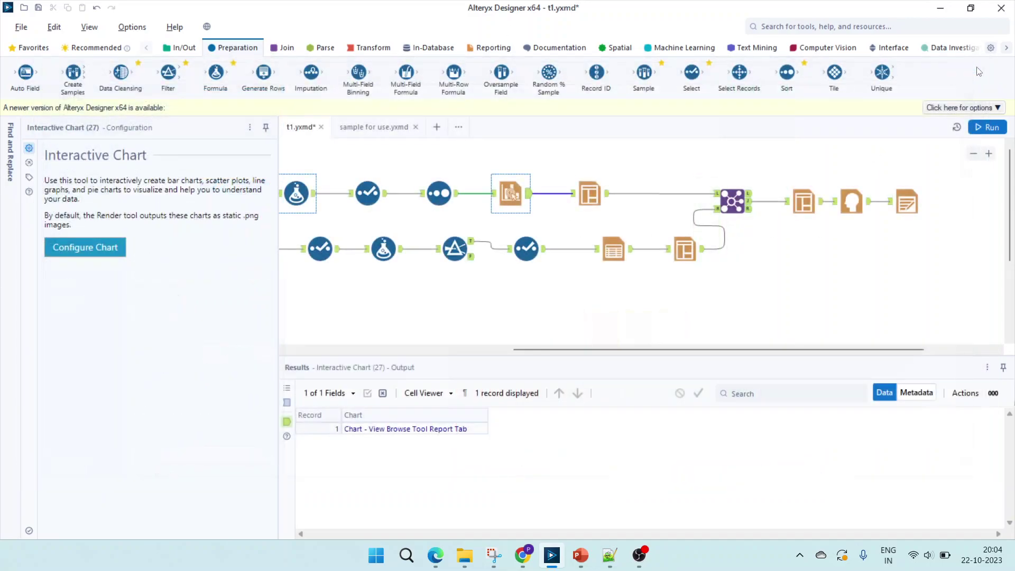
left_click(591, 196)
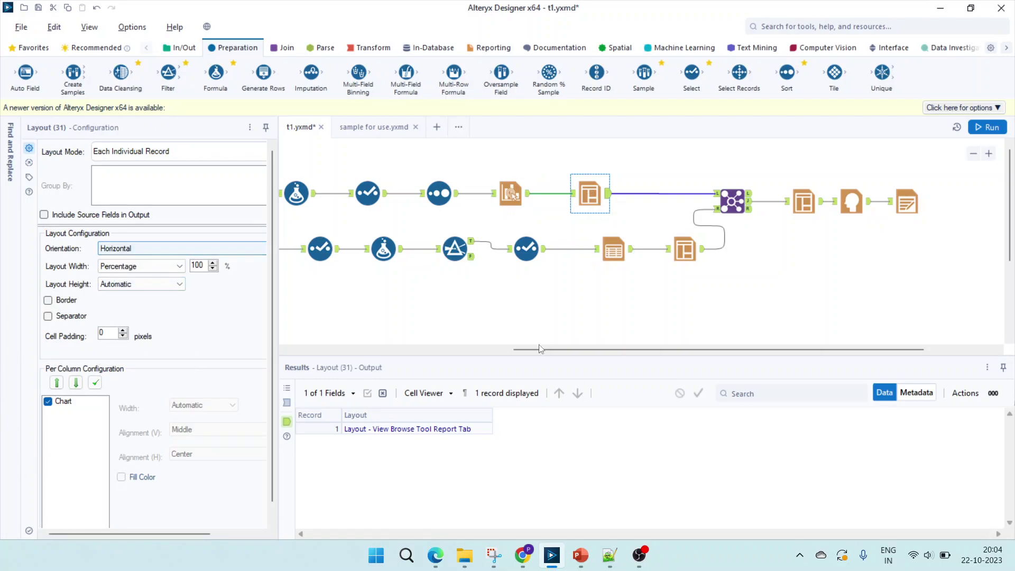
left_click_drag(541, 353, 271, 350)
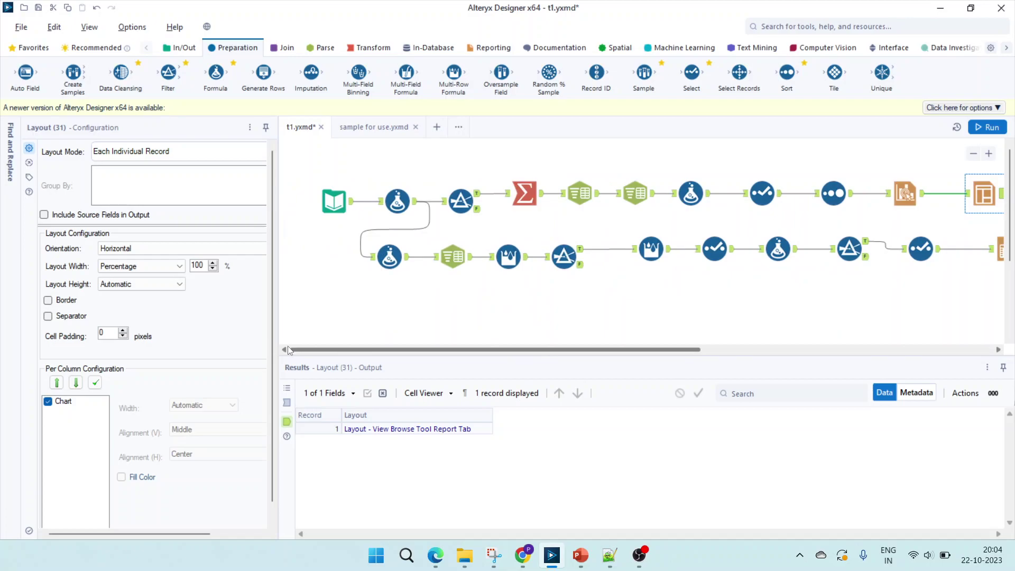
Step: Check tool id 29 in output.pdf's Formulas table in Edge and locate its Node line in sample for use.yxmd in Notepad++
left_click(435, 555)
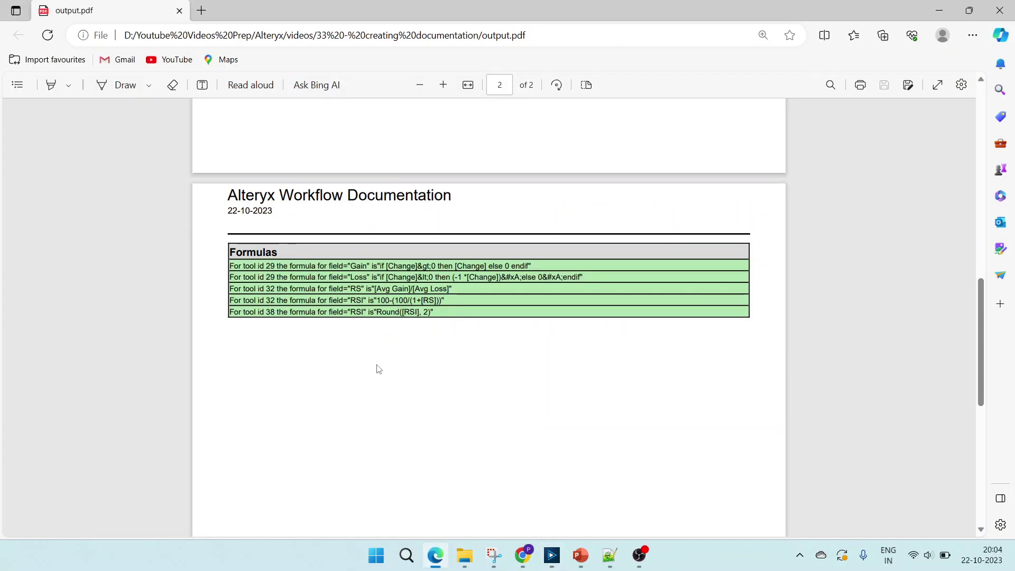
double_click(272, 265)
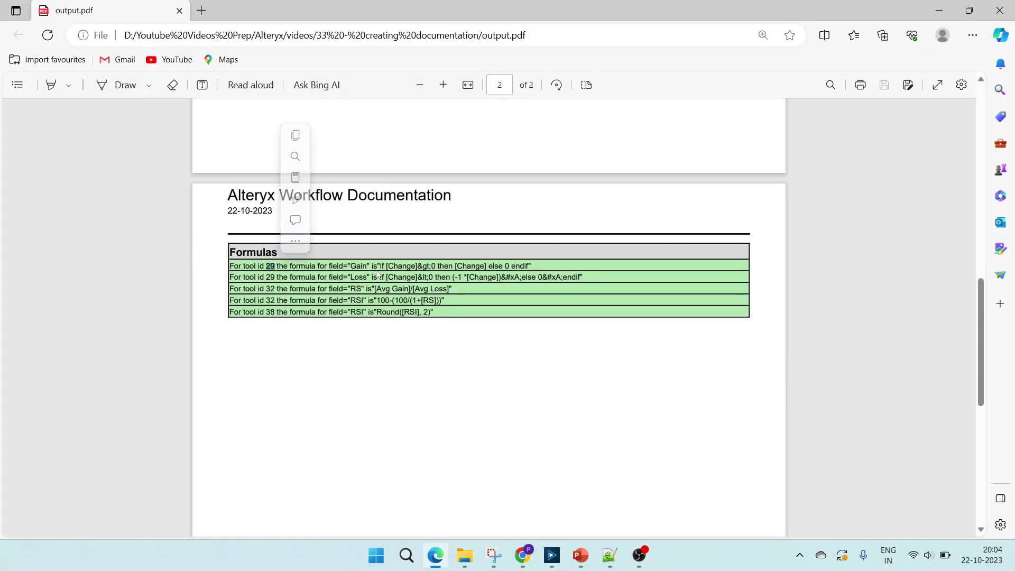
left_click(609, 555)
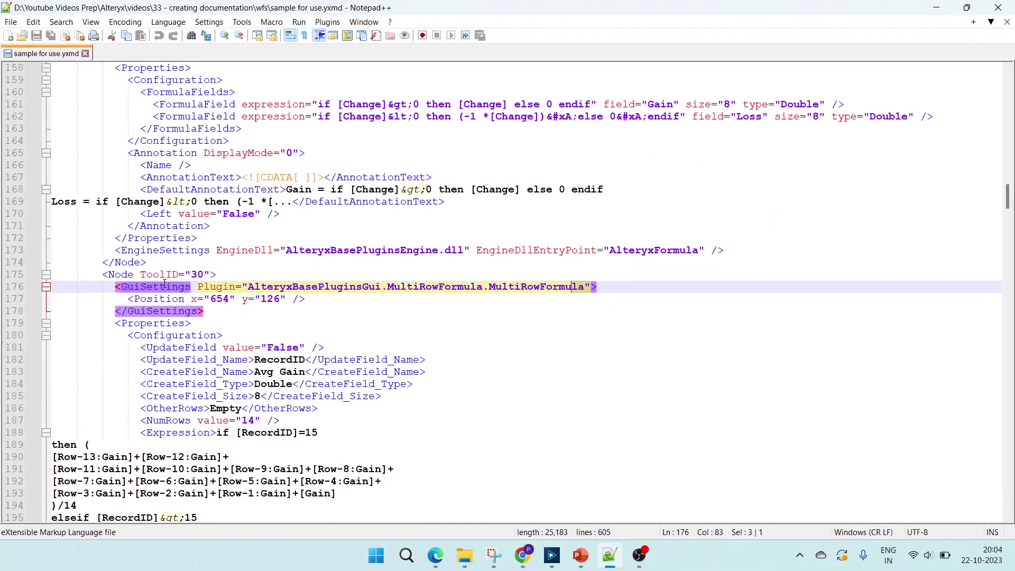
left_click(549, 321)
scroll(204, 283, "up", 2)
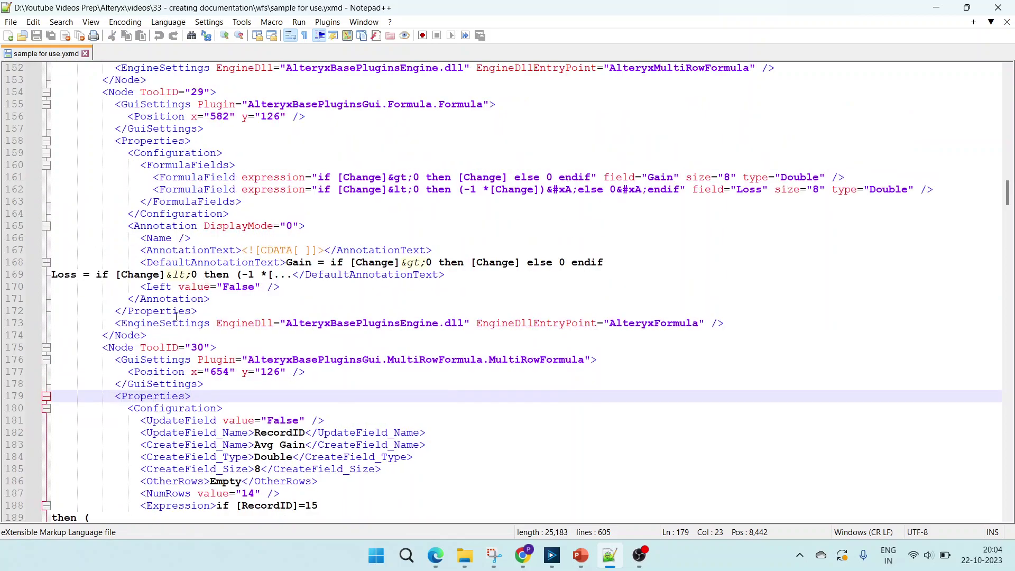
scroll(176, 316, "up", 1)
double_click(158, 129)
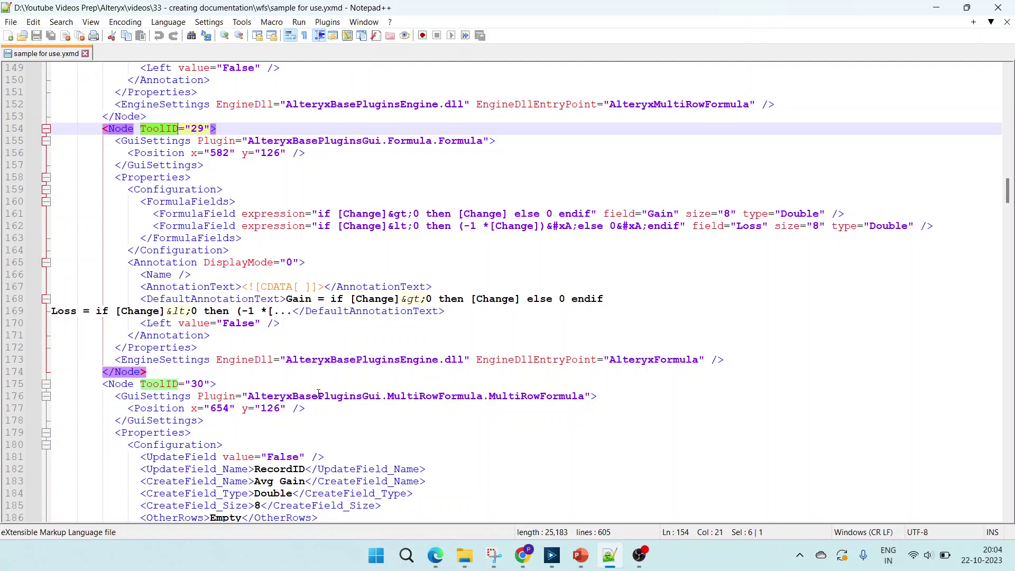
Step: Examine how the FormulaField lines sit inside the ToolID 29 node by highlighting the field name, the ID and the node block
double_click(211, 214)
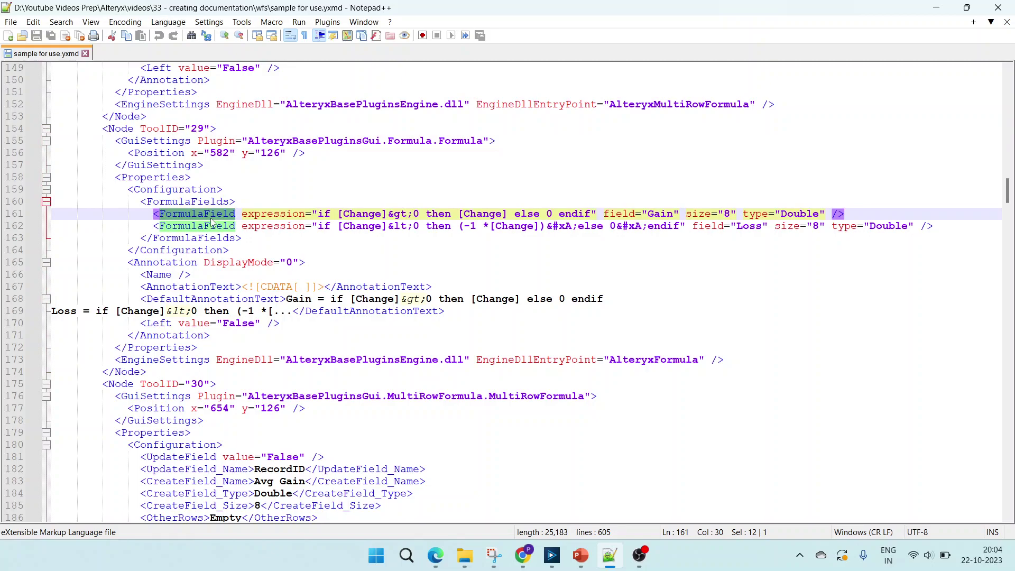
double_click(198, 128)
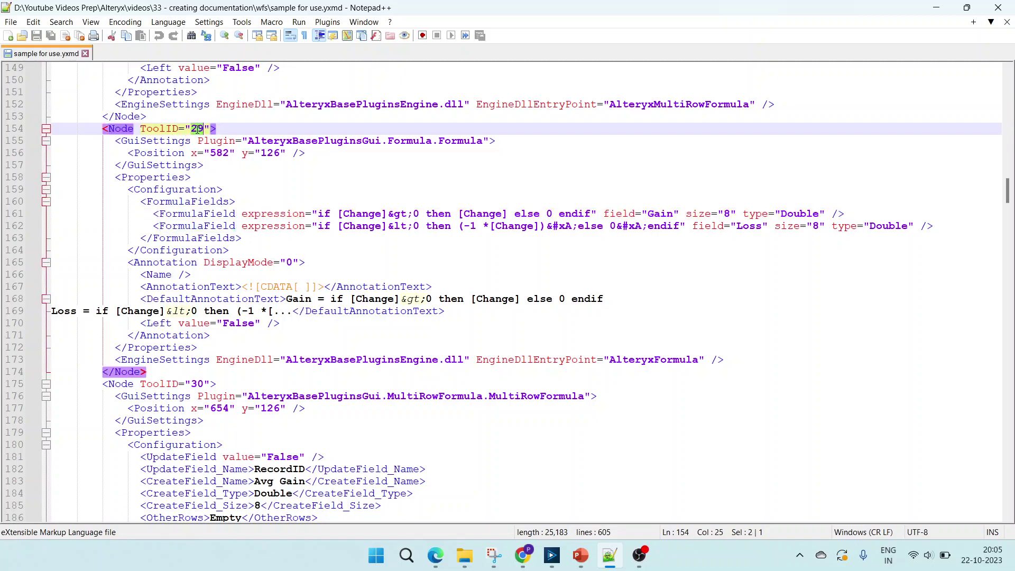
left_click_drag(154, 375, 70, 131)
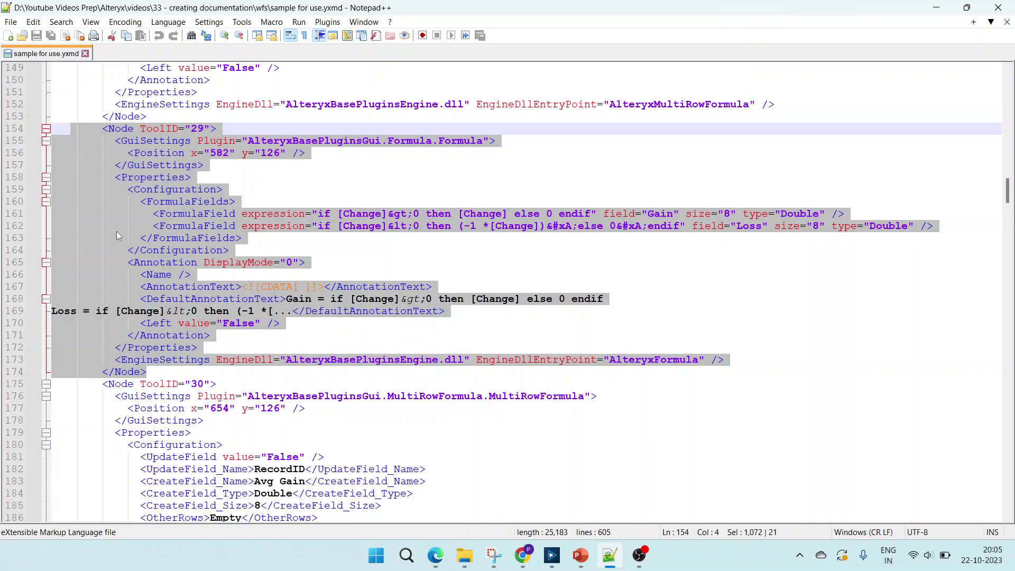
double_click(180, 217)
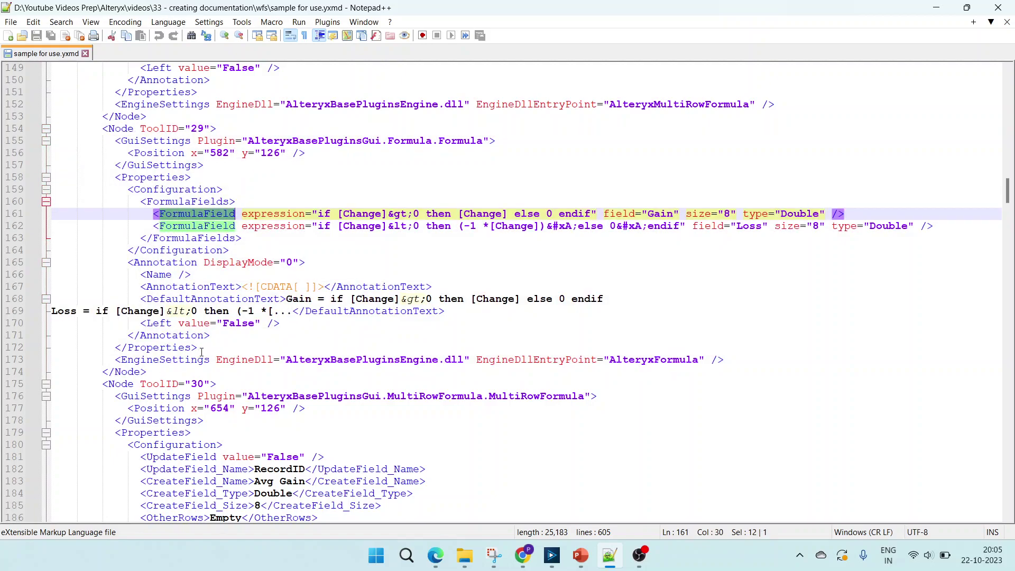
left_click_drag(202, 352, 91, 129)
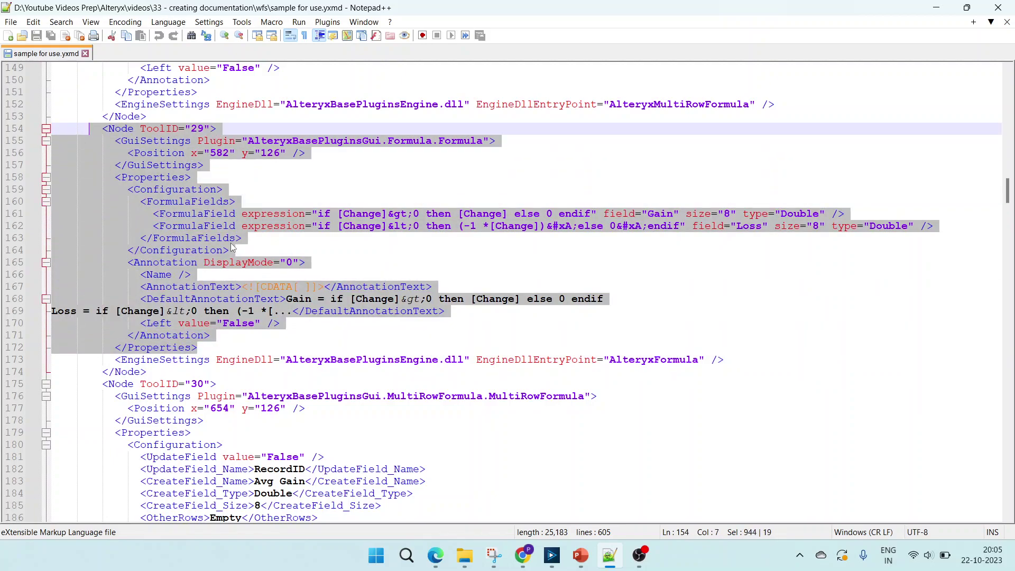
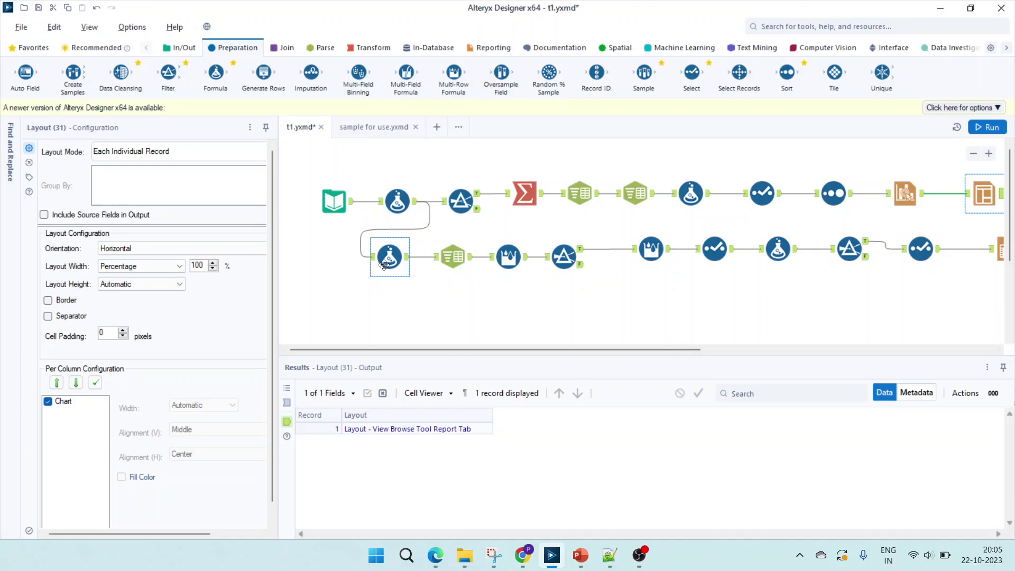
Step: Inspect the lower branch Formula tool's expression for t in Alteryx Designer and match its "<Node ToolID" text to the node line in Notepad++
left_click(395, 206, "ctrl")
left_click(395, 206, "ctrl")
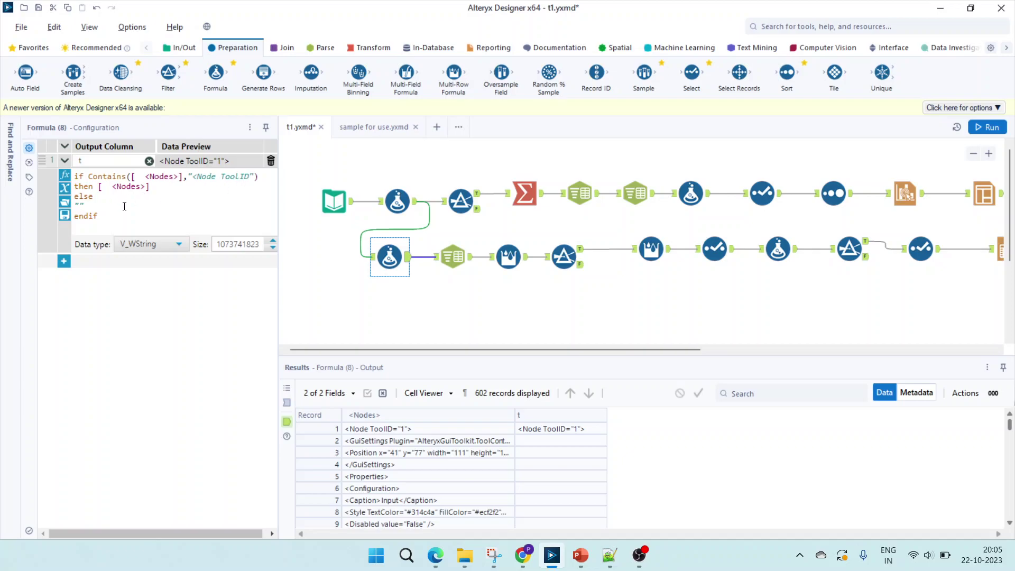
left_click(543, 466)
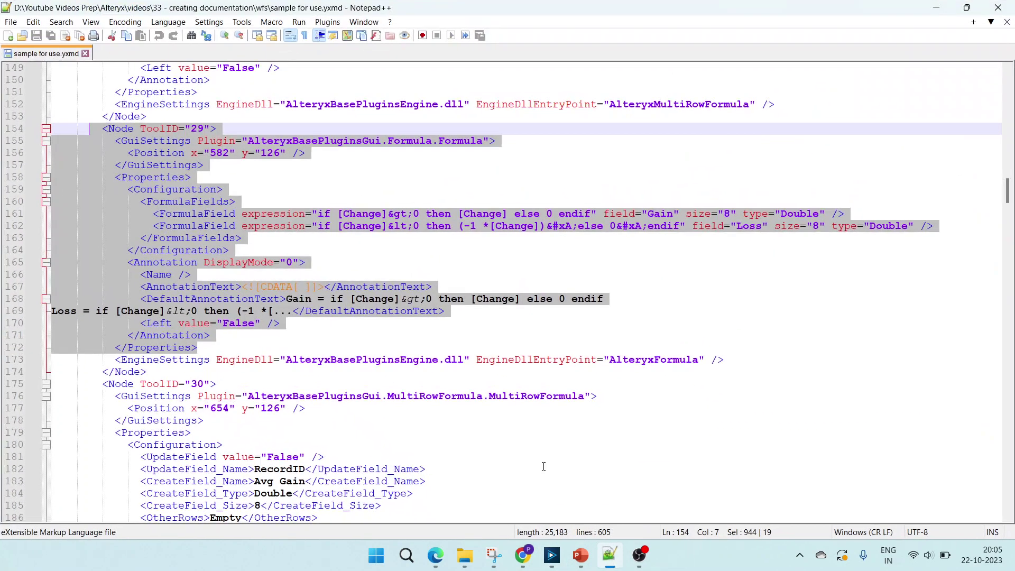
left_click(148, 141)
left_click_drag(216, 129, 111, 128)
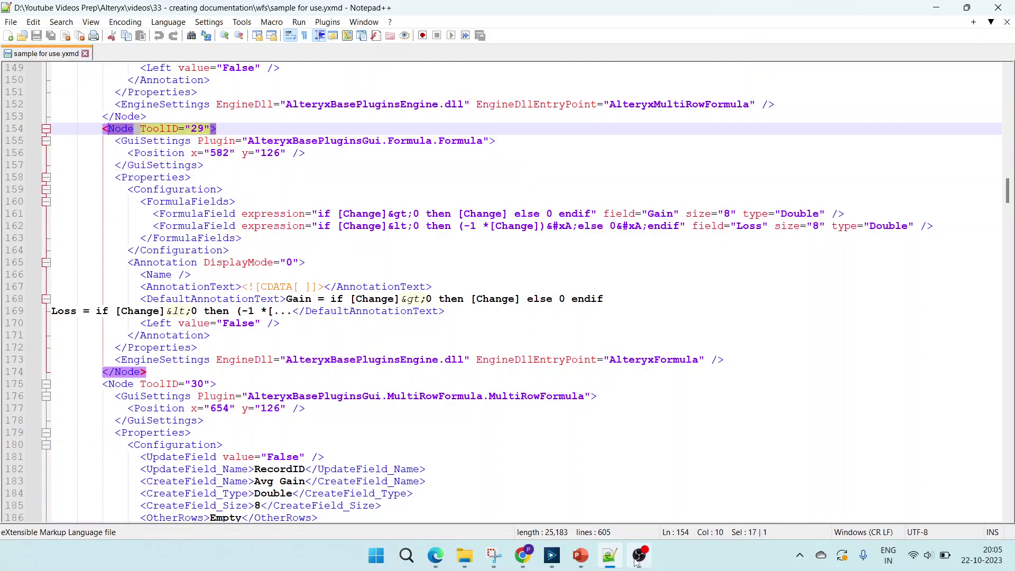
Step: Switch back to Alteryx Designer and compare the <Nodes> and t values for the ToolID 1 and ToolID 2 records in the Formula output
left_click(552, 555)
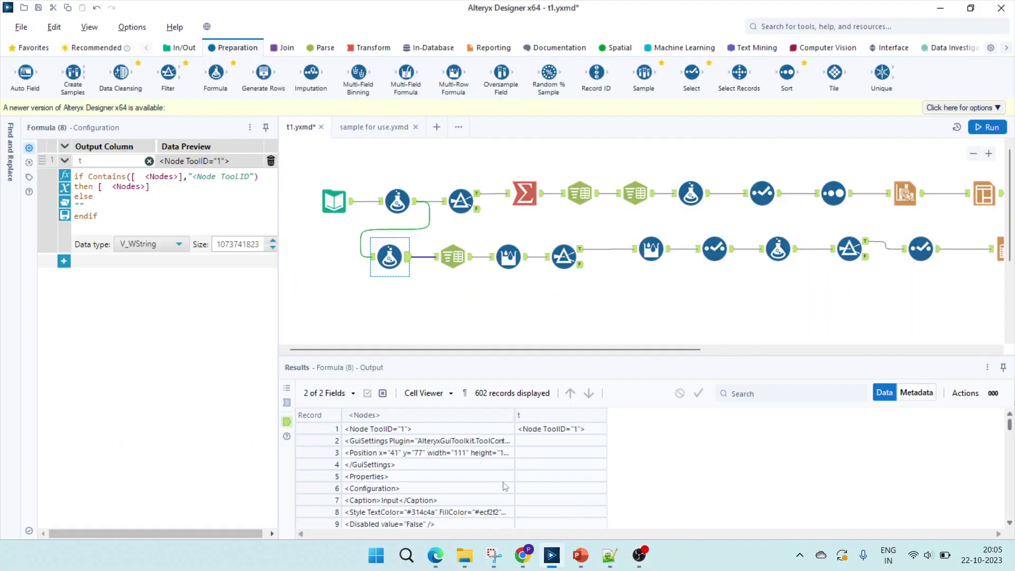
left_click(582, 465)
left_click(534, 430)
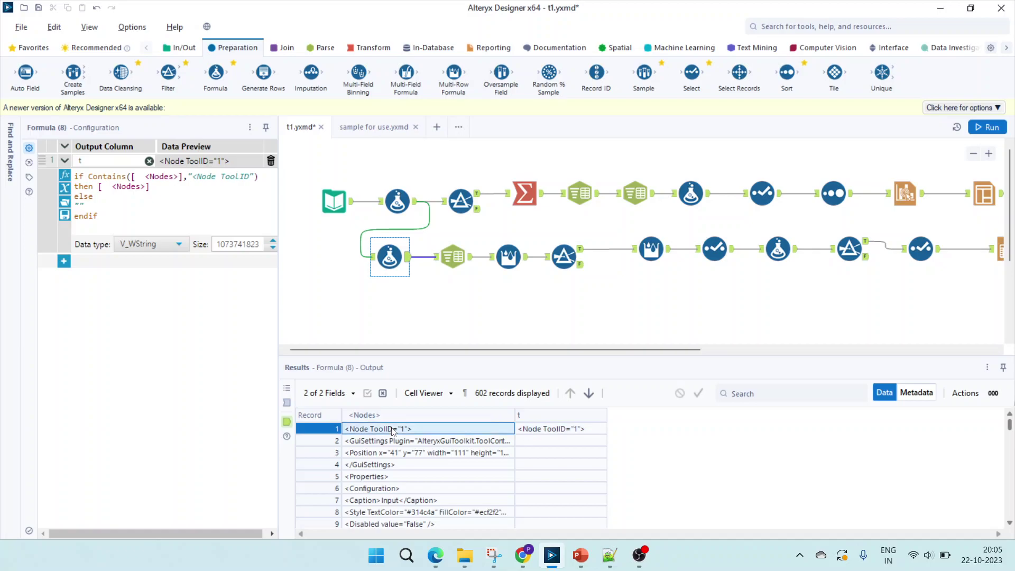
scroll(408, 476, "down", 2)
scroll(408, 483, "down", 2)
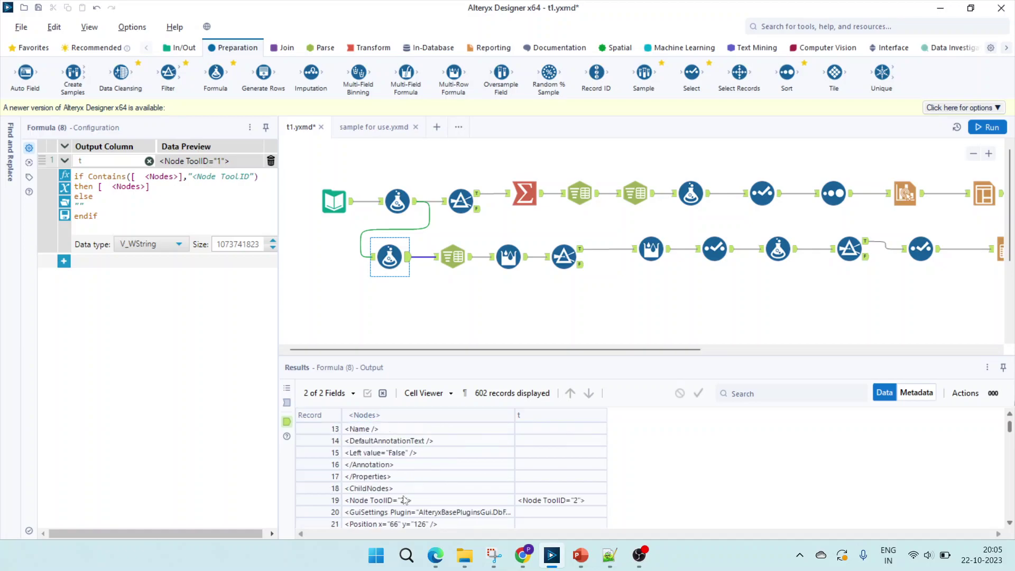
left_click(405, 500)
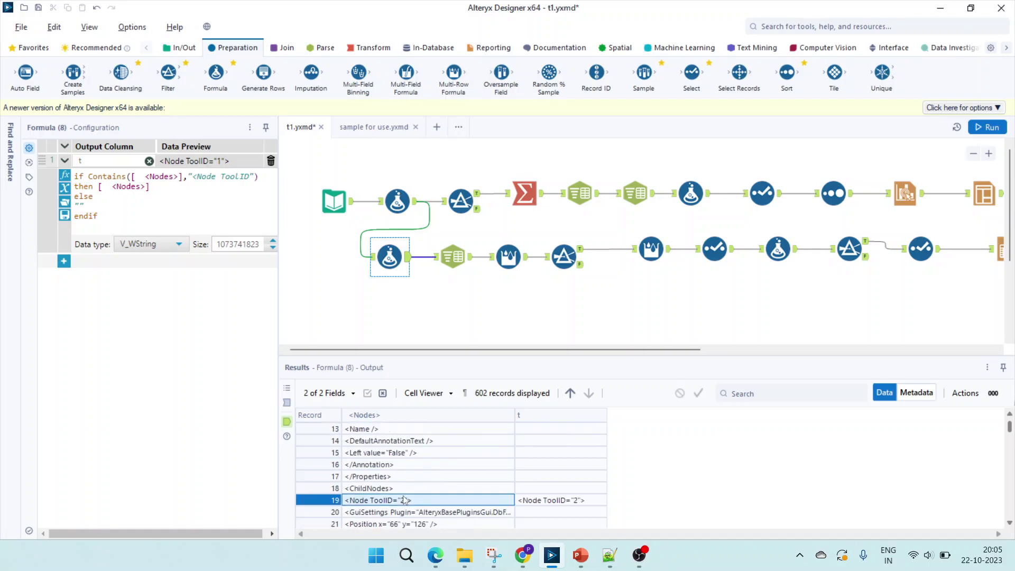
left_click(539, 489)
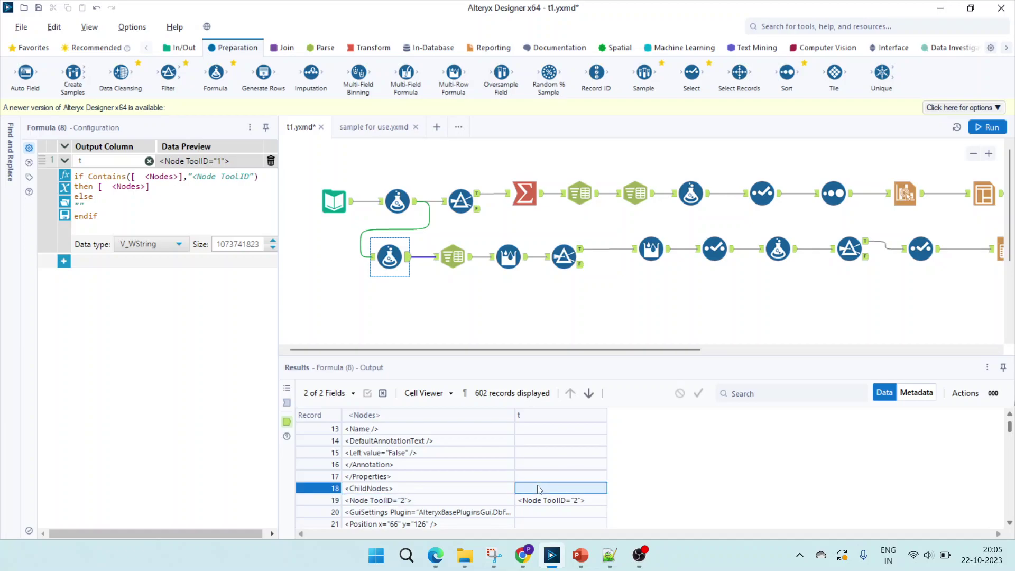
left_click(548, 501)
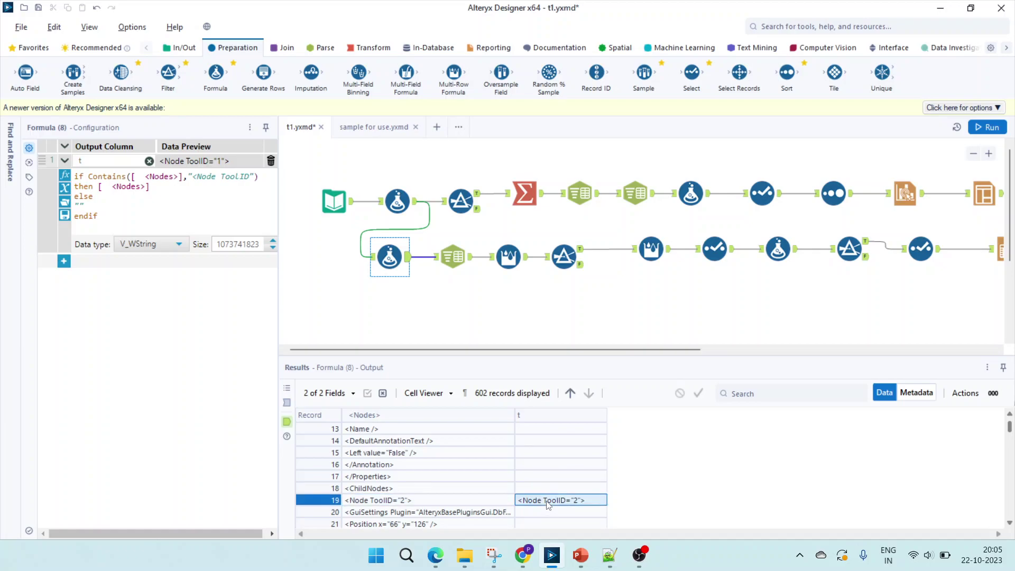
scroll(548, 504, "down", 6)
scroll(549, 504, "up", 10)
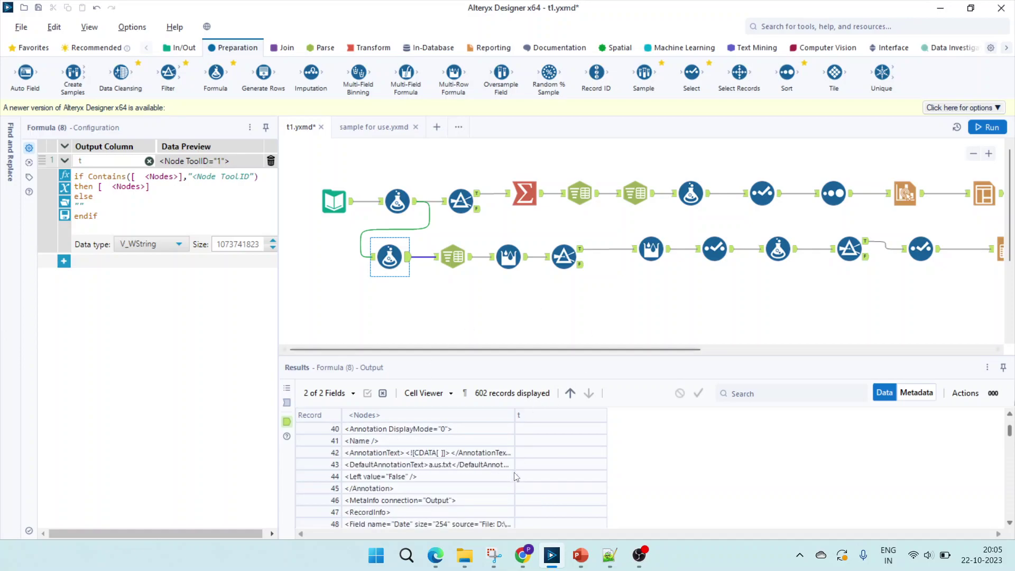
left_click(553, 431)
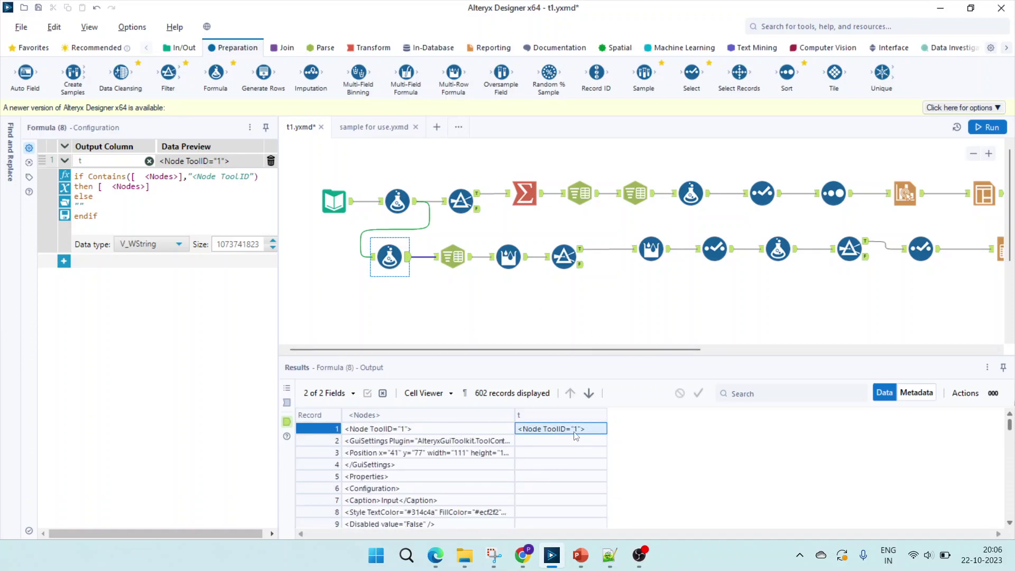
Step: Inspect the Text To Columns tool that splits t into 3 columns on the quote delimiter, and review the resulting t2 values
left_click(446, 264, "ctrl")
left_click(445, 264)
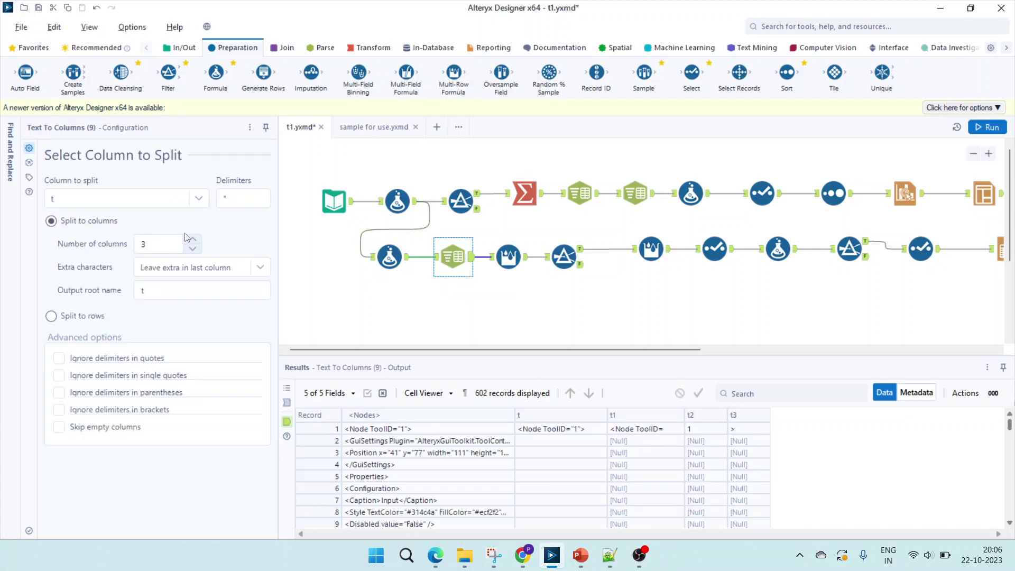
left_click(226, 199)
left_click(699, 429)
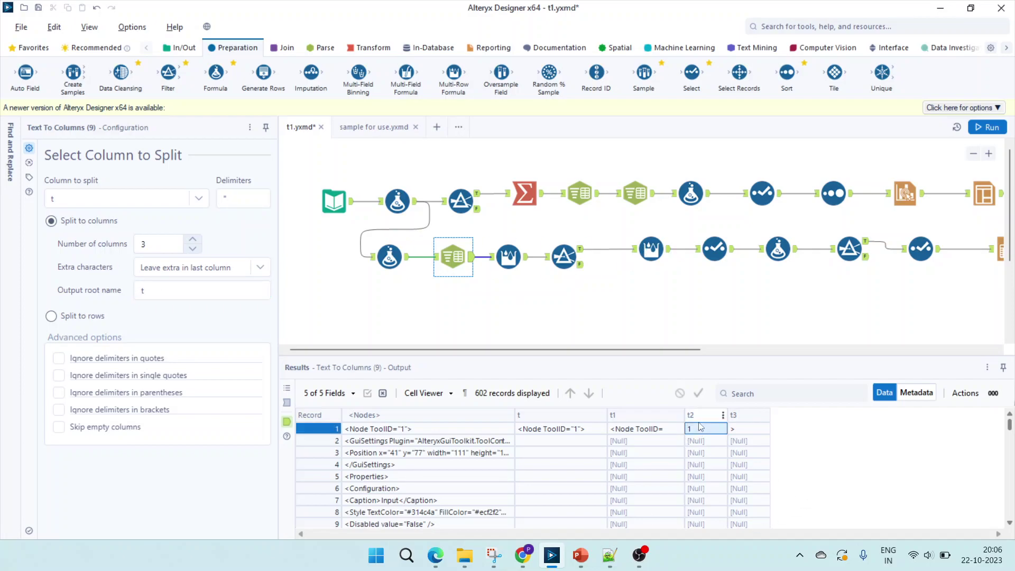
left_click(696, 463)
scroll(696, 458, "down", 9)
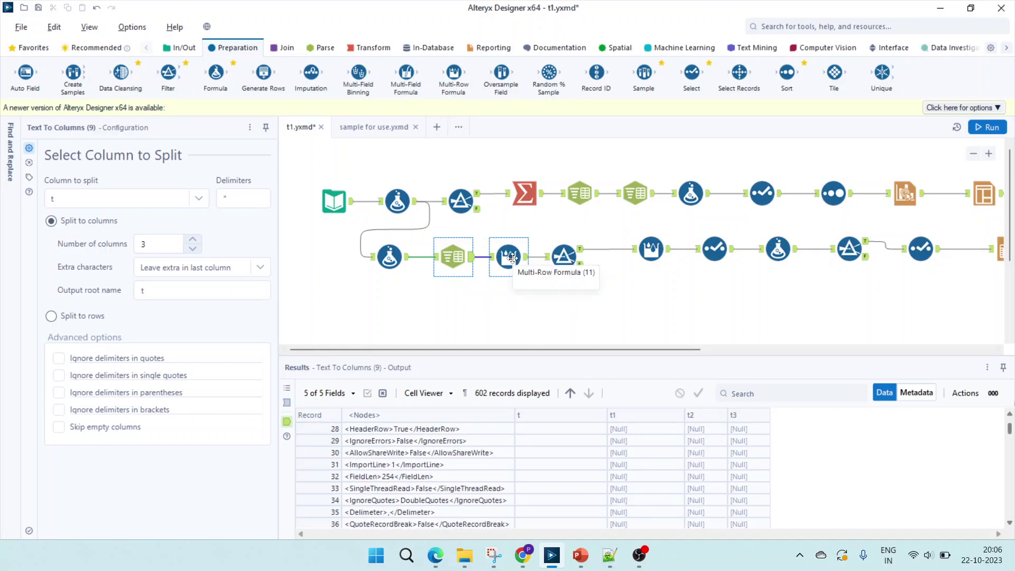
scroll(683, 434, "up", 9)
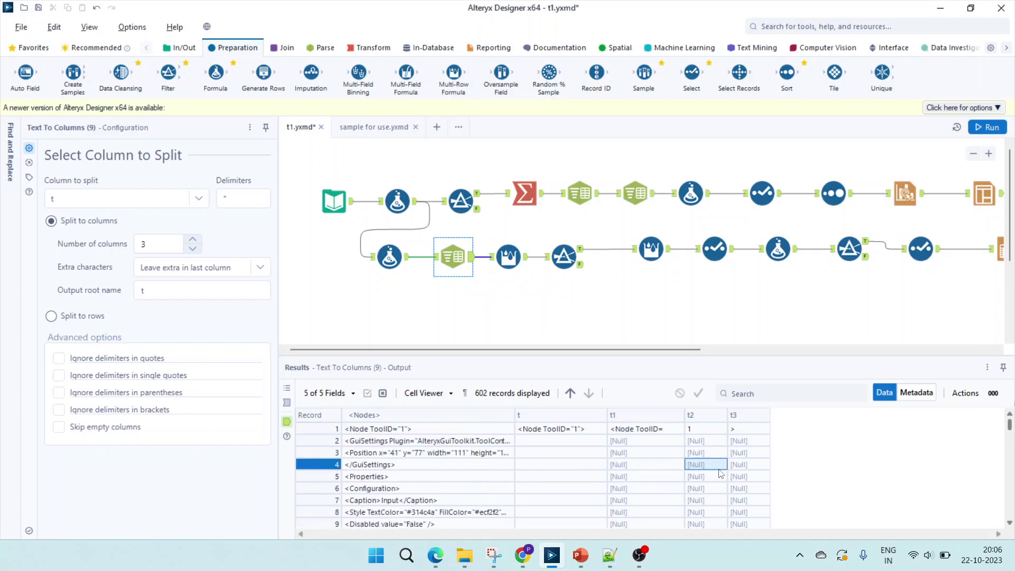
Step: Inspect the Multi-Row Formula tool that creates flag, then switch to Notepad++ and highlight the section from <Connections> towards the file's end
left_click(508, 256)
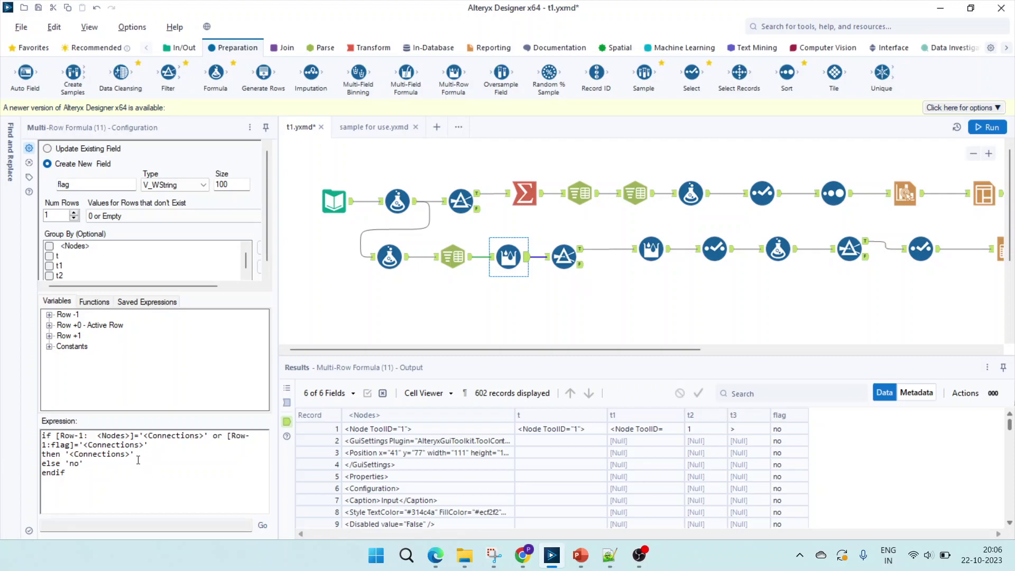
left_click(609, 555)
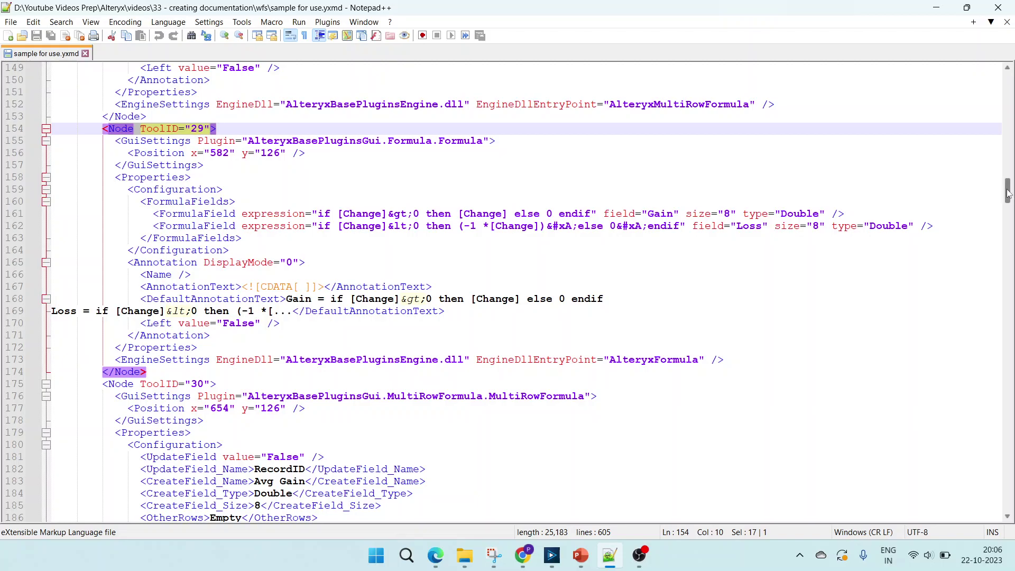
left_click_drag(1007, 192, 1007, 415)
left_click_drag(64, 360, 345, 505)
scroll(234, 410, "up", 20)
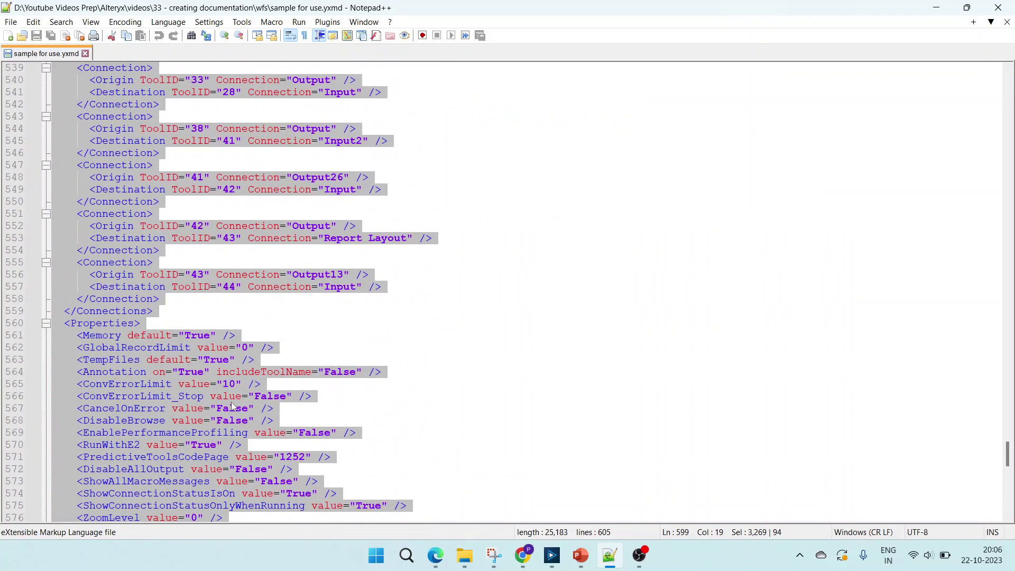
scroll(83, 306, "up", 4)
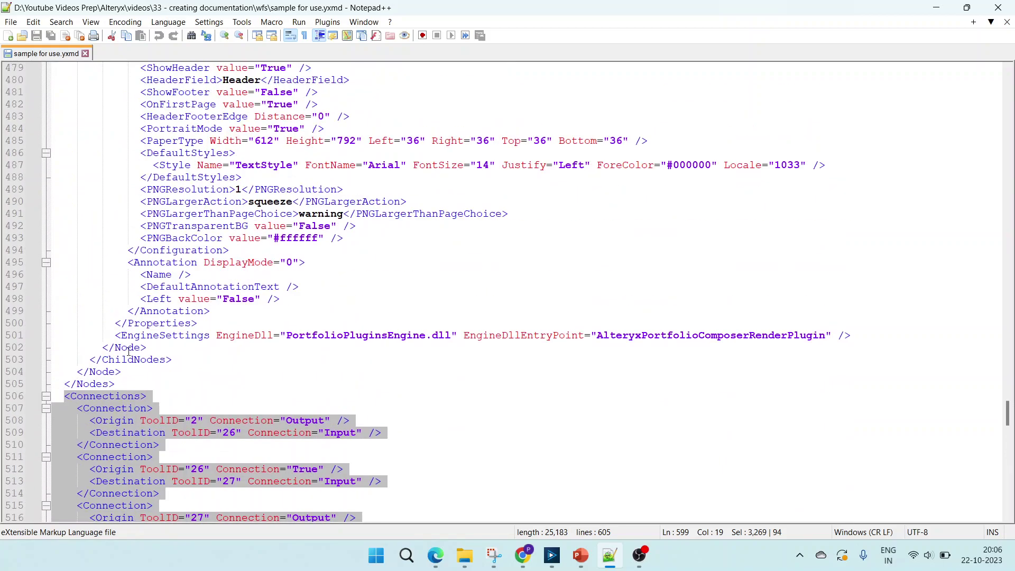
Step: Compare the end of the <Nodes> section with the start of the <Connections> section by highlighting each block in turn
left_click_drag(117, 384, 57, 140)
scroll(129, 380, "down", 3)
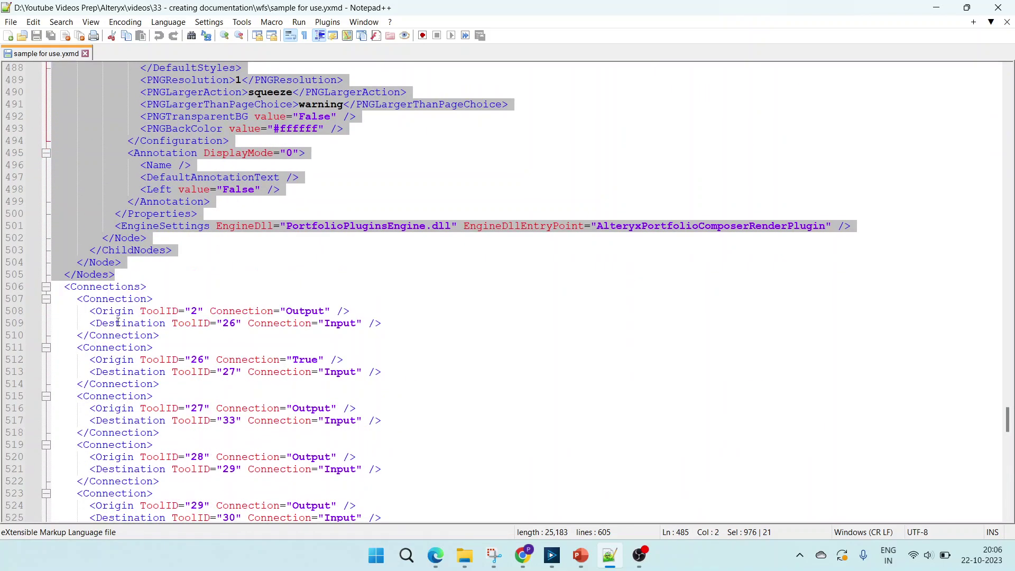
left_click(117, 323)
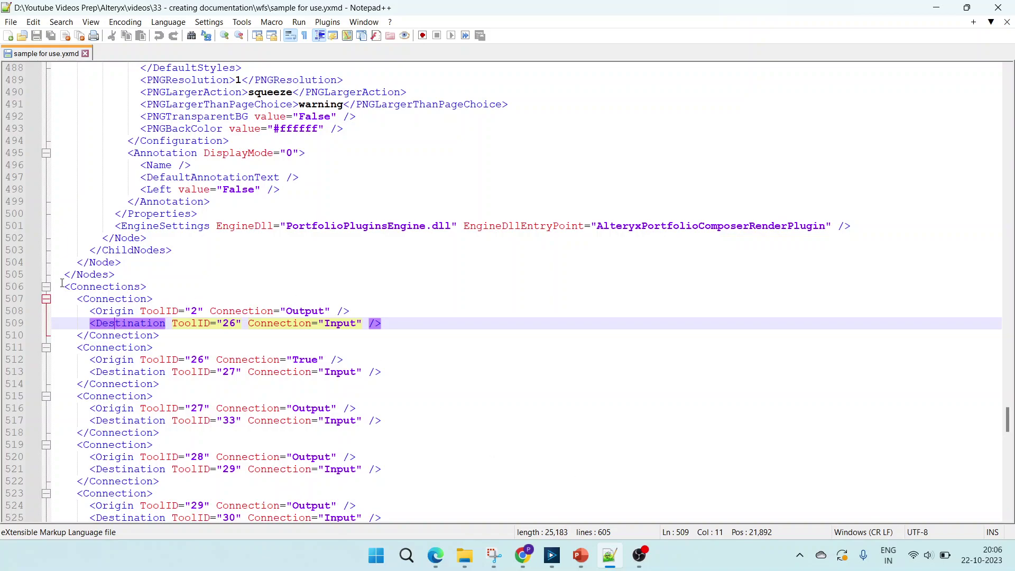
left_click_drag(63, 284, 435, 537)
Step: Switch back to Alteryx Designer and find where the flag value changes around the <Connections> record in the Multi-Row Formula output
left_click(552, 555)
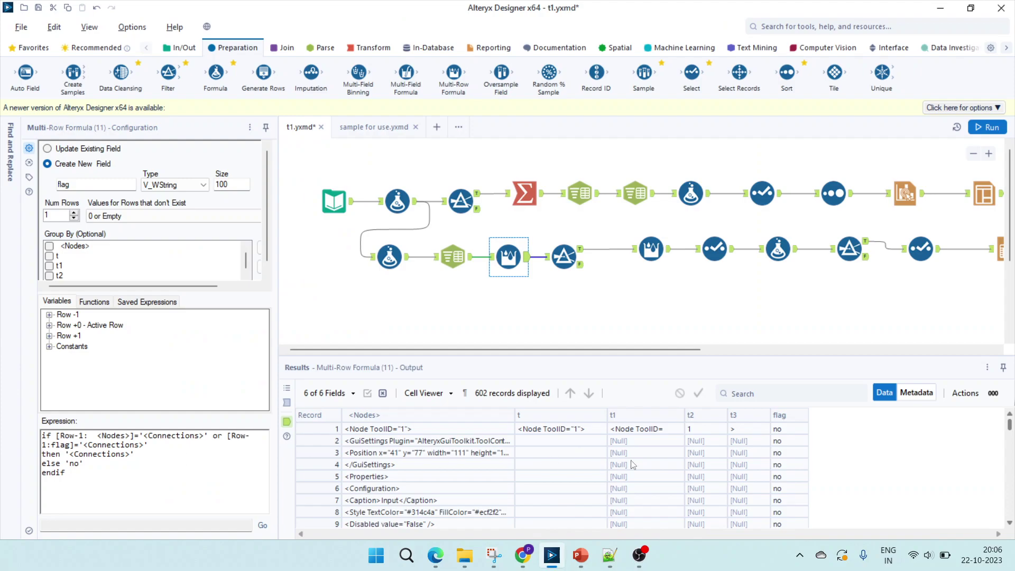
left_click(776, 488)
scroll(778, 489, "down", 10)
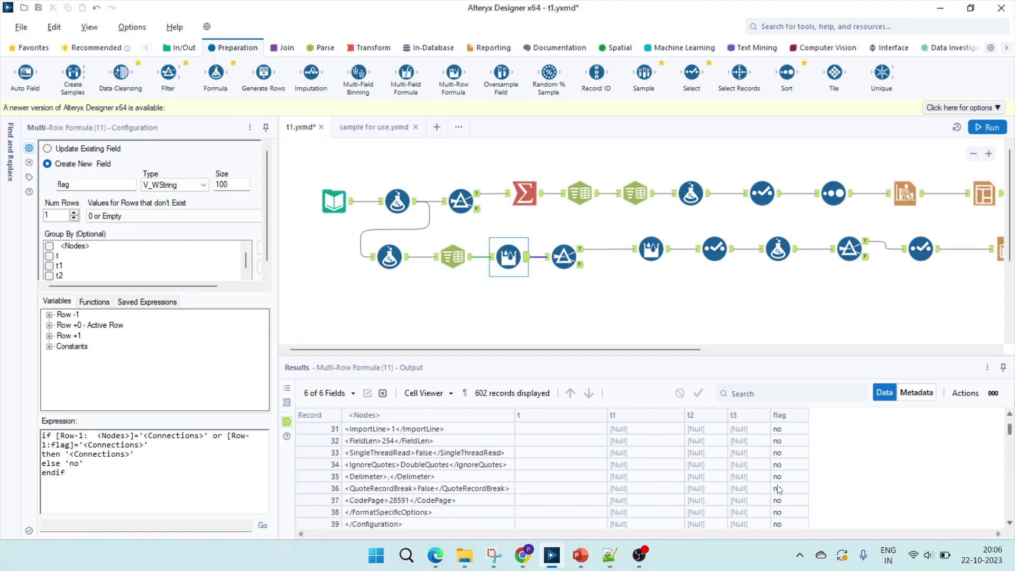
scroll(778, 492, "down", 20)
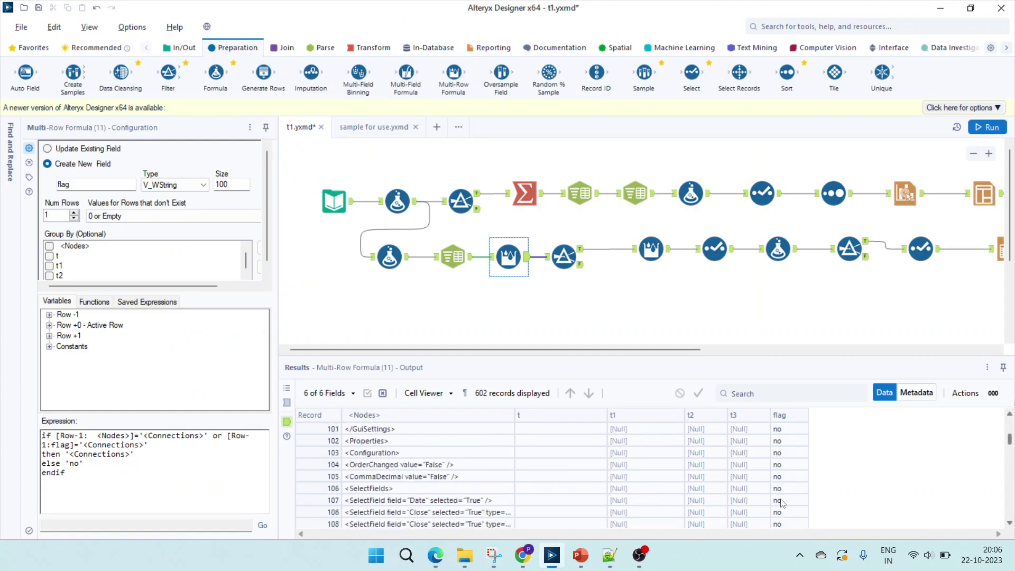
scroll(781, 502, "down", 20)
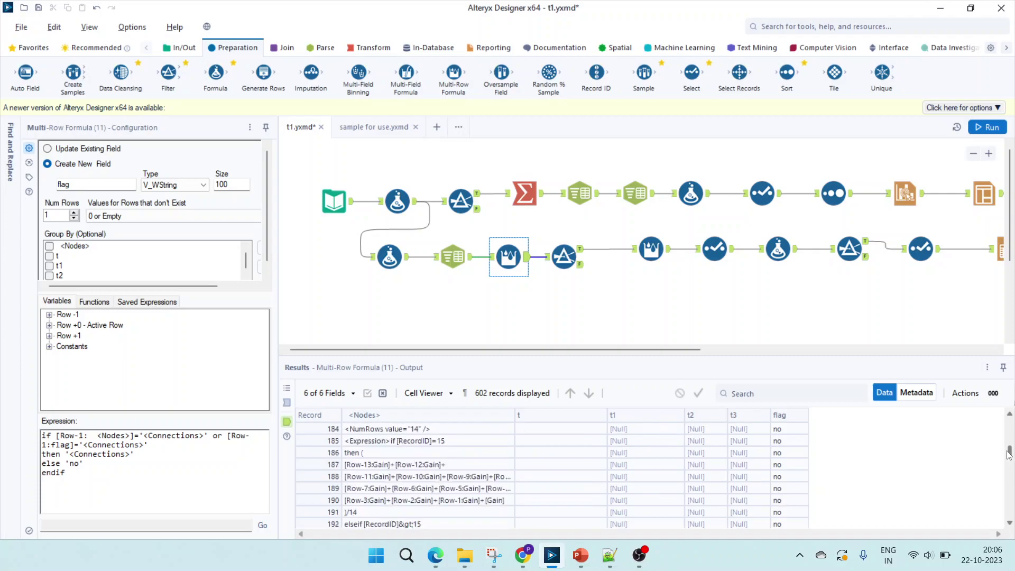
left_click_drag(1008, 455, 1008, 506)
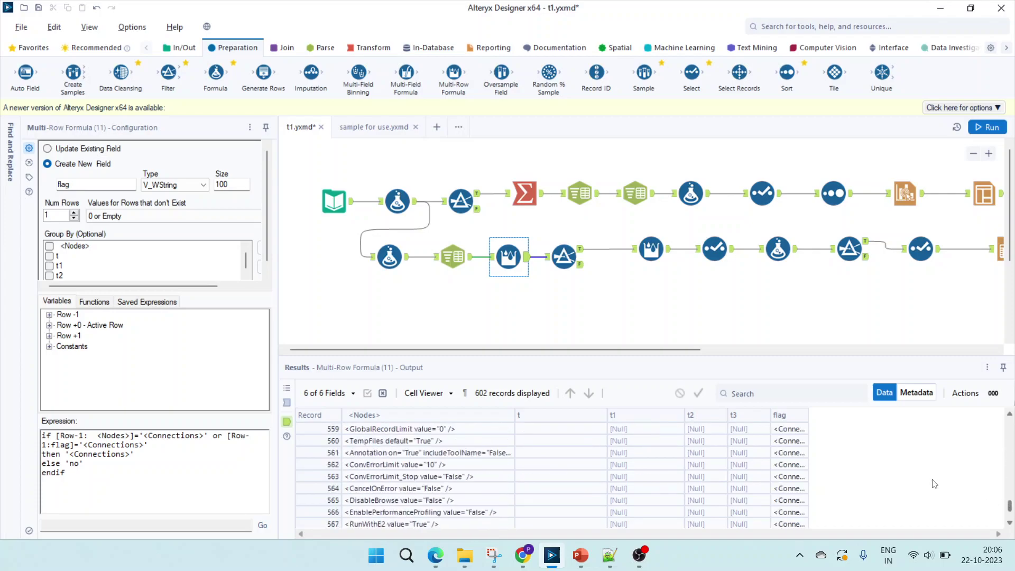
scroll(784, 476, "up", 20)
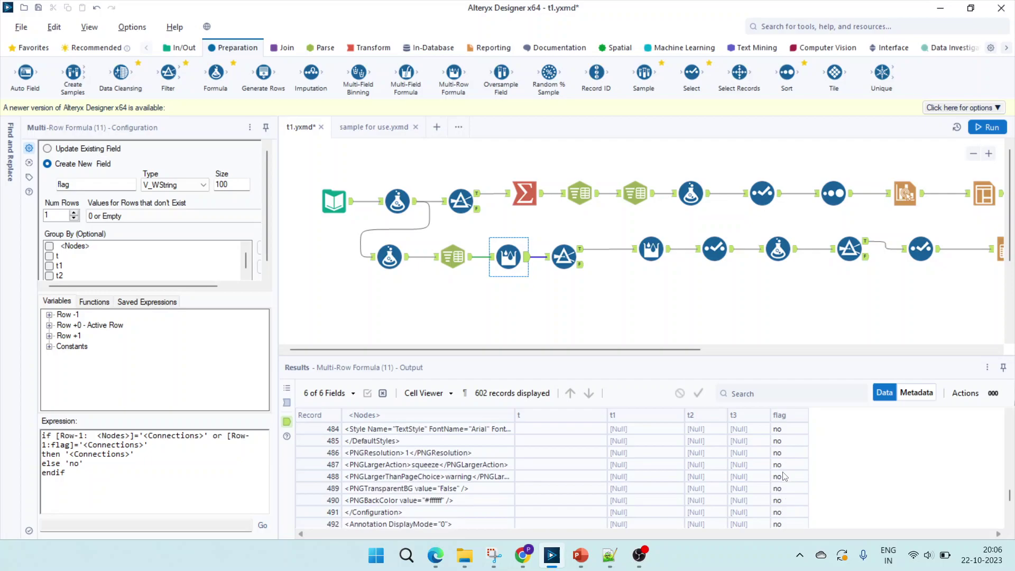
scroll(784, 476, "down", 5)
left_click(783, 500)
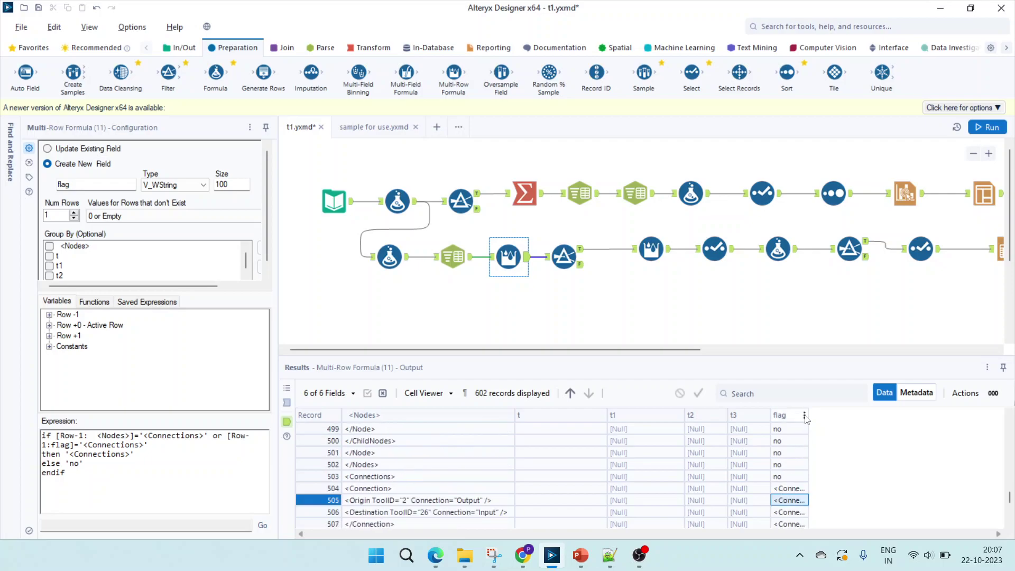
Step: Match the expression's [Row-1: <Nodes>]='<Connections>' condition and then-value to the <Connections> and <Connection> records, widening the flag column
double_click(203, 435)
left_click_drag(149, 437, 145, 433)
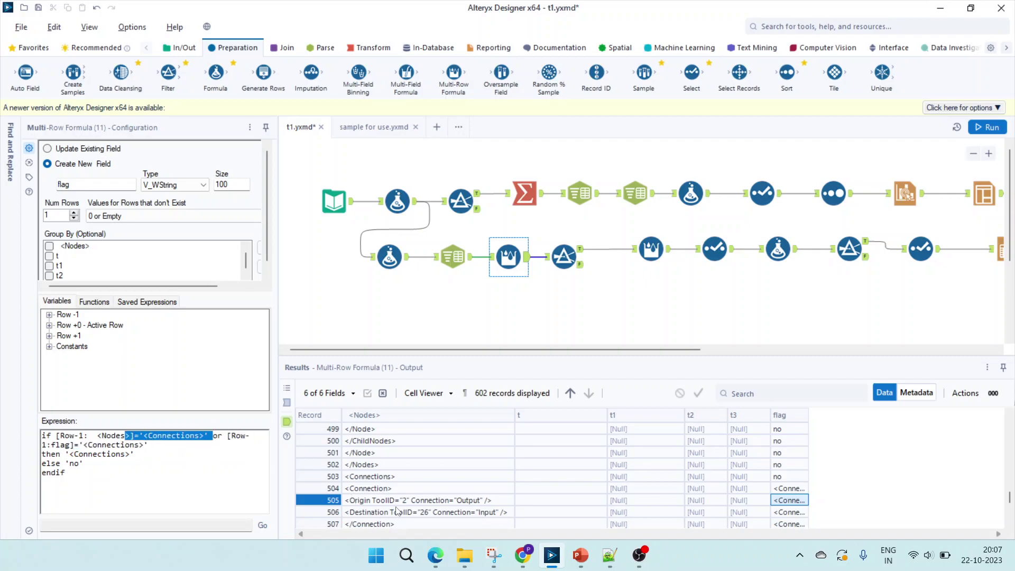
left_click(391, 489)
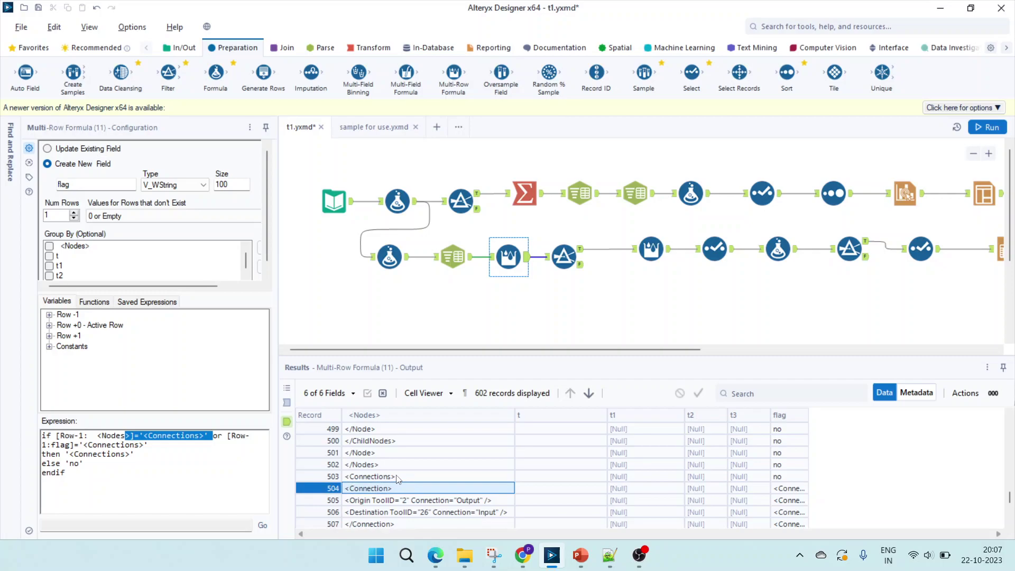
left_click(391, 491)
left_click(391, 478)
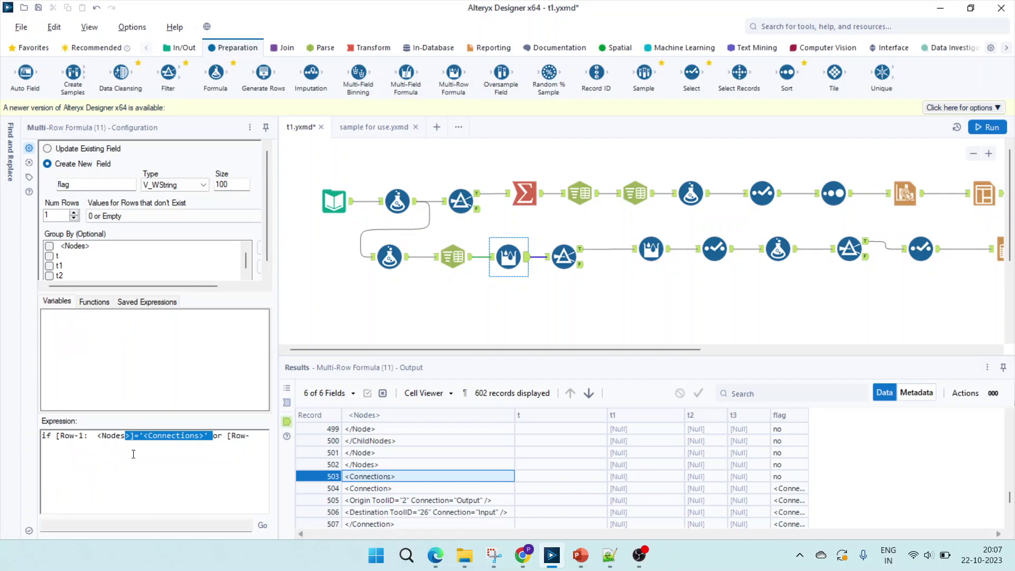
left_click_drag(134, 454, 51, 454)
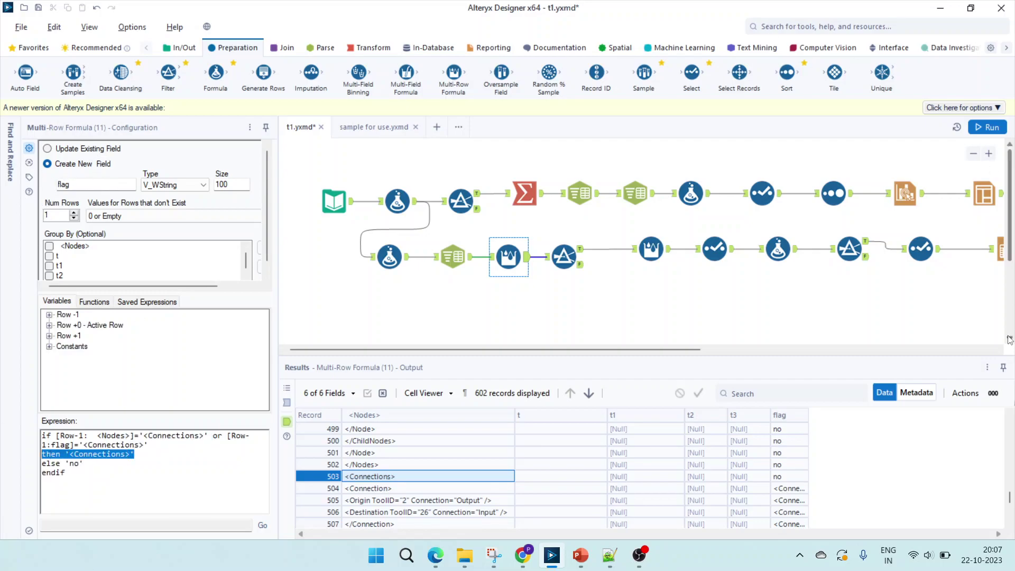
left_click(787, 488)
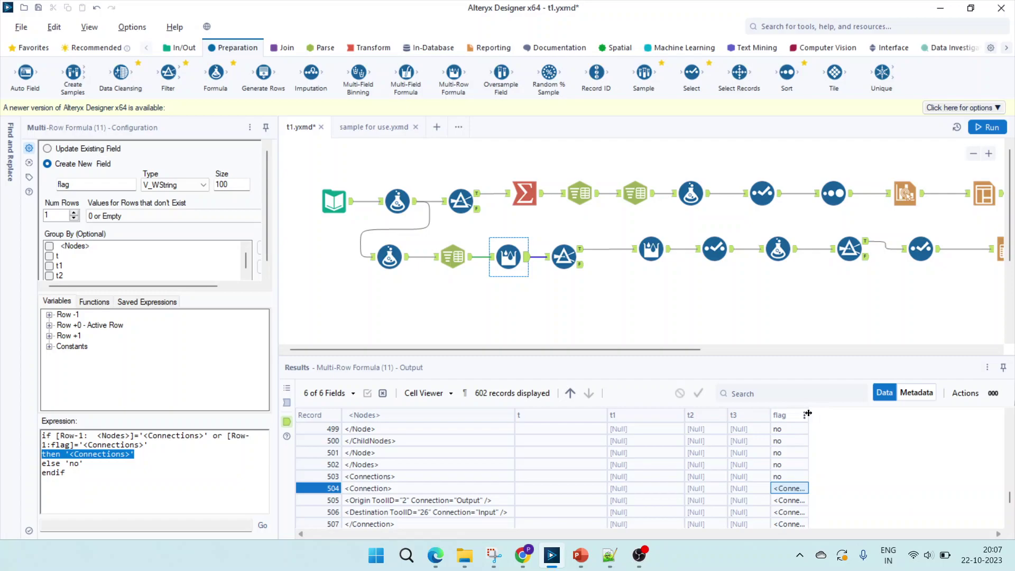
left_click_drag(808, 412, 866, 418)
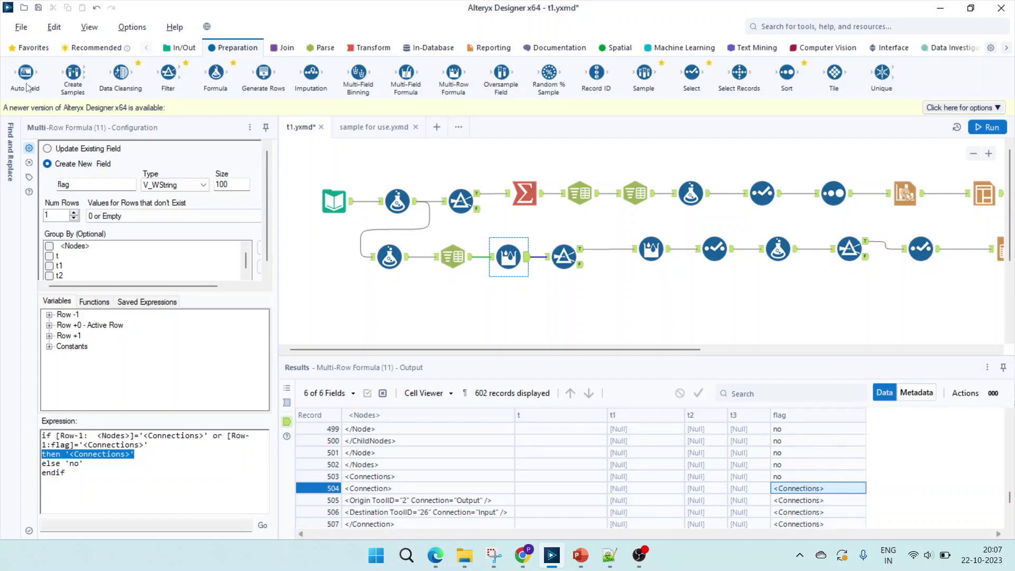
Step: Examine how the [Row-1:flag] condition carries the flag down through records 504 to 506, widening the flag column to read its values
left_click(213, 435)
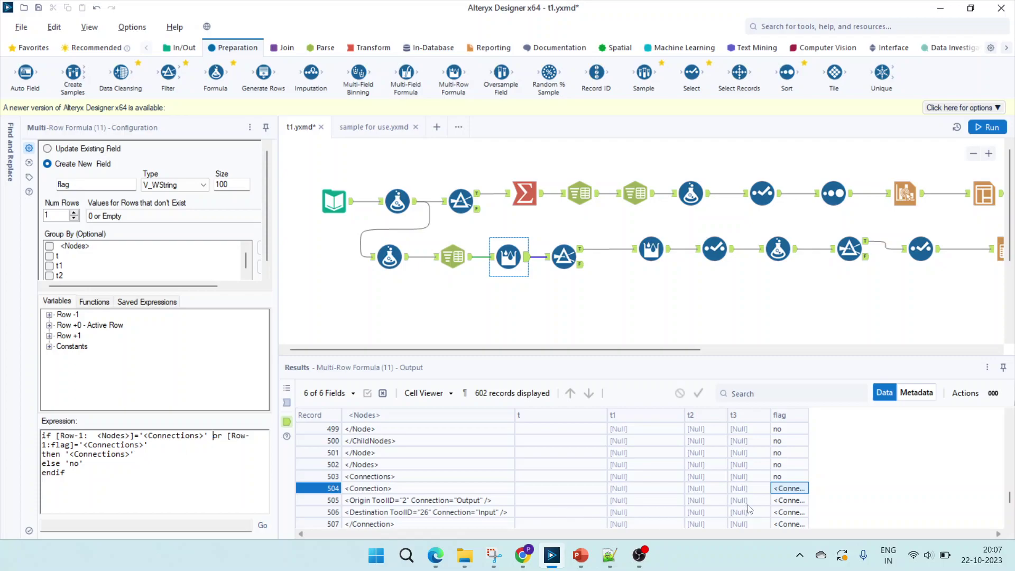
left_click(783, 499)
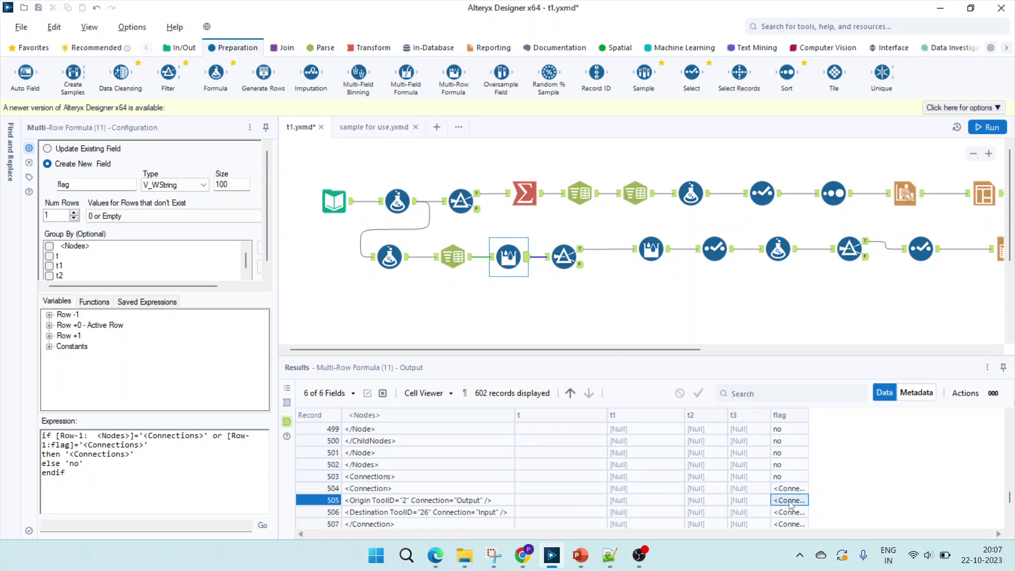
left_click(776, 491)
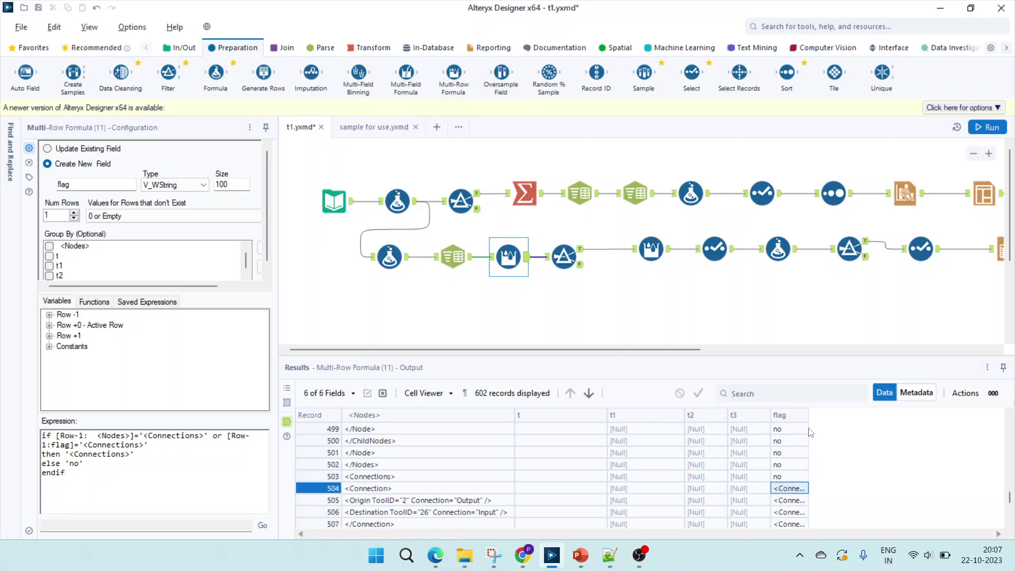
left_click_drag(809, 415, 826, 413)
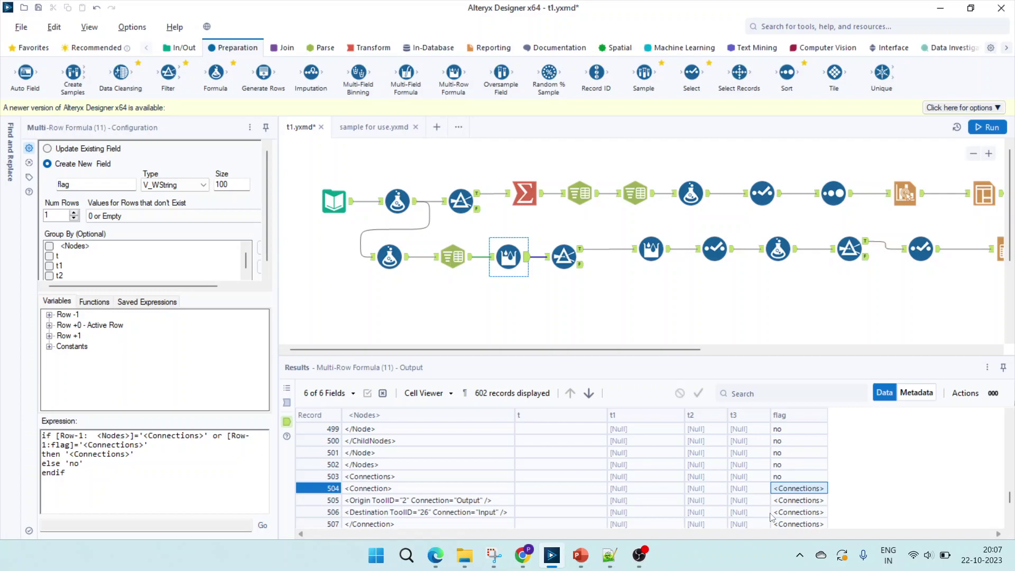
left_click(797, 500)
left_click(794, 513)
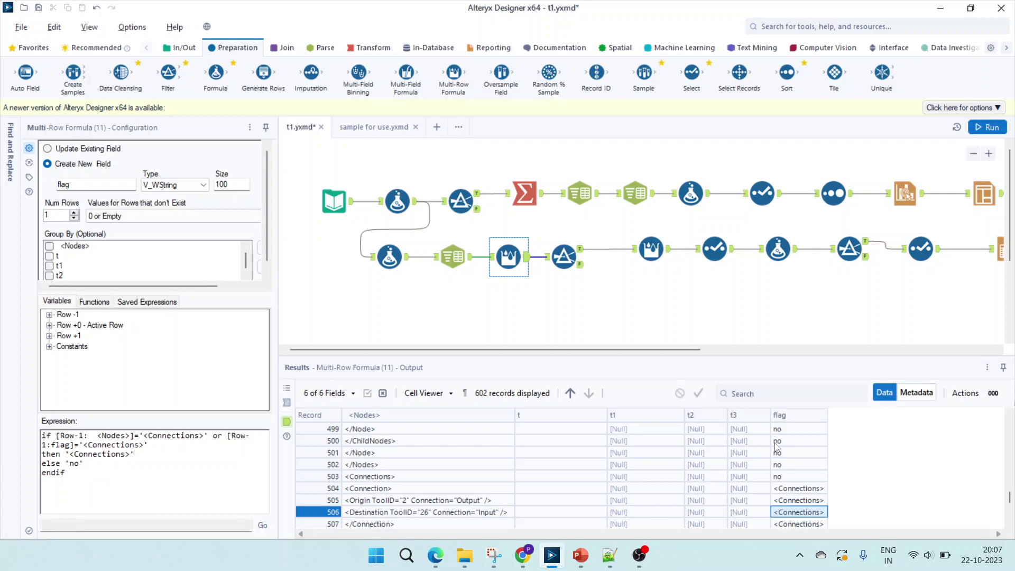
Step: Review the flag values above the <Connections> record, and inspect the Filter tool that keeps records where flag equals no
left_click(786, 477)
scroll(784, 478, "up", 9)
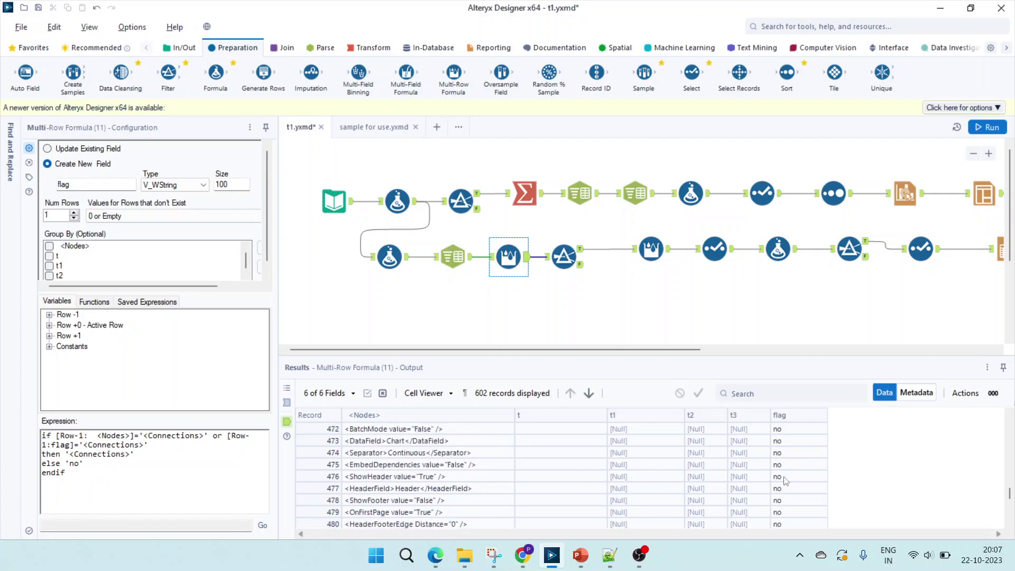
left_click(565, 259)
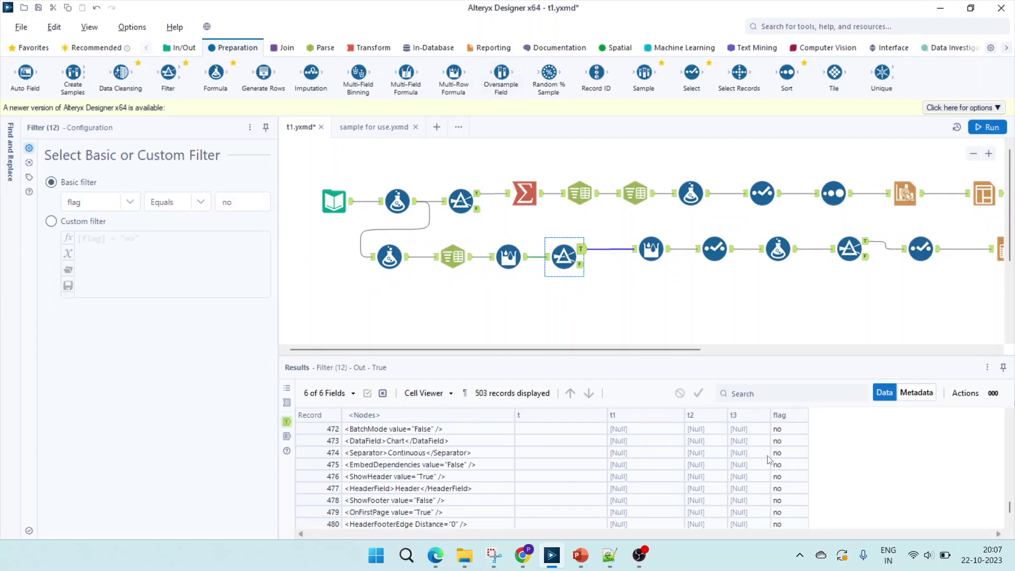
left_click(779, 477)
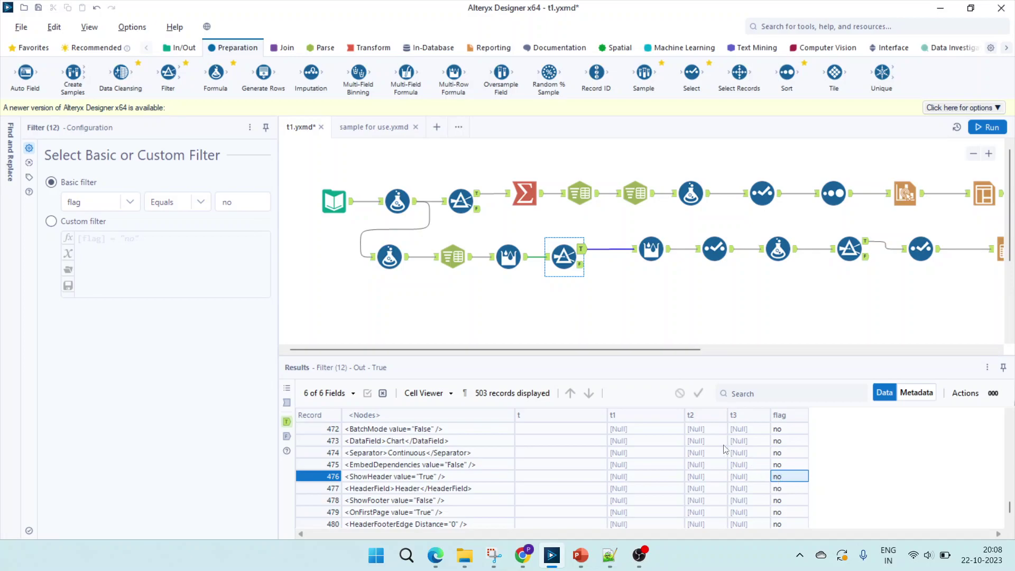
Step: Inspect the Multi-Row Formula tool that updates t2, highlighting its isnull expression and checking the t2 values in its input records
left_click(646, 255)
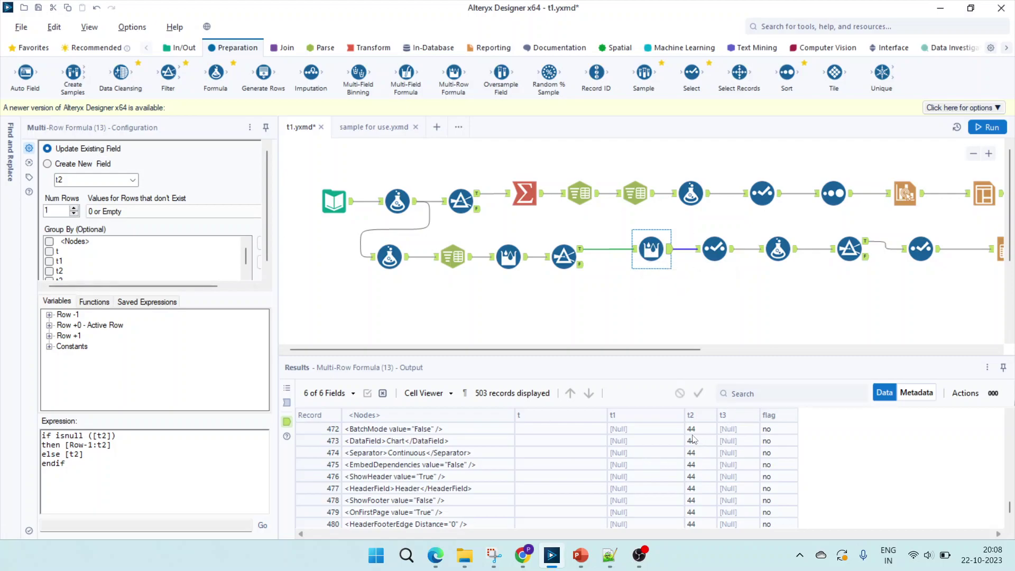
left_click(286, 402)
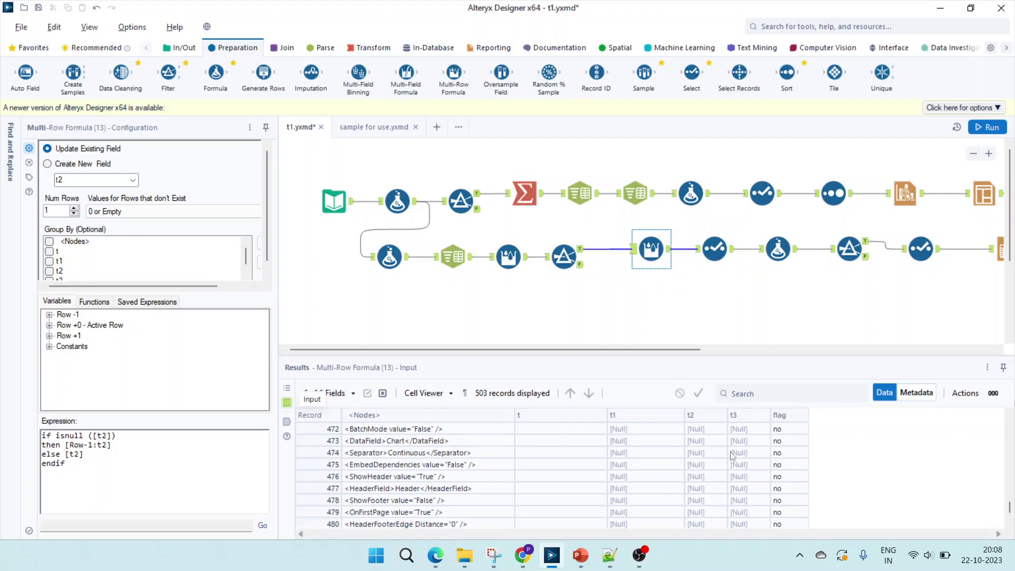
scroll(721, 453, "up", 11)
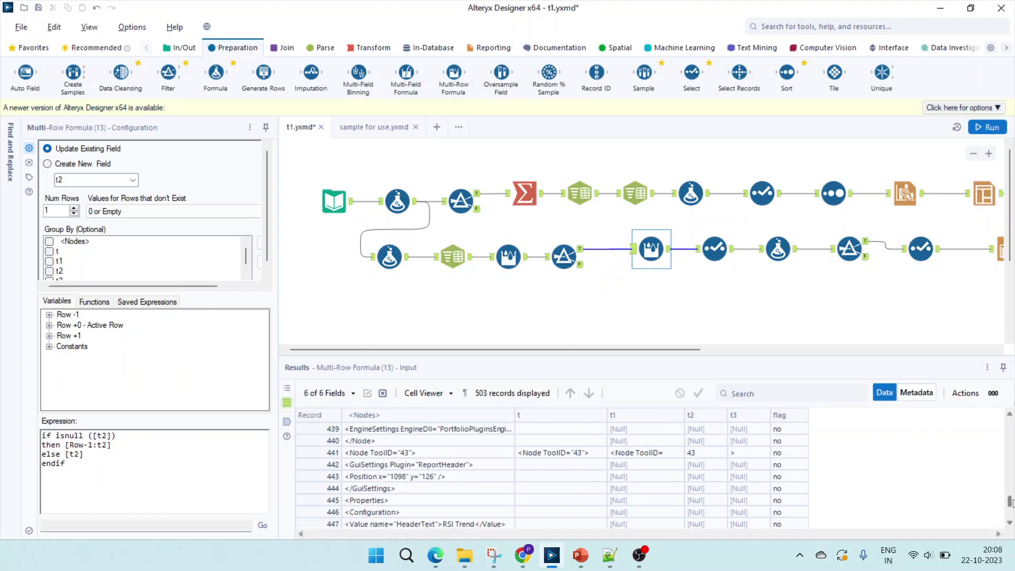
left_click_drag(1010, 502, 991, 417)
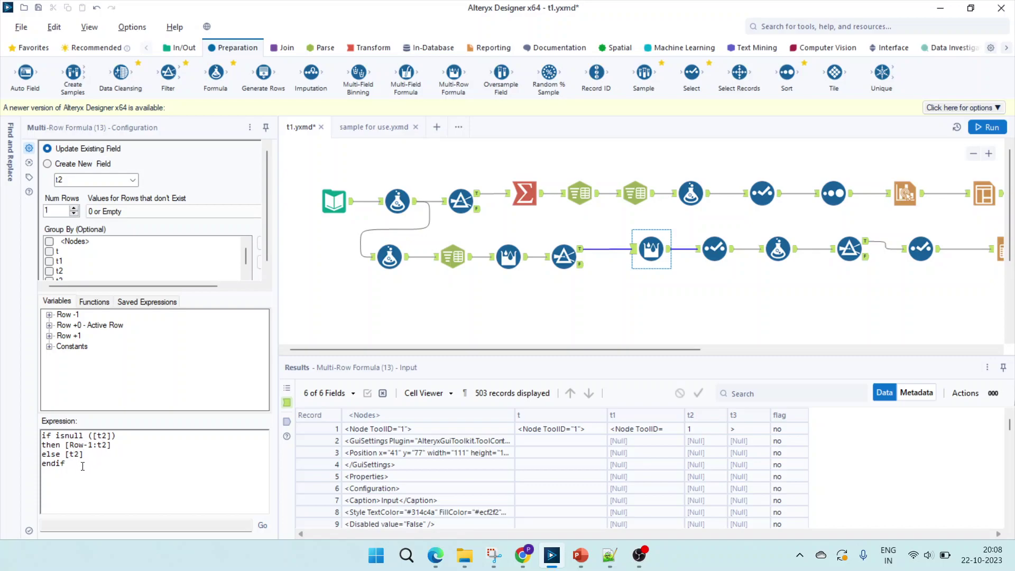
left_click_drag(82, 466, 43, 437)
left_click(705, 453)
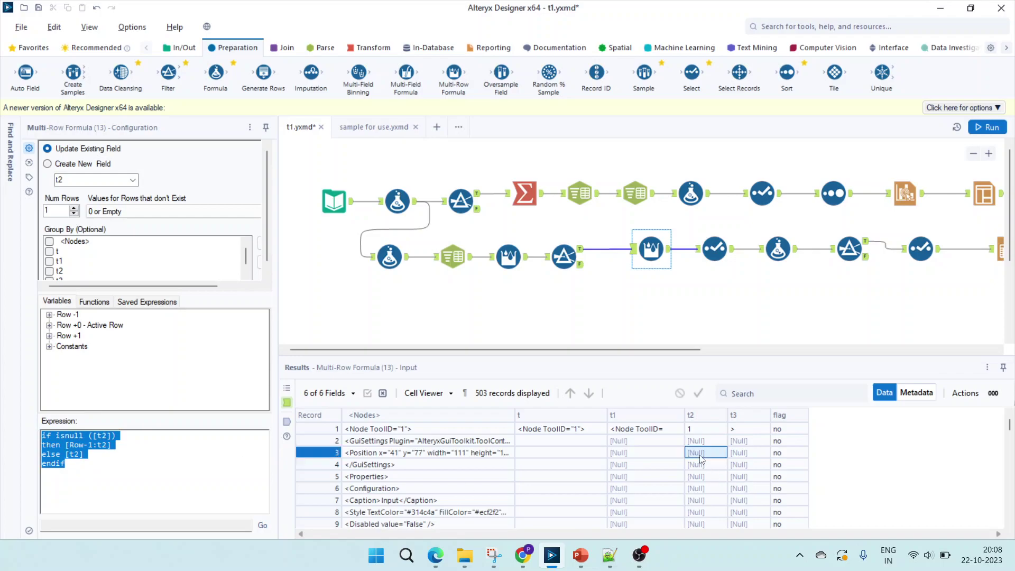
Step: Review the filled-down t2 values in the Multi-Row Formula output for the ToolID 1 and ToolID 2 records
left_click(286, 423)
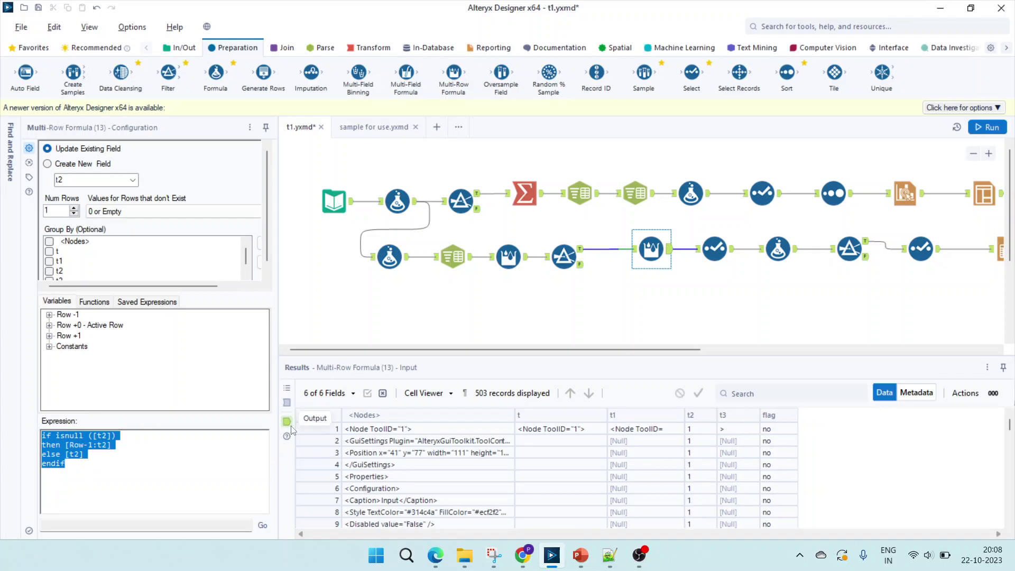
left_click(697, 442)
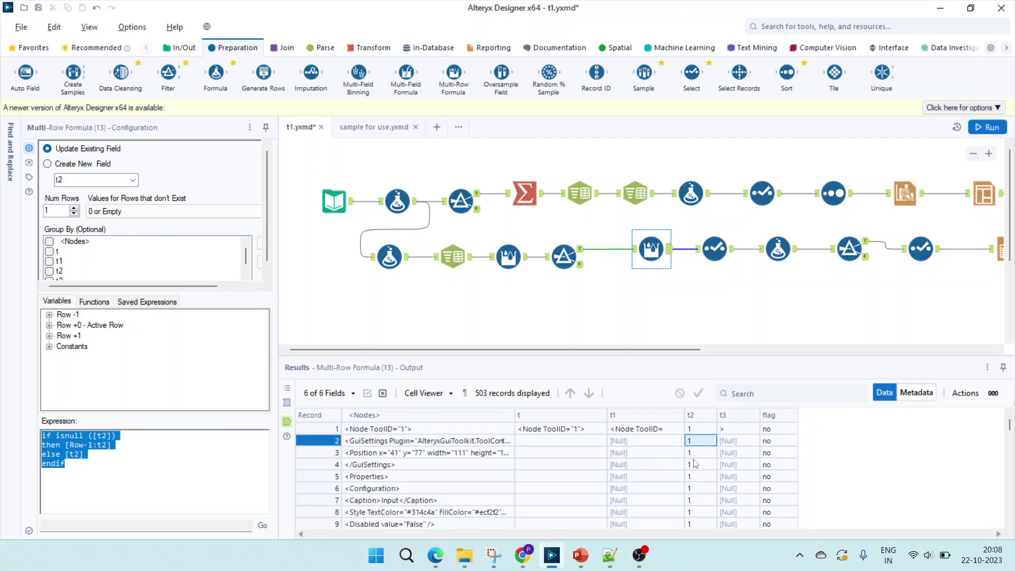
scroll(692, 476, "down", 7)
left_click(690, 478)
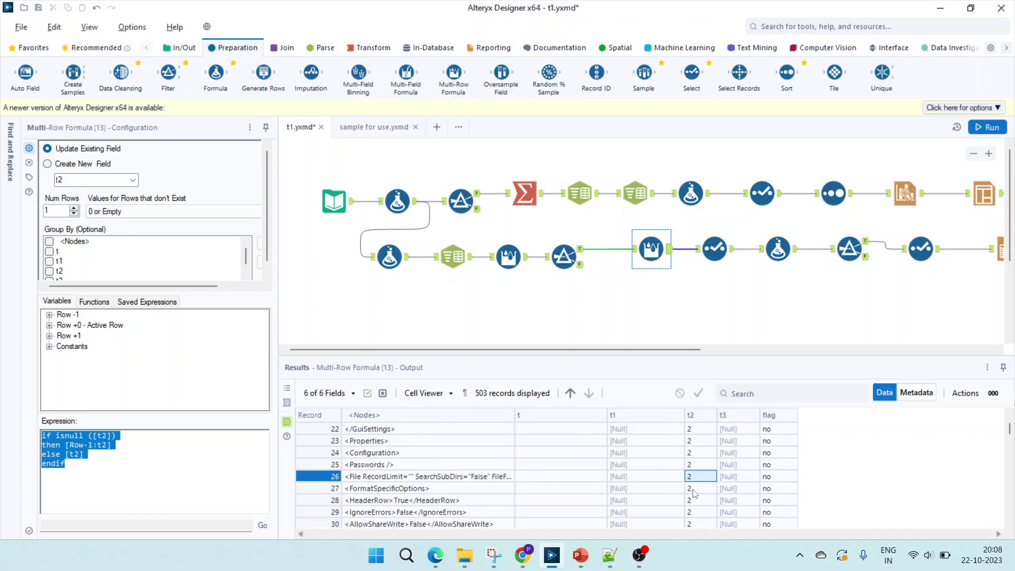
Step: Finish checking the t2 values in the Multi-Row Formula output, and inspect the Select tool that keeps the <Nodes> and t2 fields
scroll(693, 486, "down", 8)
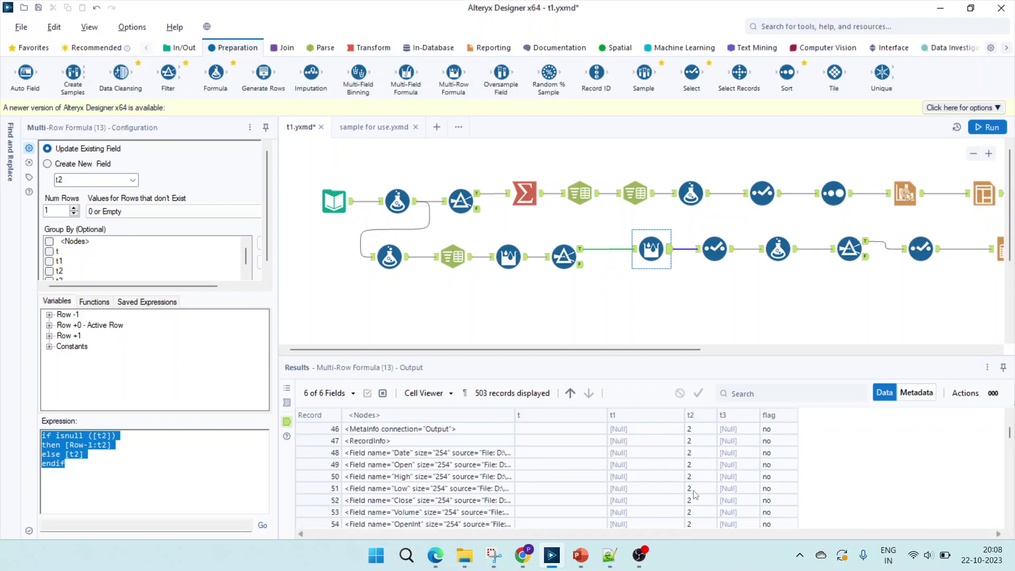
scroll(694, 494, "up", 15)
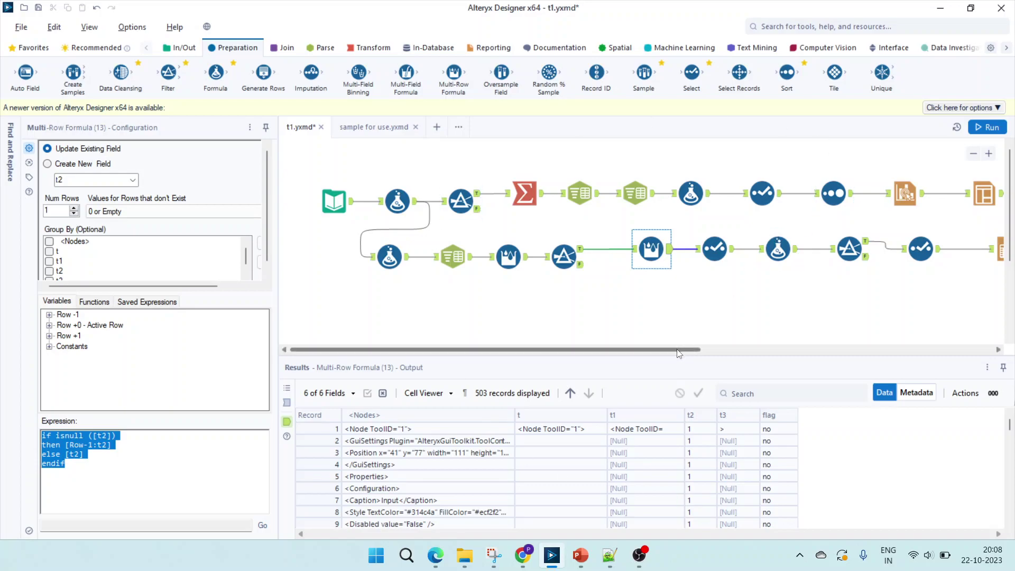
left_click_drag(686, 349, 790, 350)
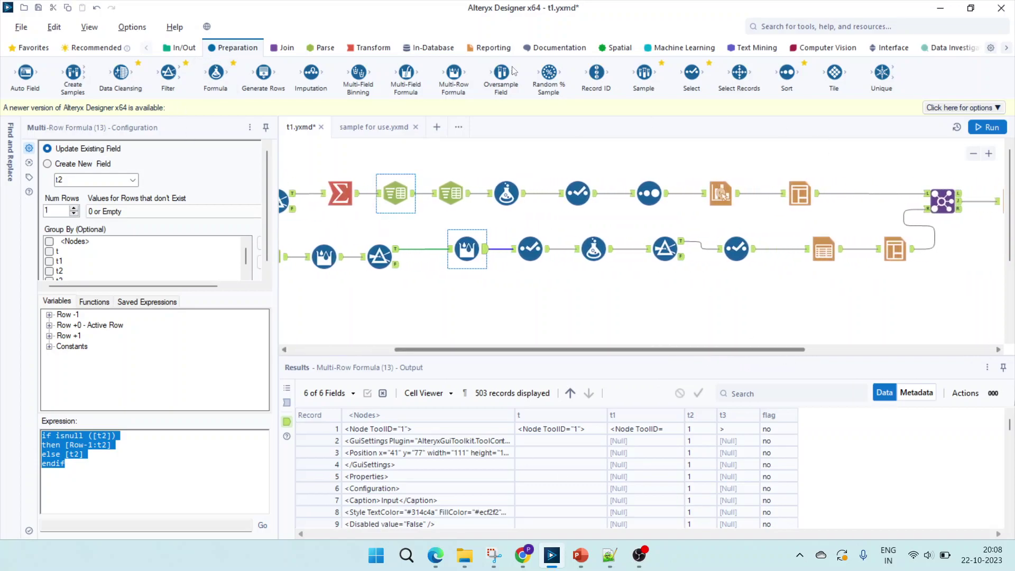
left_click(521, 257, "ctrl")
left_click(522, 256)
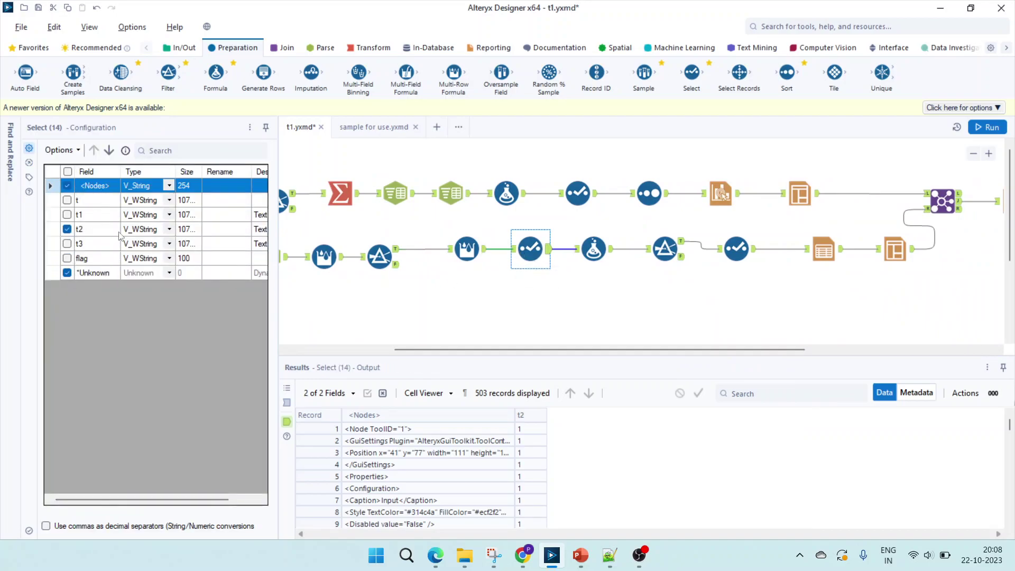
Step: Inspect the Formula tool's "FormulaField expression" condition, and switch to Notepad++ to find the FormulaField lines under ToolID 29 in sample for use.yxmd
left_click(595, 250)
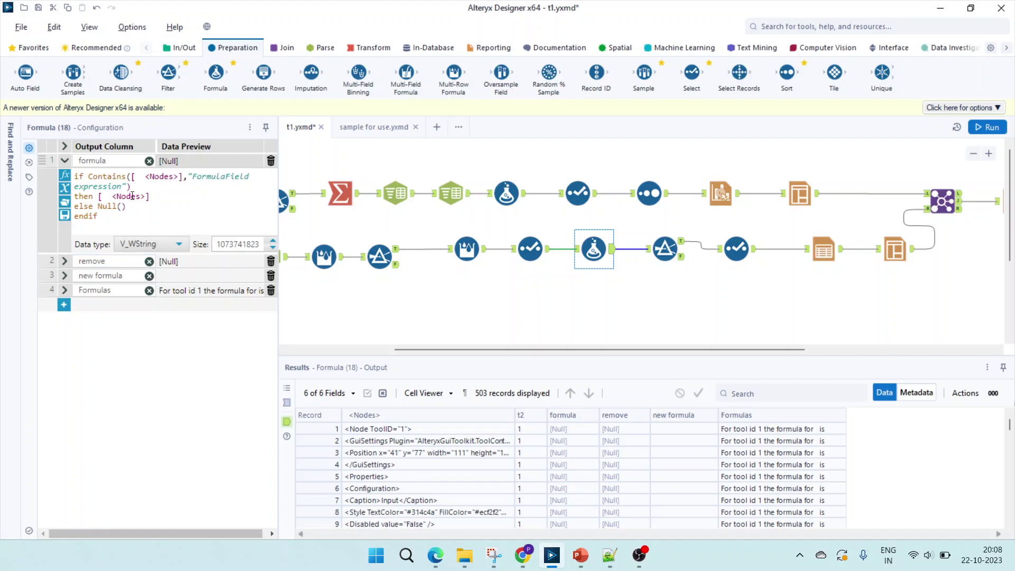
left_click(609, 555)
scroll(333, 332, "up", 11)
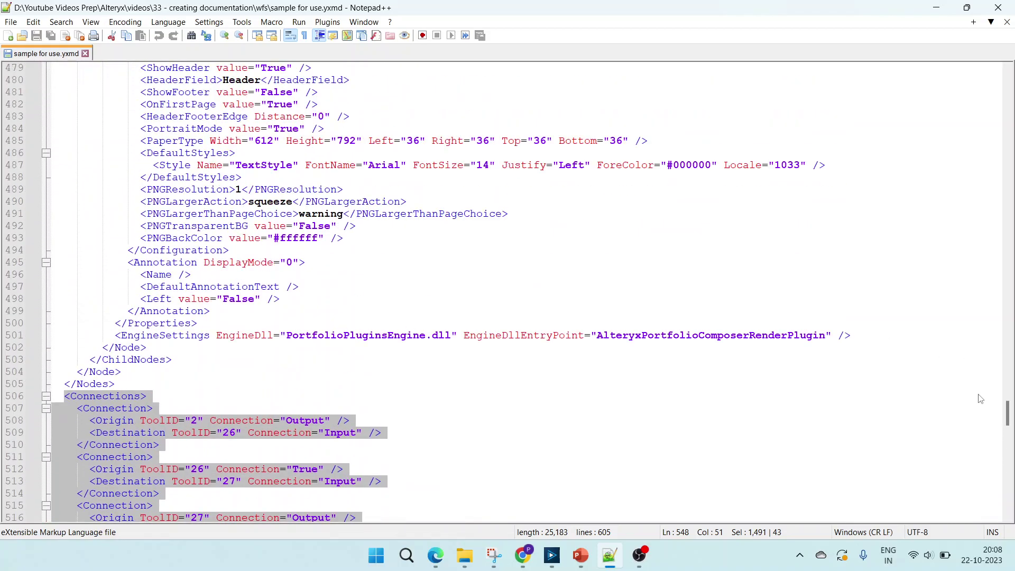
left_click_drag(1006, 415, 980, 187)
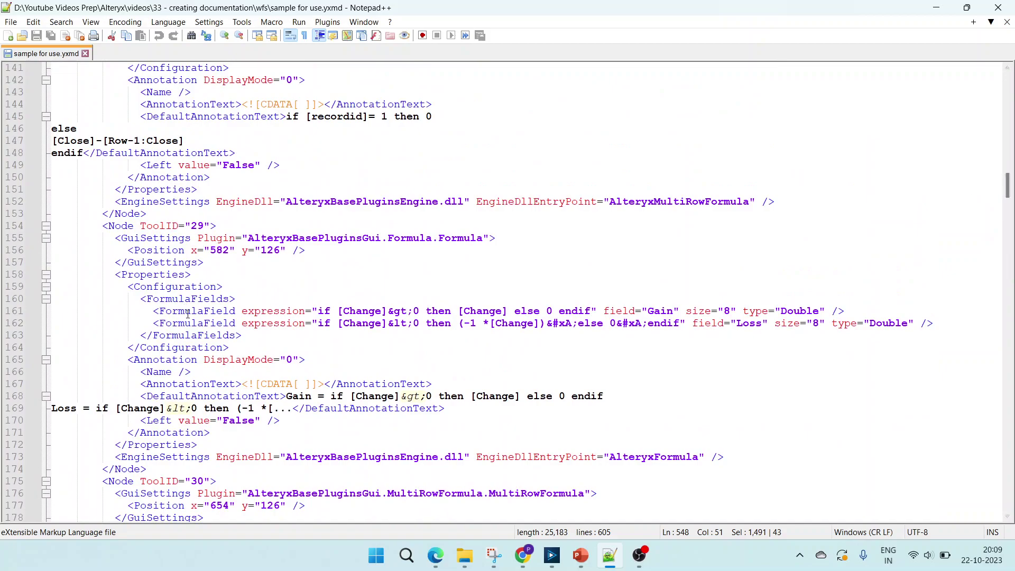
Step: Examine line 161 of the XML, highlighting the FormulaField tag, its expression attribute, the if [Change] formula and the Gain field name
left_click(227, 286)
double_click(218, 313)
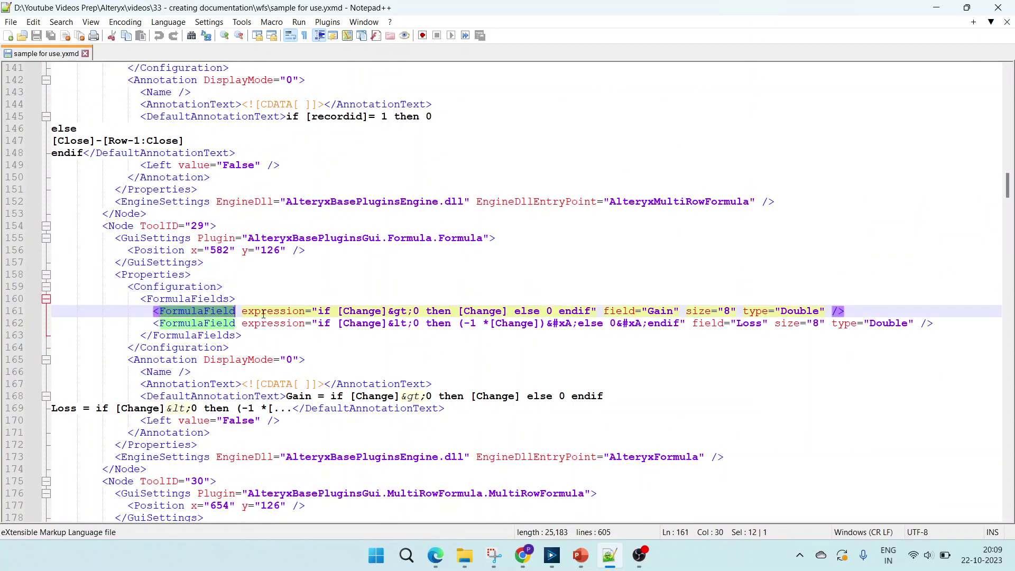
double_click(273, 312)
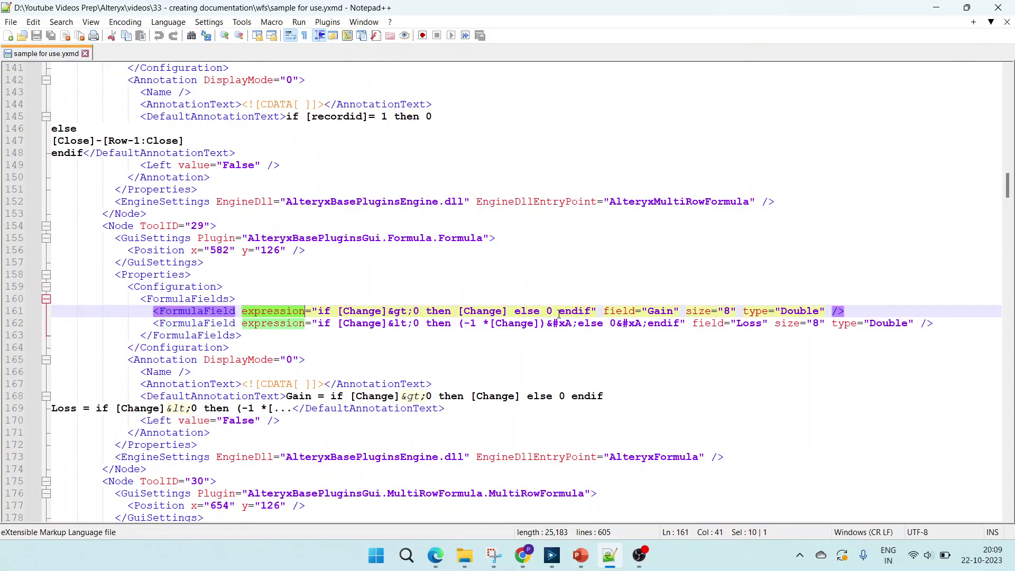
left_click_drag(582, 312, 319, 313)
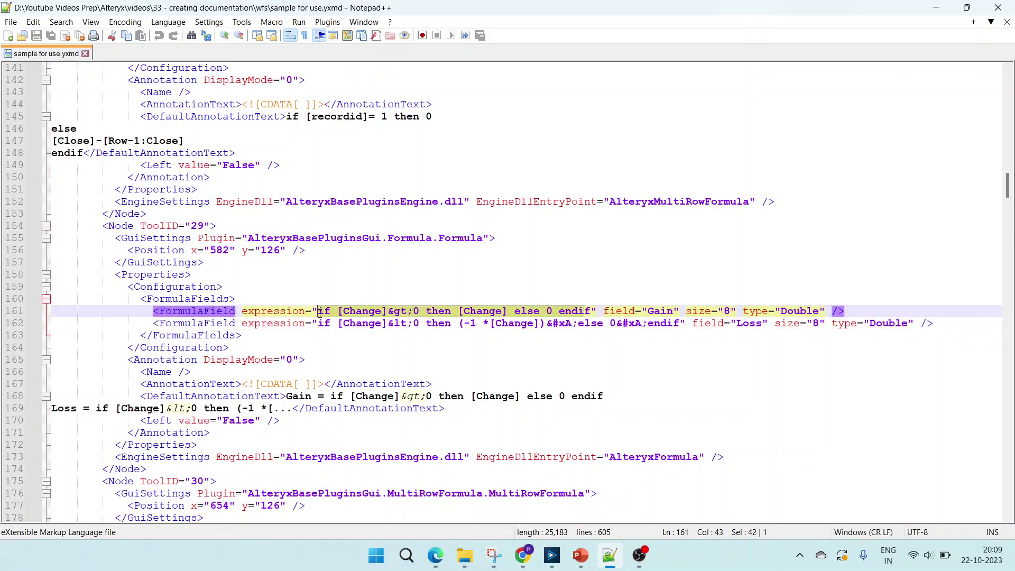
left_click(634, 312)
double_click(629, 313)
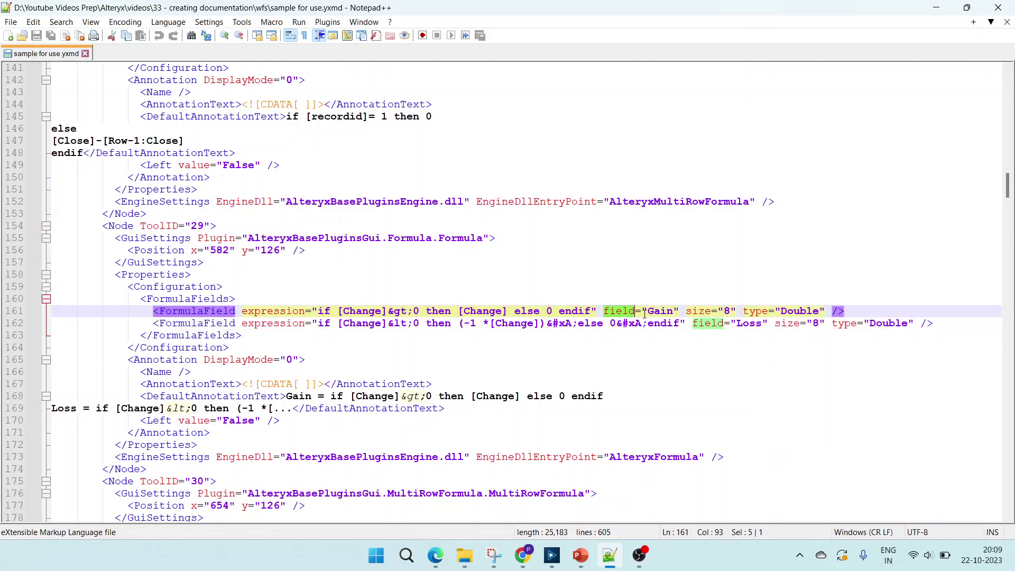
double_click(655, 313)
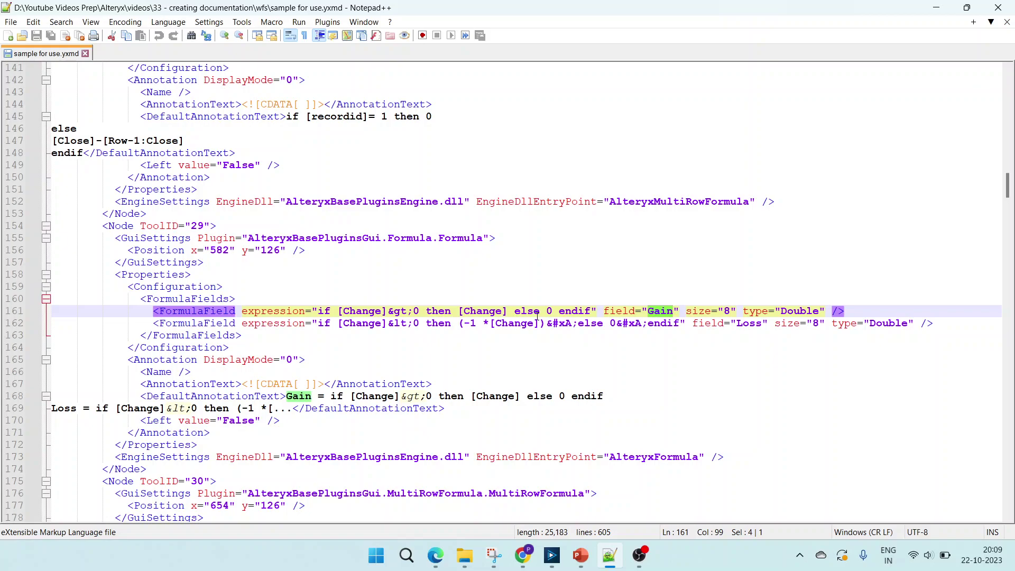
left_click_drag(589, 312, 319, 311)
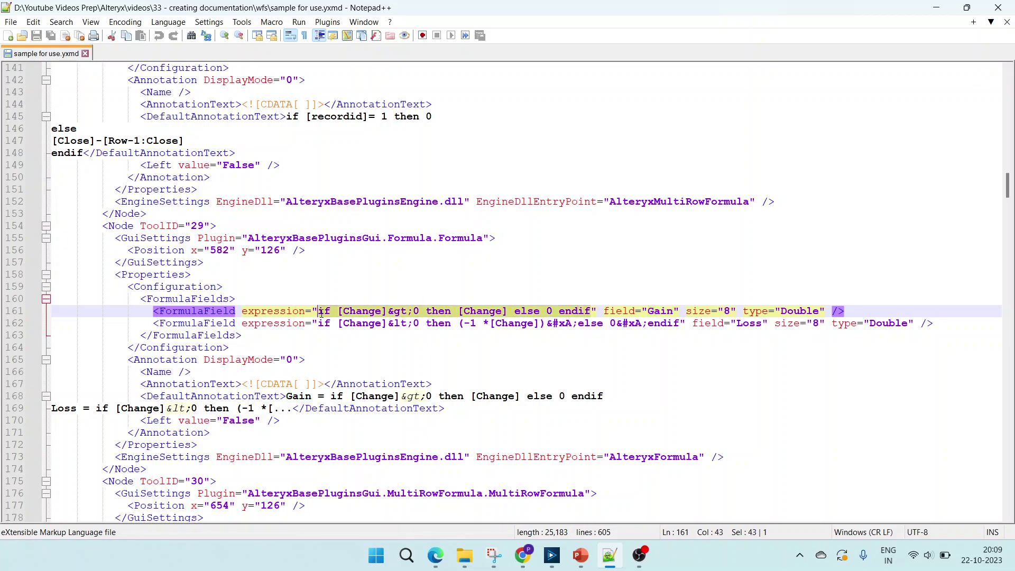
left_click(657, 312)
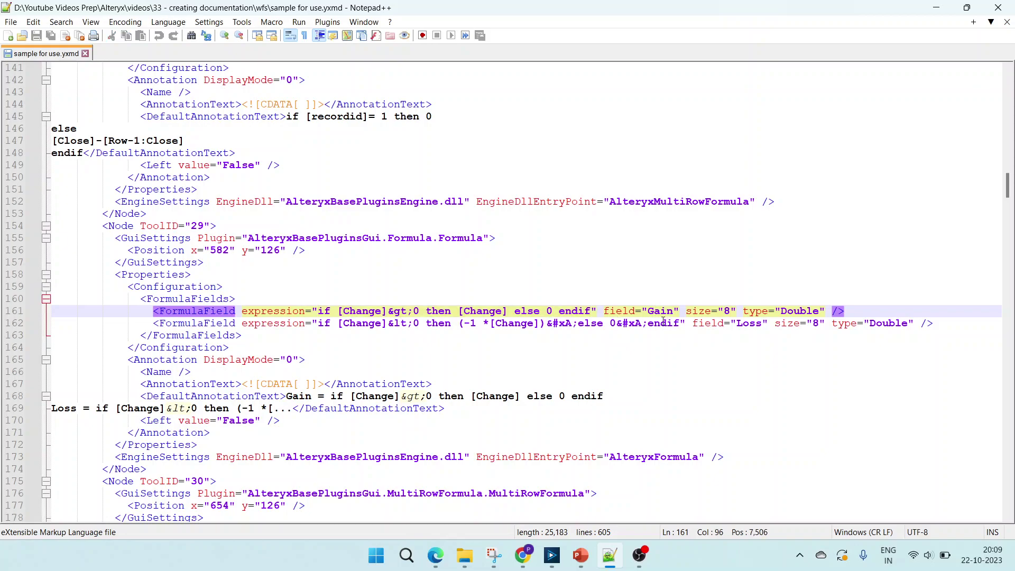
left_click_drag(594, 311, 317, 311)
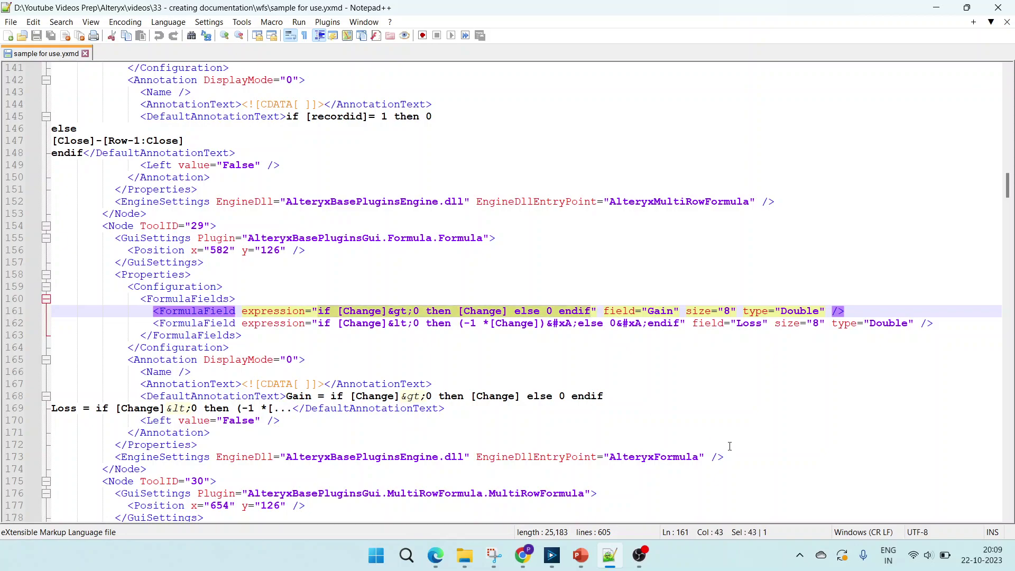
Step: Compare the formula column's condition in Alteryx Designer with the XML, highlighting the entire FormulaField element on line 161
left_click(608, 558)
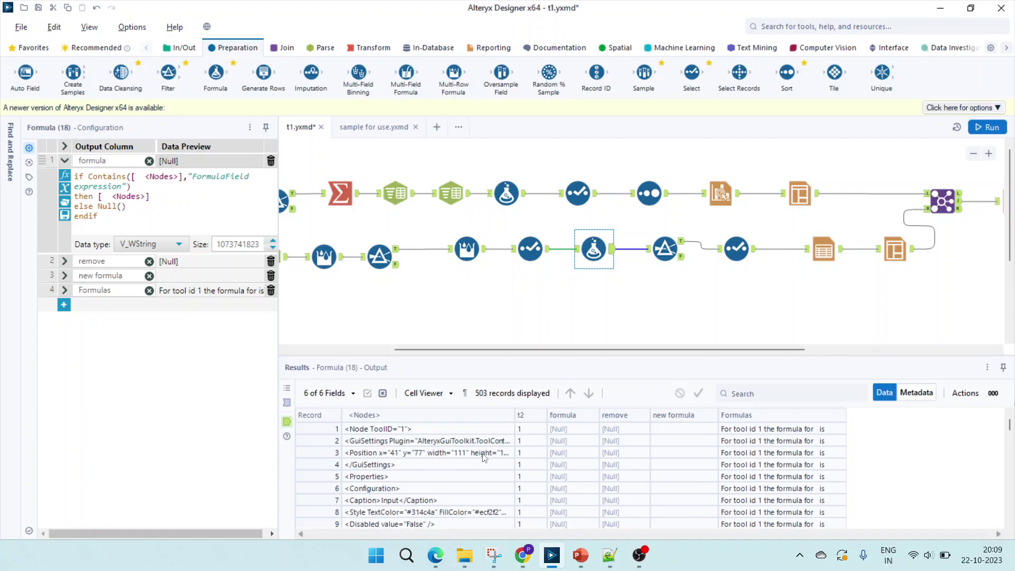
left_click(609, 556)
key("Down")
key("Down")
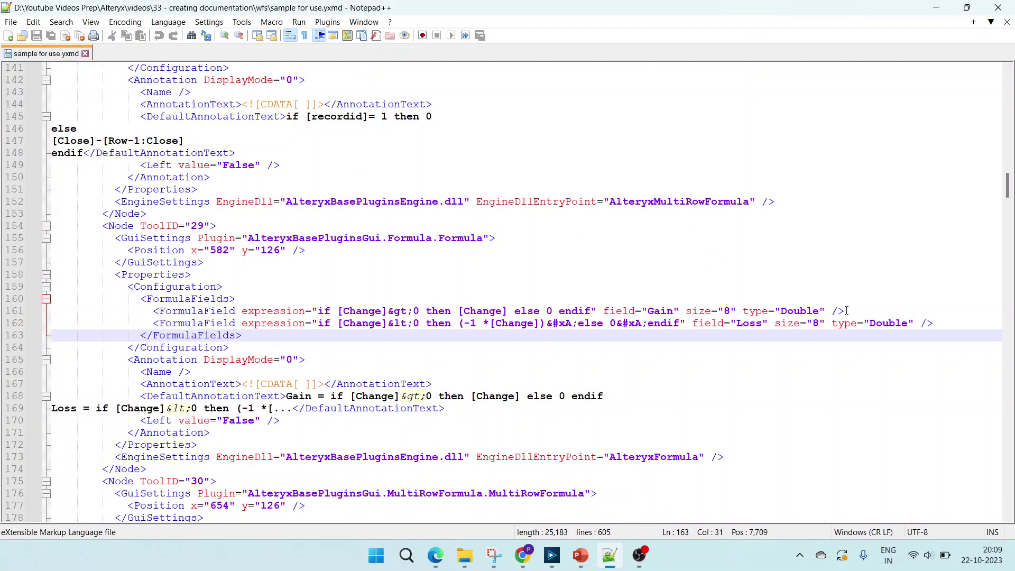
left_click_drag(845, 310, 153, 311)
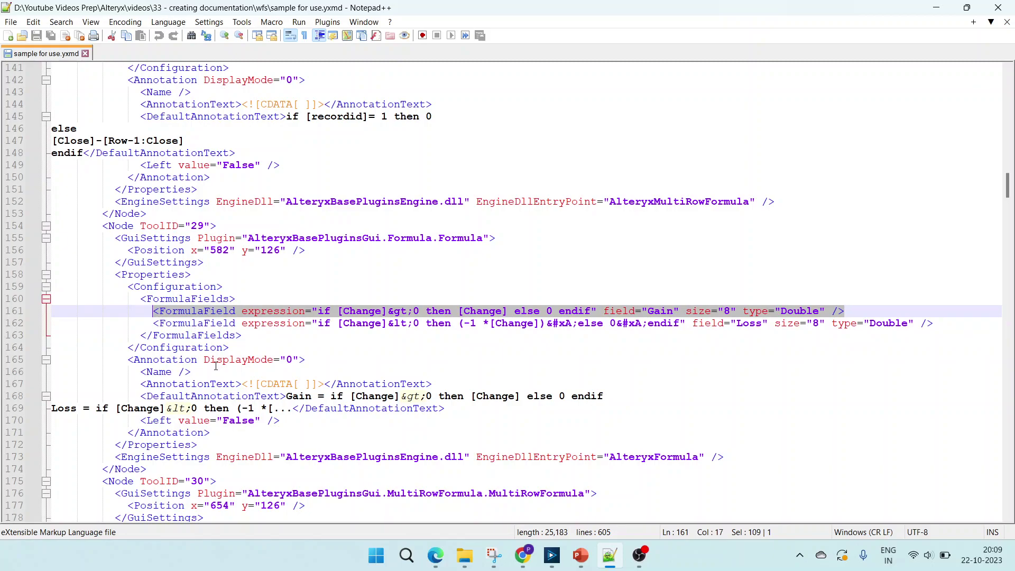
left_click(608, 555)
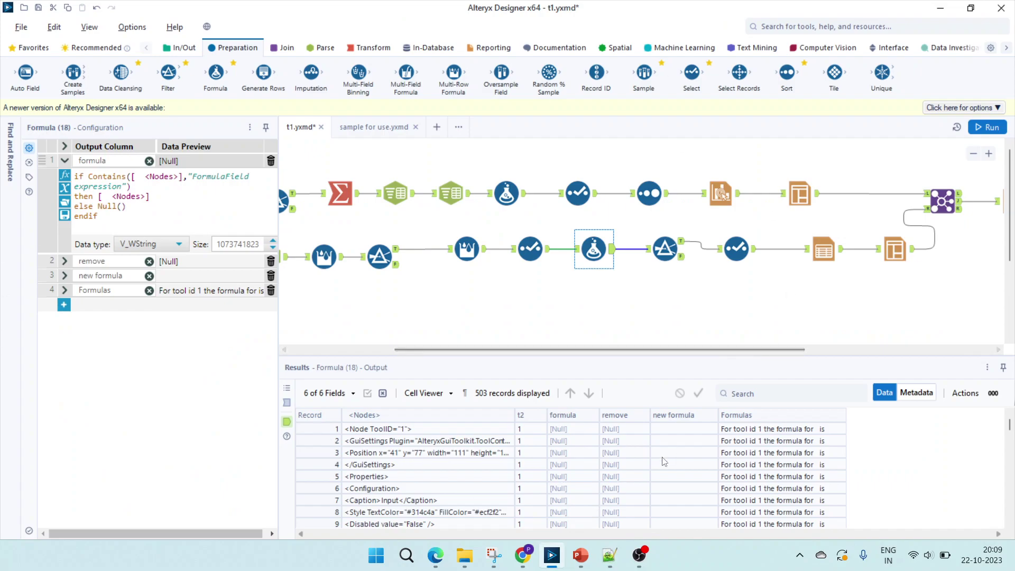
Step: Find the FormulaField records for tool 29 in the Formula output, and widen the formula column to read record 158
left_click(575, 454)
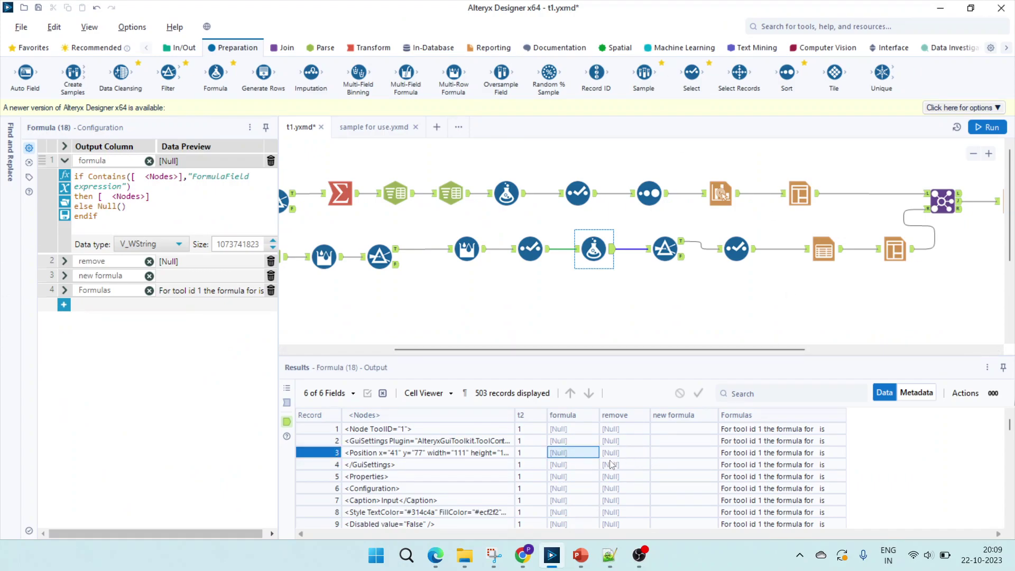
scroll(578, 480, "down", 5)
scroll(577, 480, "down", 20)
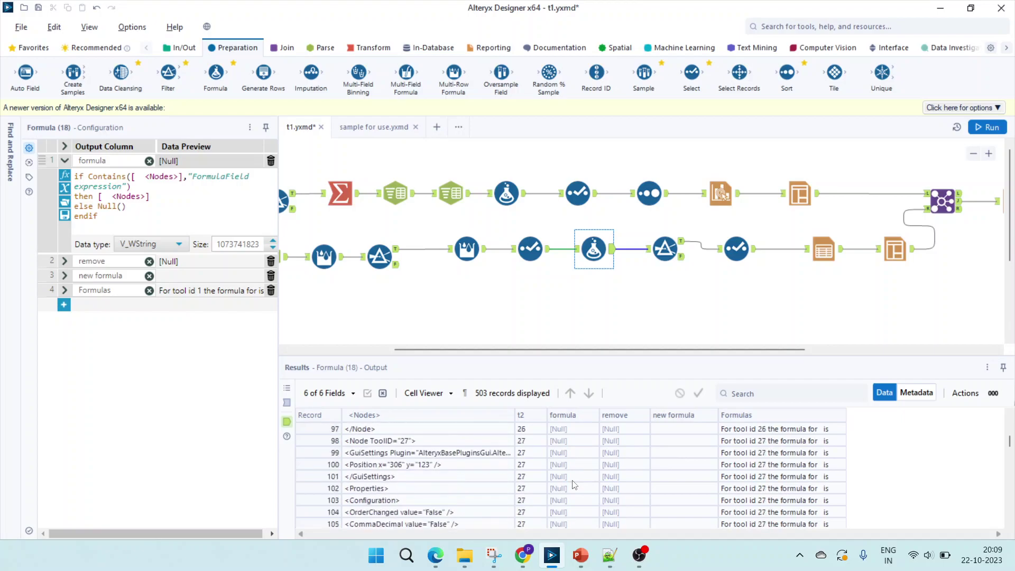
scroll(575, 484, "down", 15)
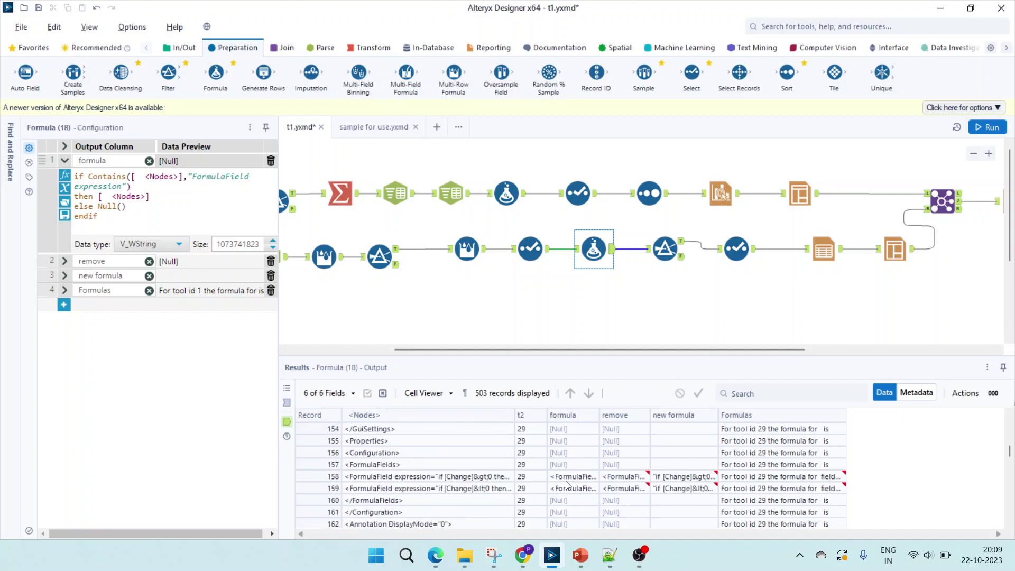
left_click(573, 477)
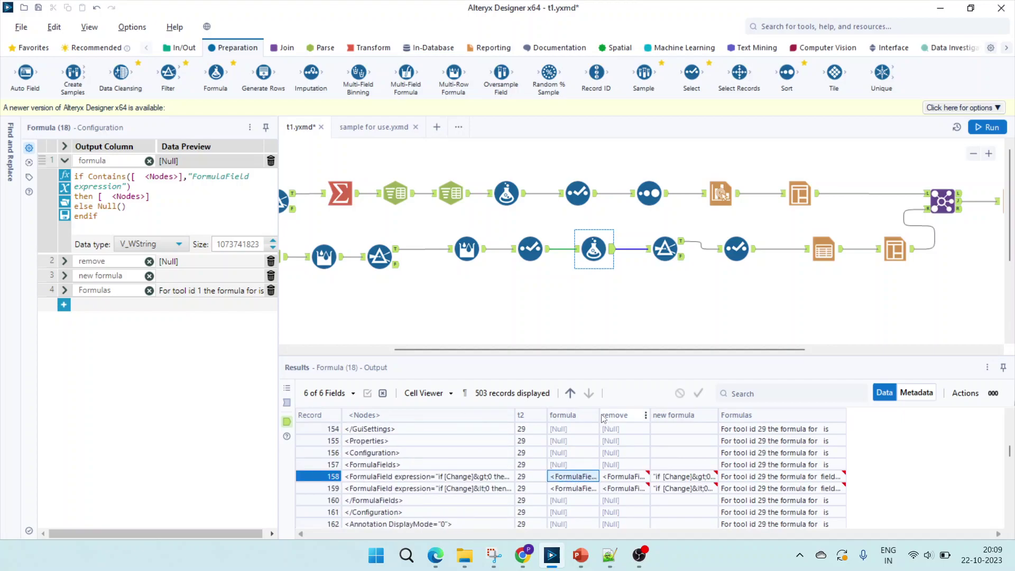
left_click_drag(603, 418, 776, 418)
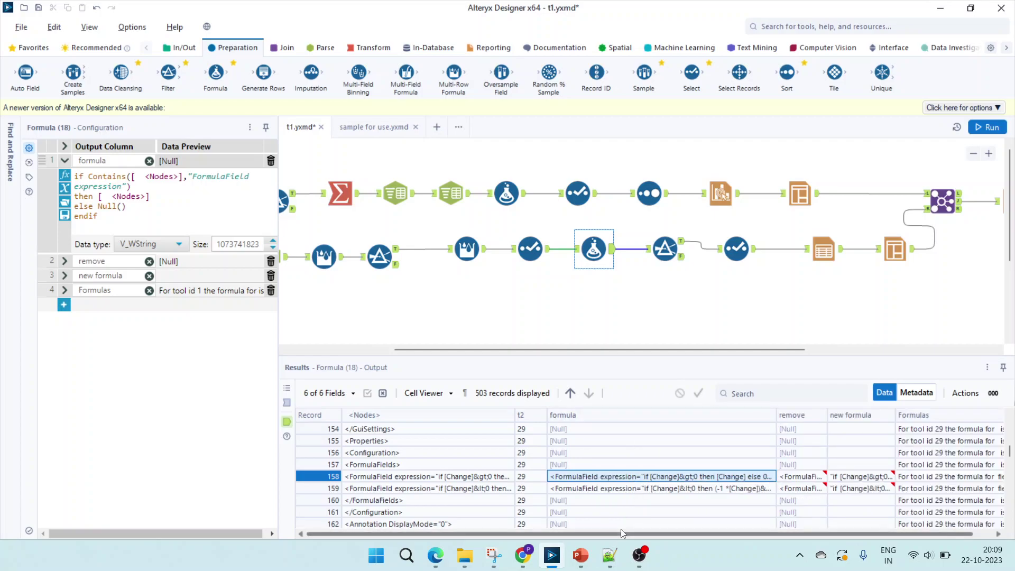
scroll(623, 539, "right", 1)
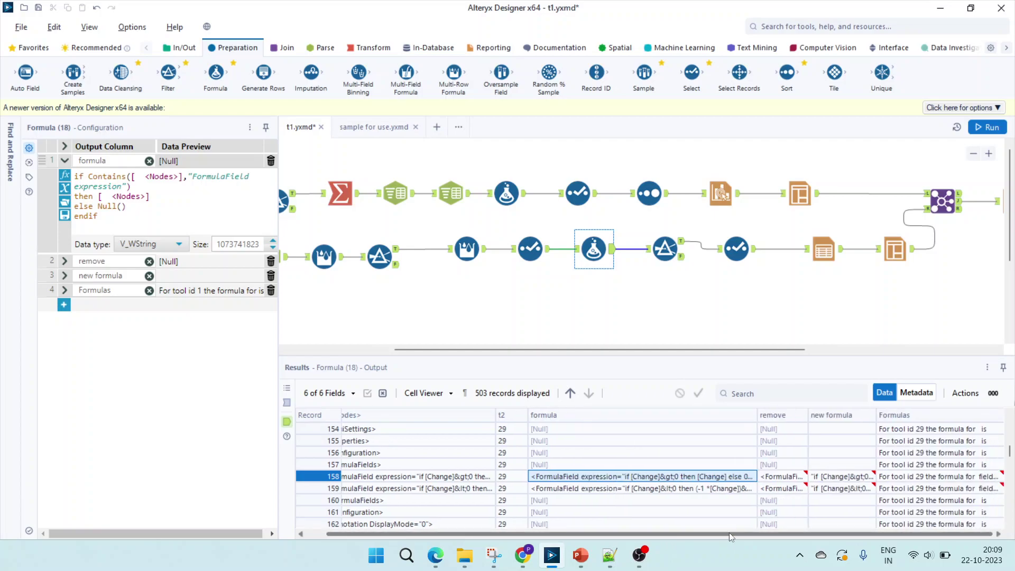
Step: Expand the remove column's Substring expression, and highlight the size and type attributes it strips from line 161 in Notepad++
left_click(65, 261)
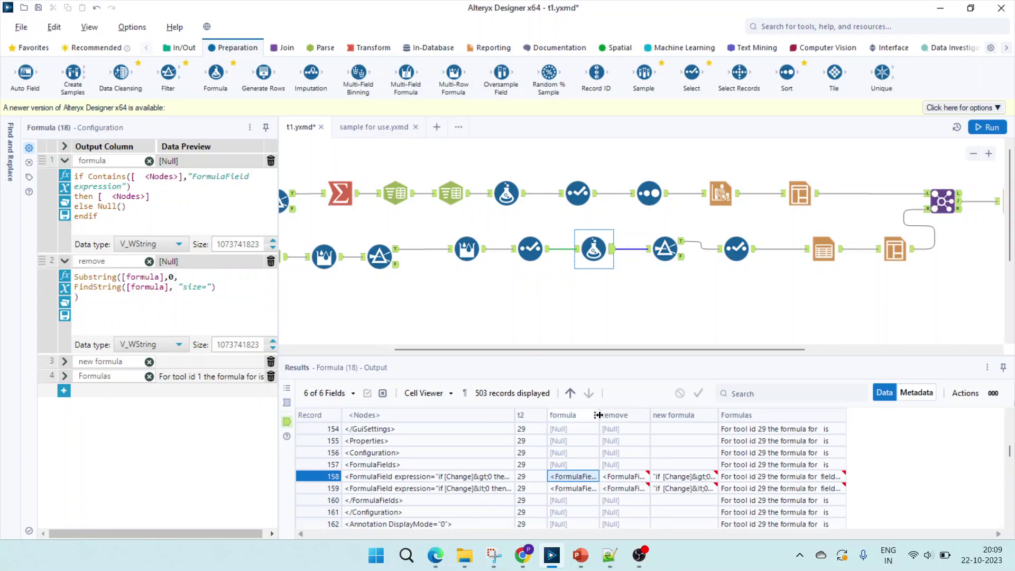
left_click_drag(598, 415, 781, 415)
left_click(609, 555)
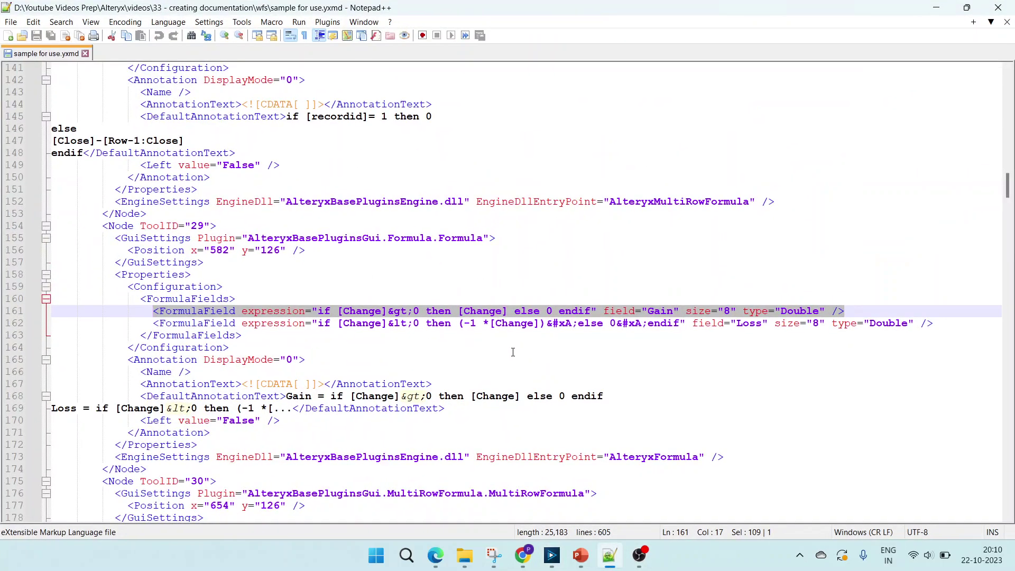
left_click(513, 352)
left_click_drag(688, 312, 839, 311)
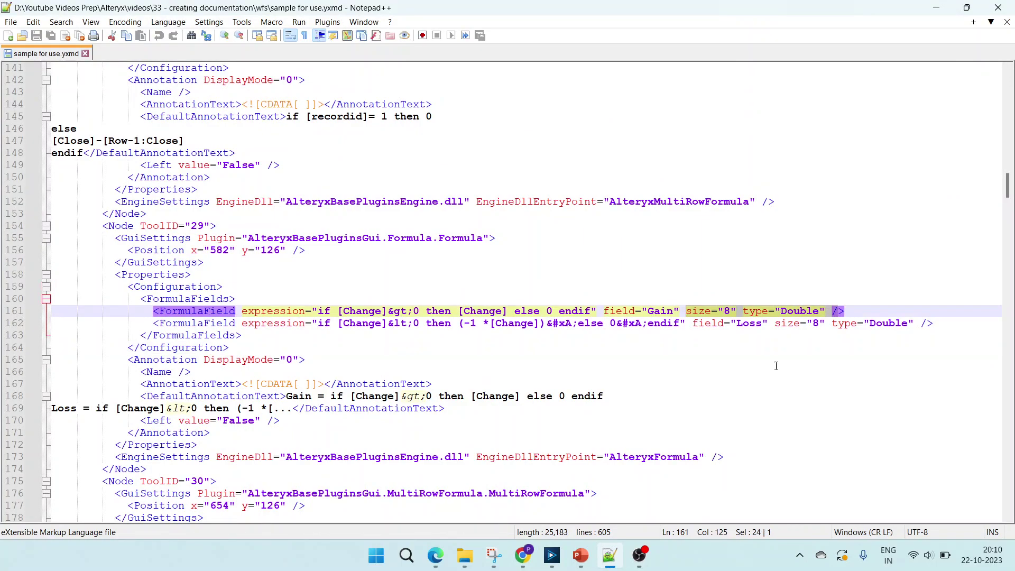
left_click(606, 563)
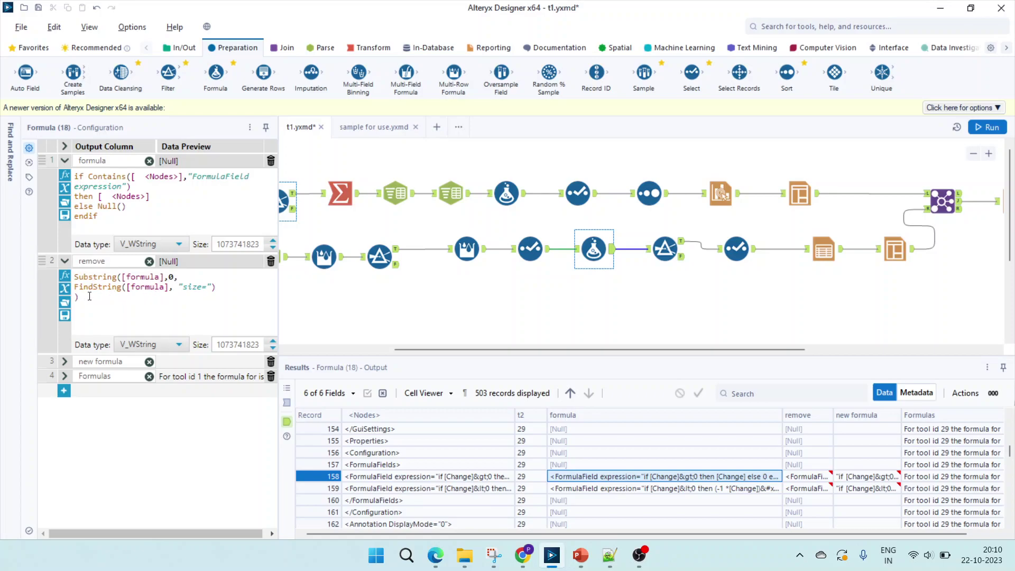
Step: Highlight the FindString part of the remove expression, and select the text before size= on line 161 in Notepad++ for comparison
left_click_drag(210, 289, 70, 288)
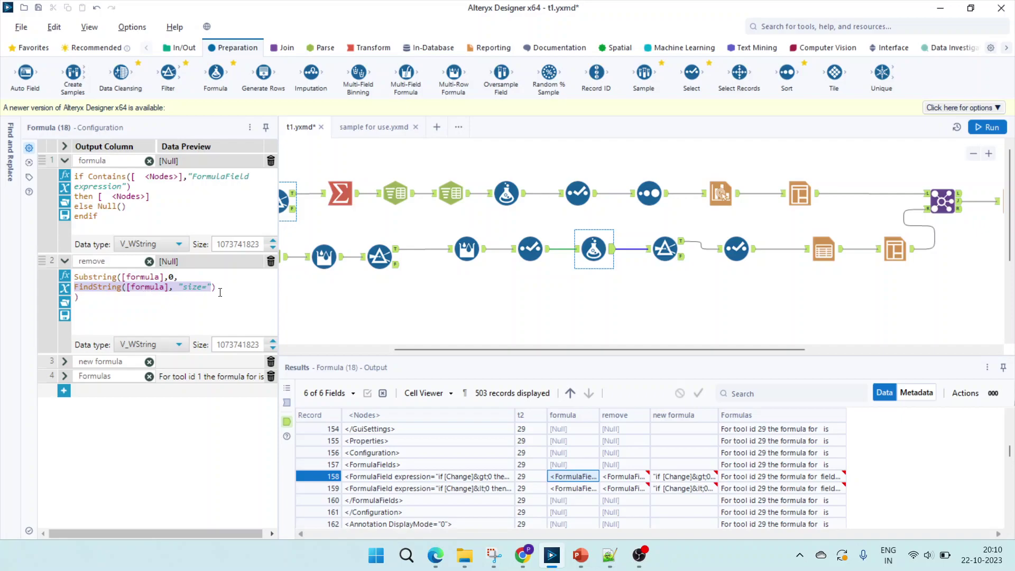
left_click(609, 555)
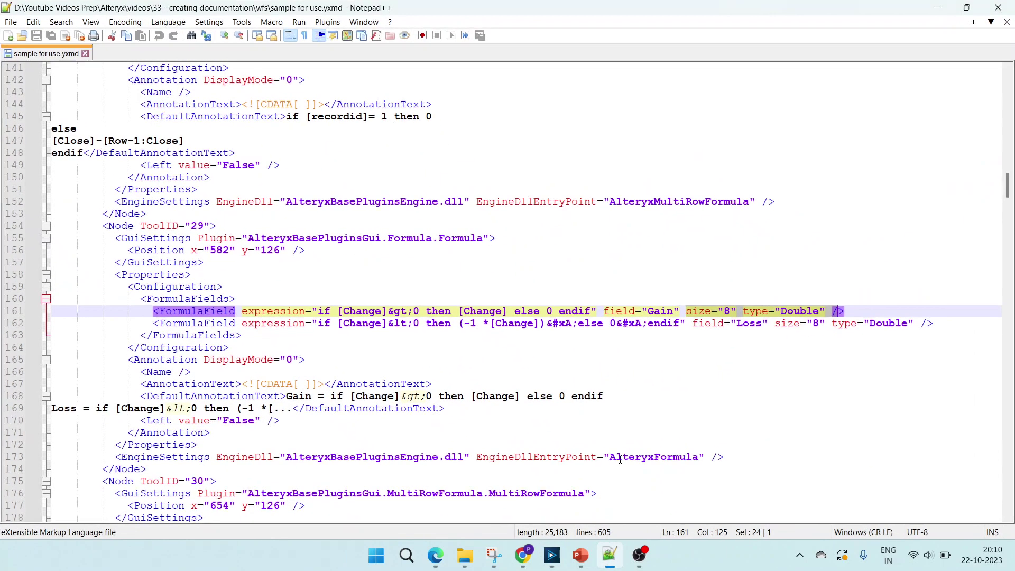
left_click(655, 311)
left_click_drag(678, 311, 153, 312)
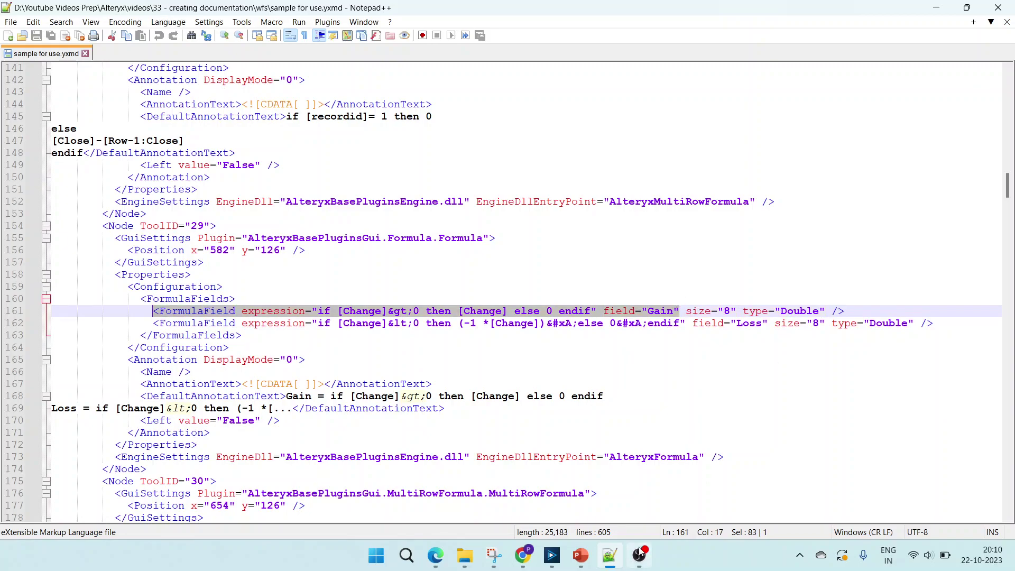
left_click(608, 554)
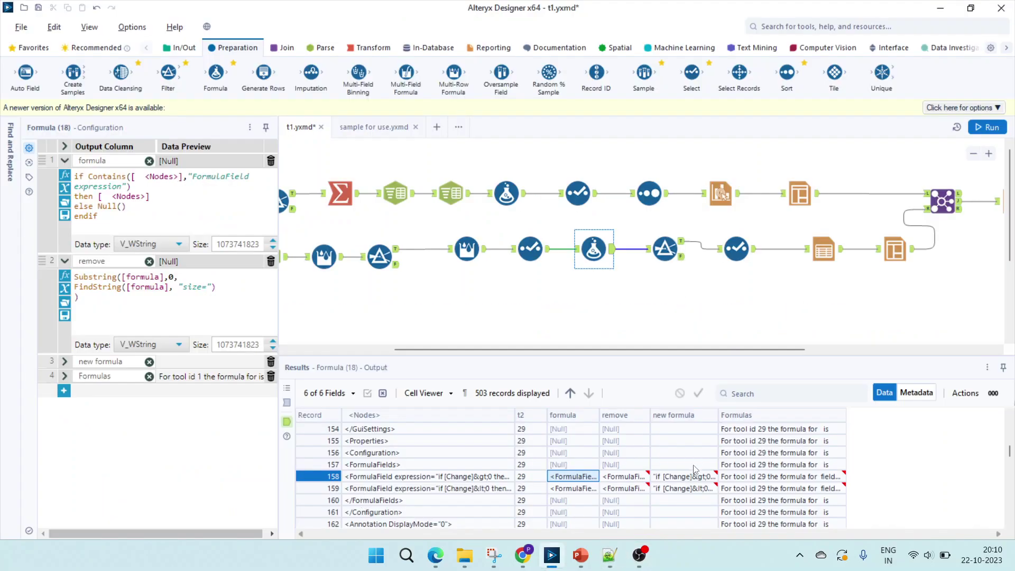
Step: Widen the remove column in the Formula output to read the trimmed FormulaField text in records 158 and 159
left_click(631, 476)
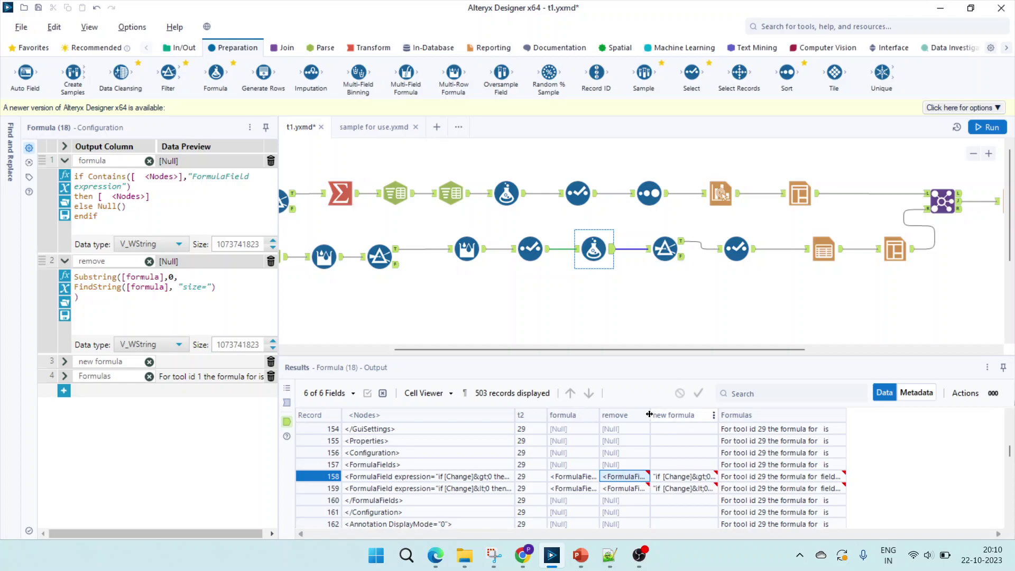
left_click_drag(649, 414, 893, 413)
left_click(623, 488)
left_click(852, 477)
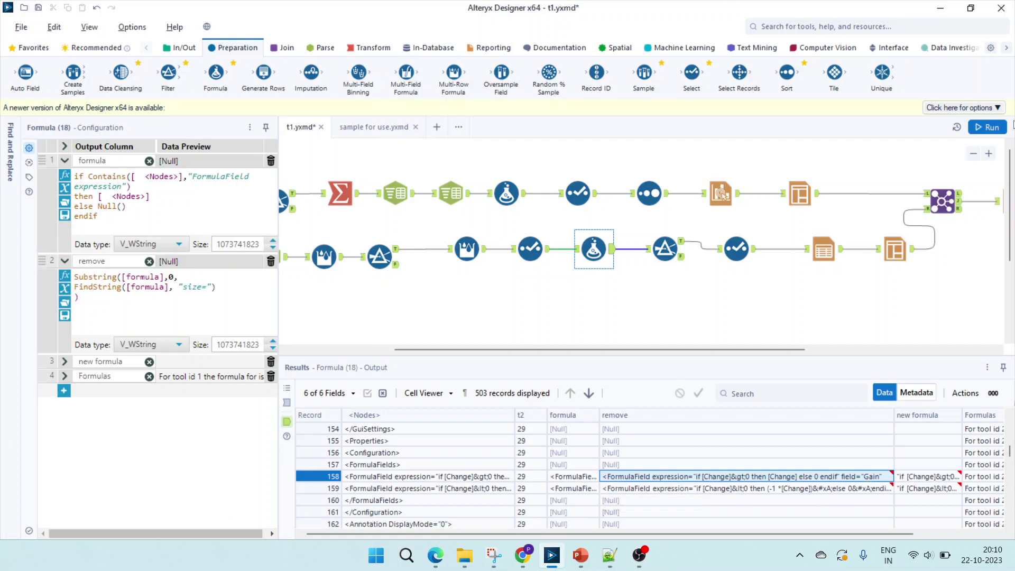
Step: Expand the new formula column's Replace expression, and select the <FormulaField expression= prefix on line 161 in Notepad++ for comparison
left_click_drag(561, 534, 704, 533)
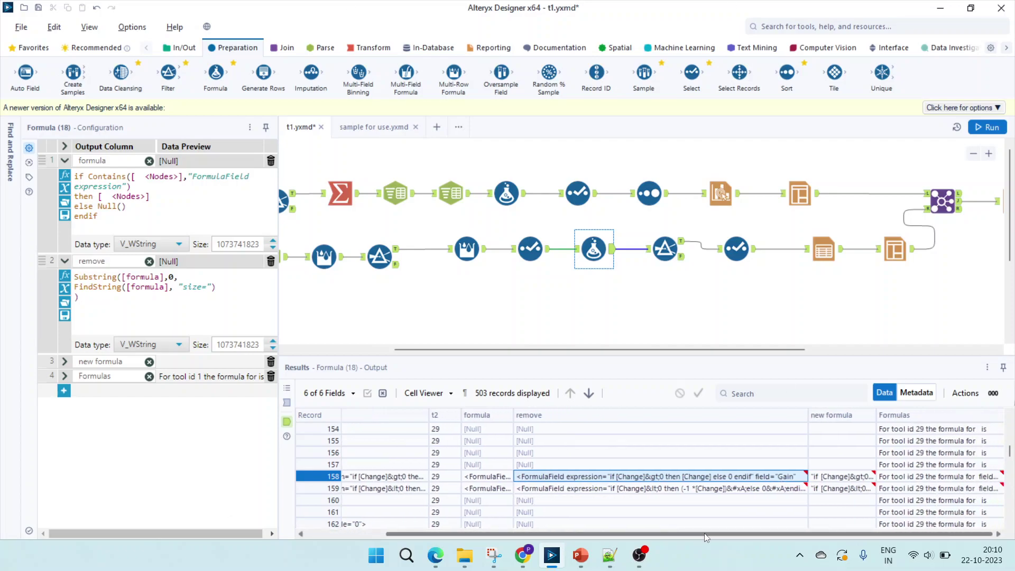
left_click(64, 362)
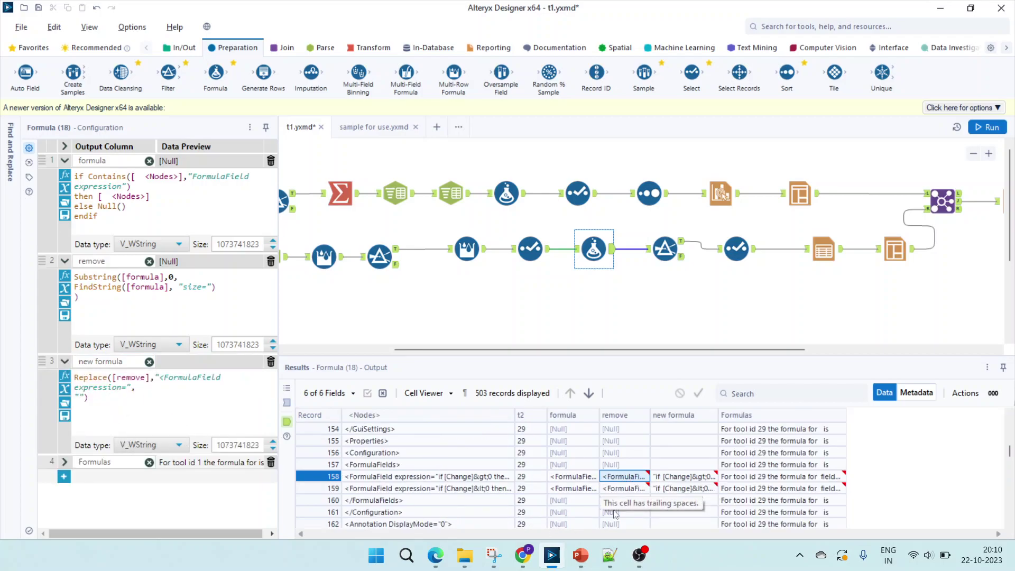
key("alt+Tab")
left_click(306, 315)
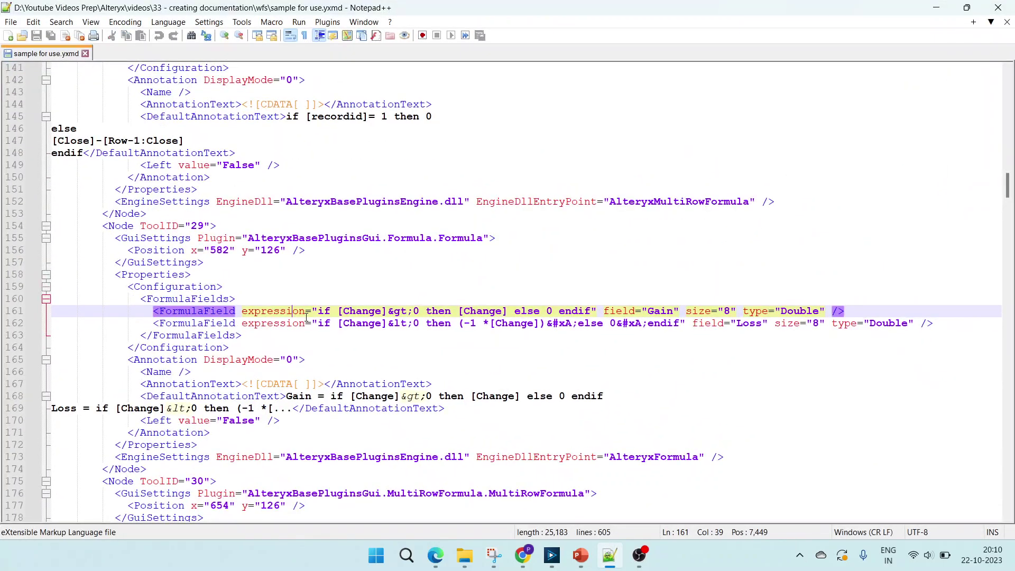
left_click_drag(312, 310, 154, 310)
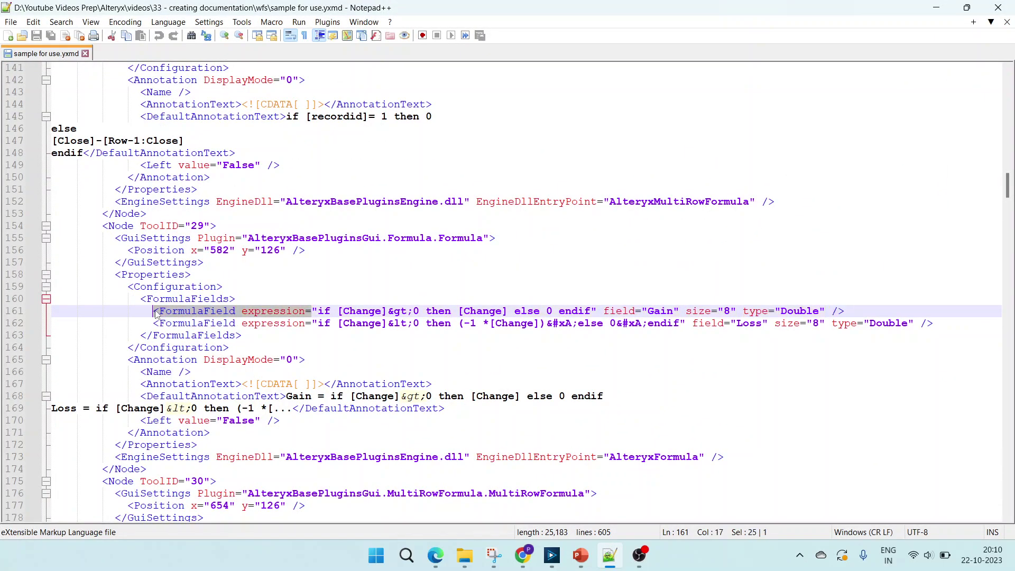
Step: Return to Alteryx Designer and highlight the <FormulaField expression= search text in the new formula column's Replace expression
left_click(602, 552)
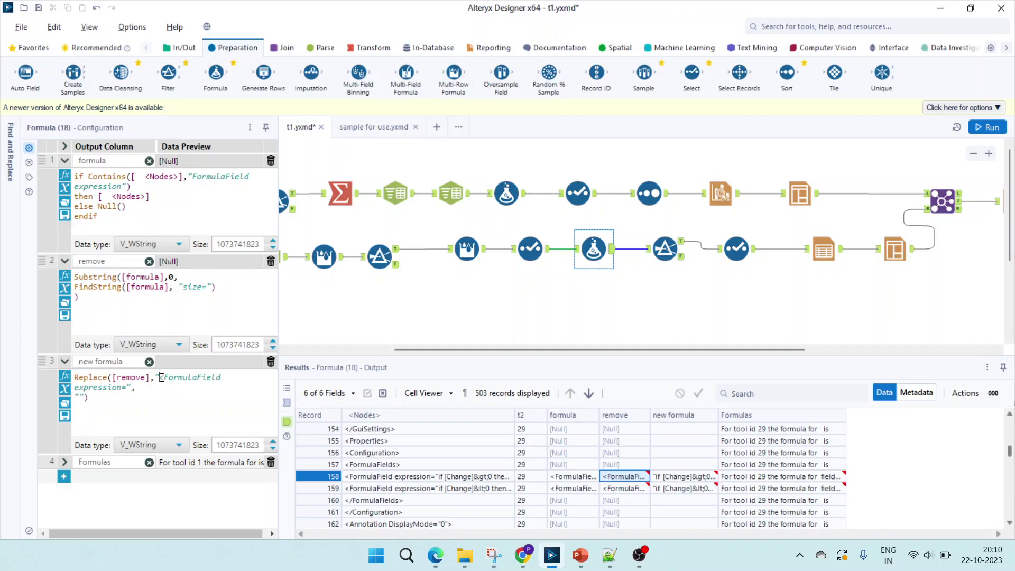
left_click_drag(161, 377, 177, 391)
left_click(84, 400)
type(")")
Step: Expand the Formulas column's expression, and widen the Formulas output column to read the combined text in records 158 and 159
left_click(64, 463)
scroll(139, 480, "down", 3)
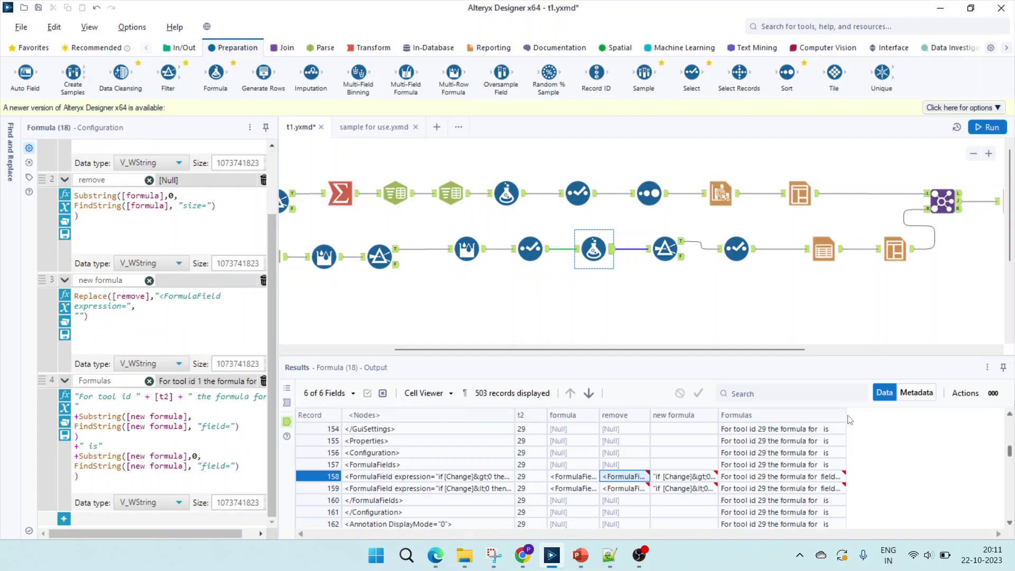
left_click_drag(846, 416, 954, 418)
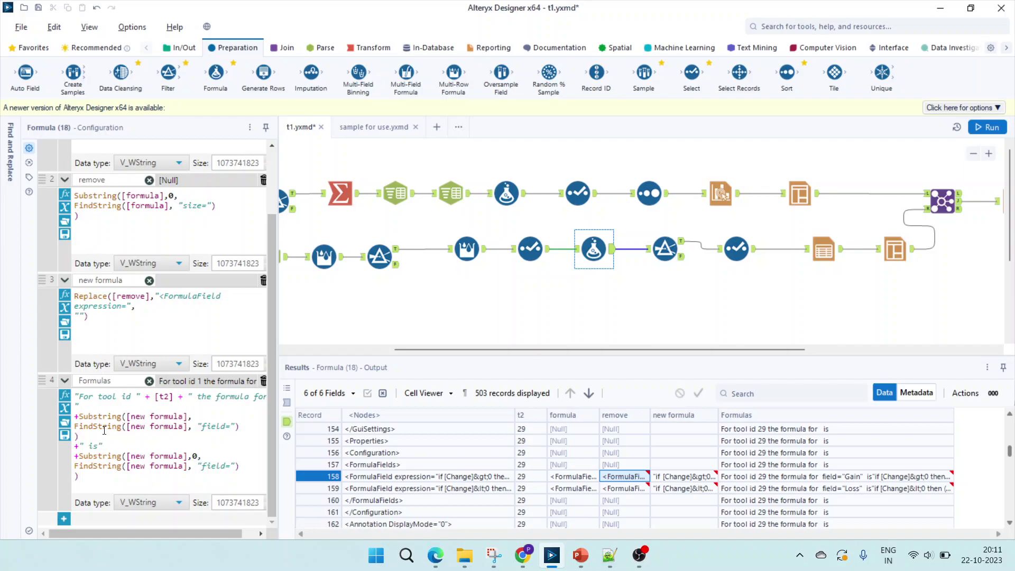
Step: Compare the field= Substring part of the Formulas expression with field="Gain" on line 161 by selecting that attribute in Notepad++
left_click(201, 414)
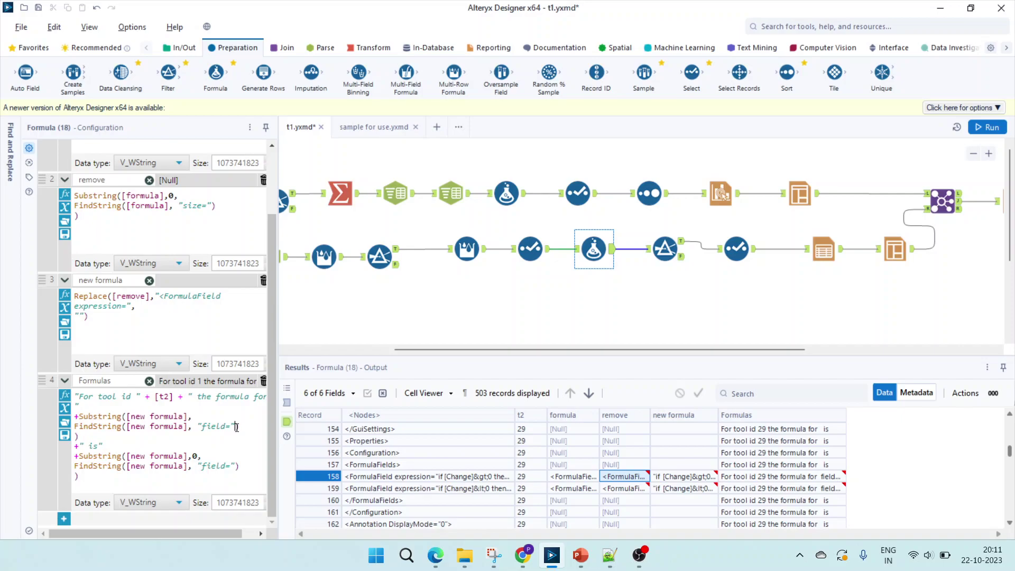
left_click(609, 554)
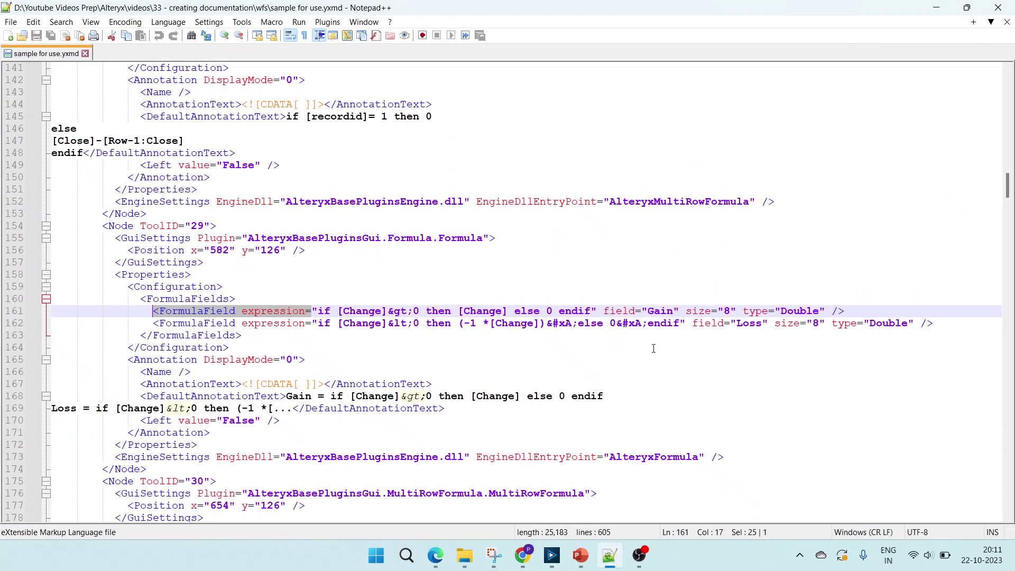
left_click_drag(672, 312, 605, 312)
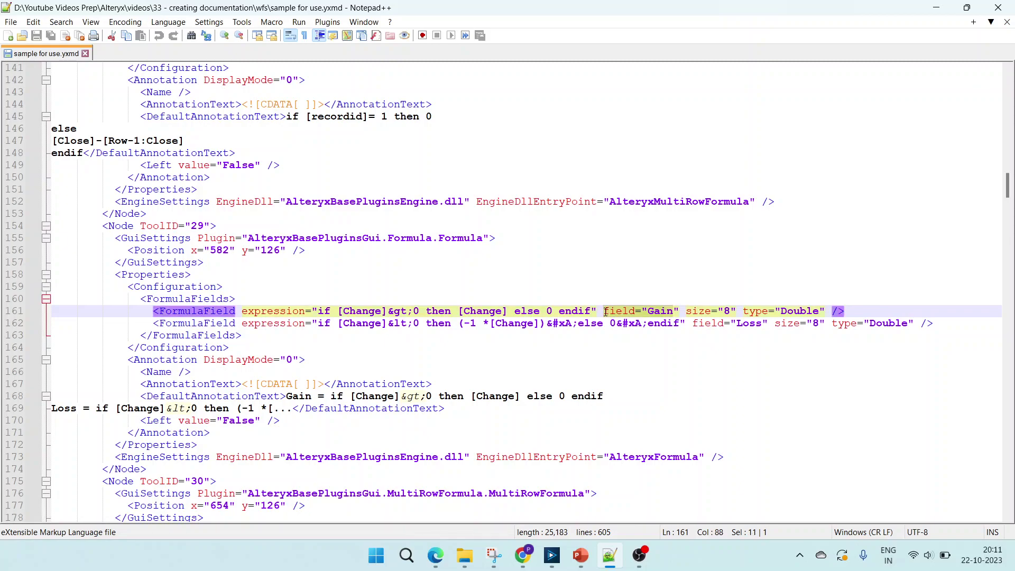
left_click(609, 555)
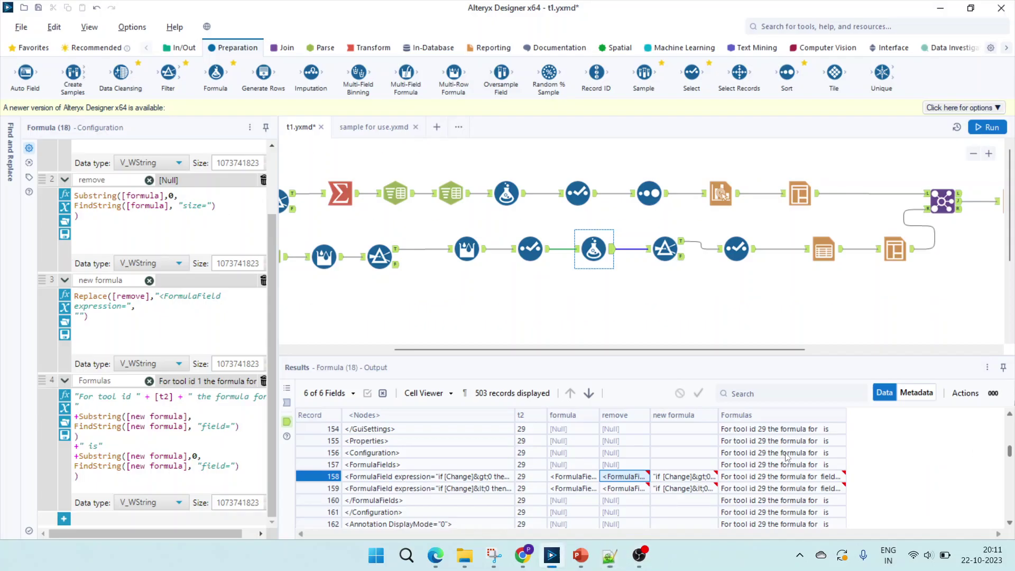
Step: Select record 158's Formulas cell and widen the Formulas output column to read its sentence
left_click(814, 476)
left_click_drag(845, 415, 902, 414)
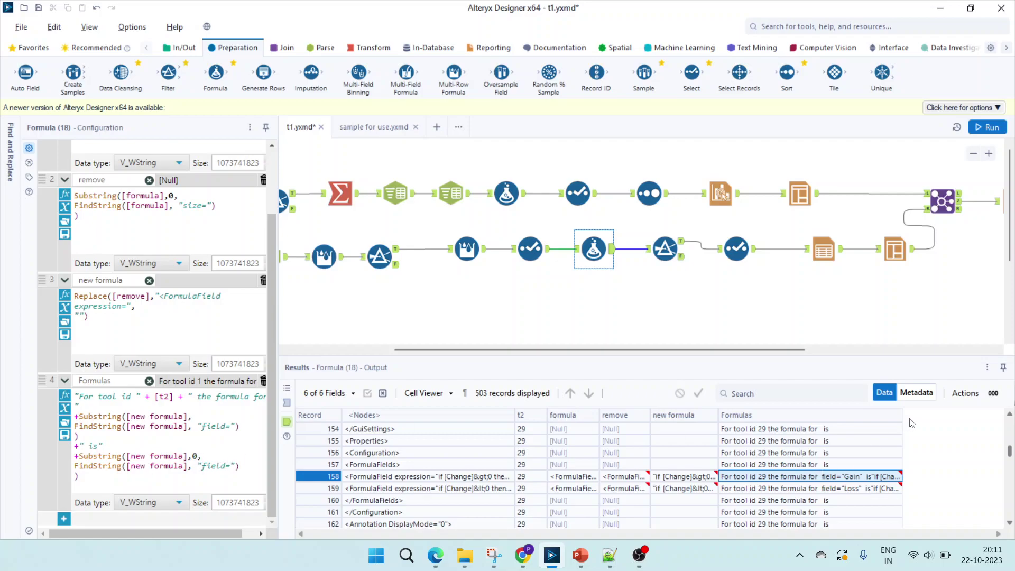
left_click_drag(968, 414, 983, 413)
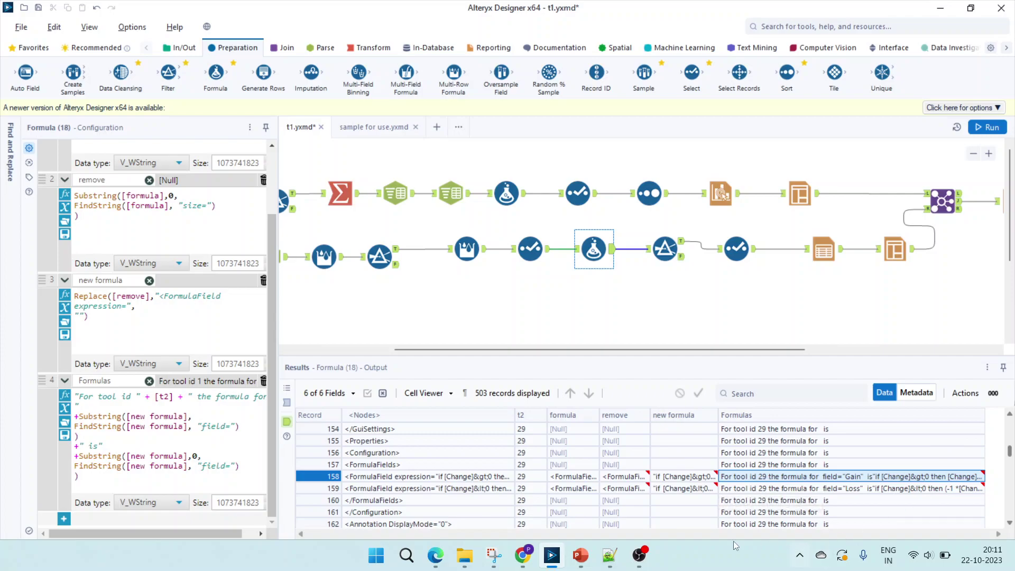
Step: Select the text if [Change]&gt;0 then [Change] else 0 endif on line 161 in Notepad++
left_click(609, 555)
left_click(572, 323)
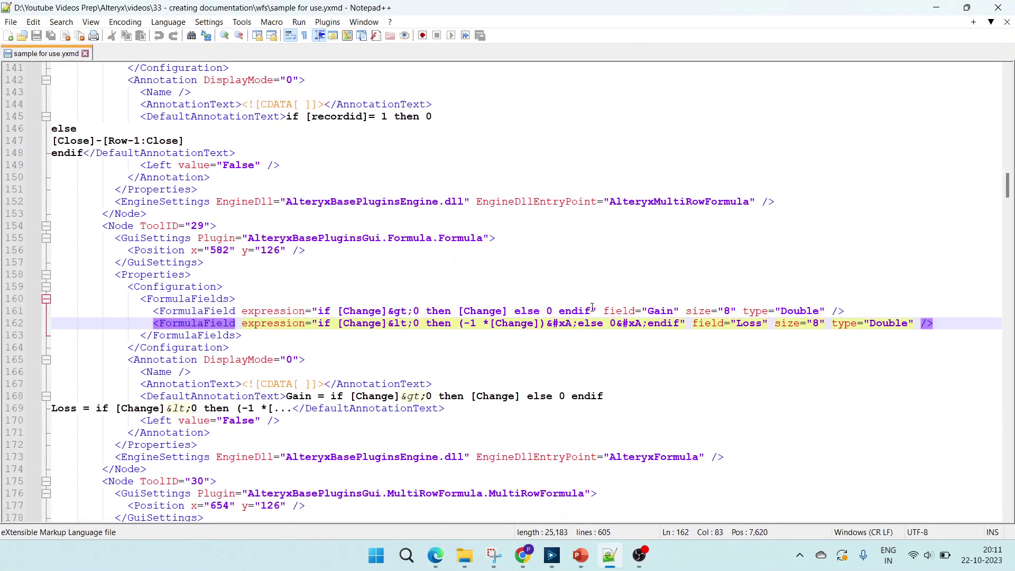
left_click_drag(591, 308, 319, 310)
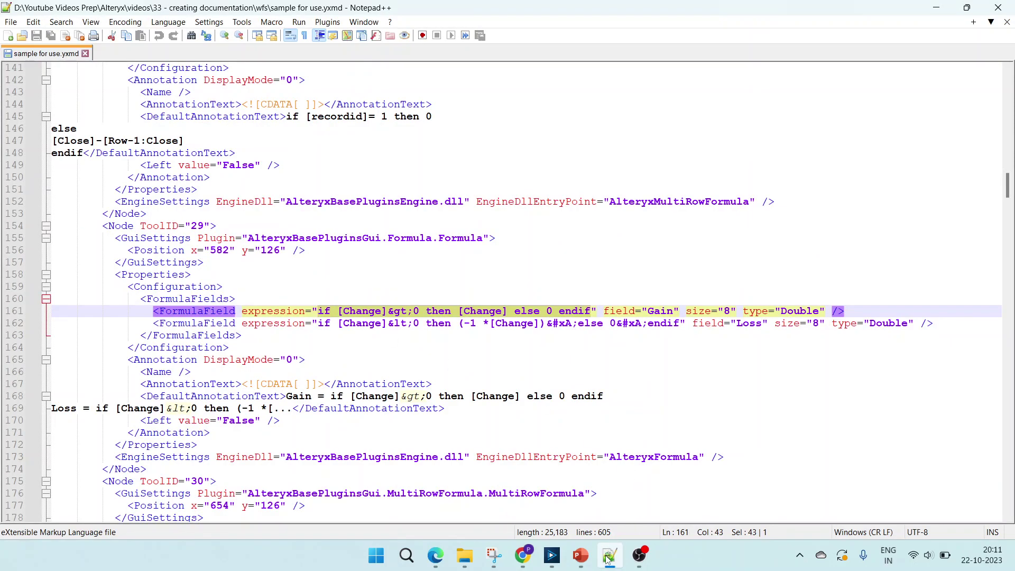
Step: Switch to Alteryx Designer and inspect the settings and output of the Filter and Select tools that follow the lower-branch Formula tool
left_click(551, 555)
left_click(665, 249)
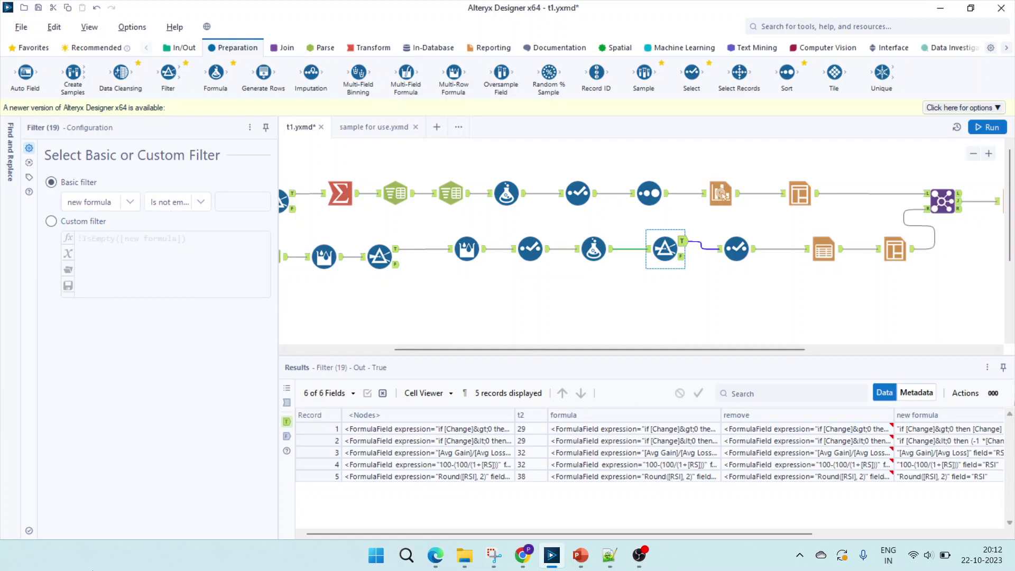
left_click_drag(746, 352, 834, 351)
left_click(582, 249)
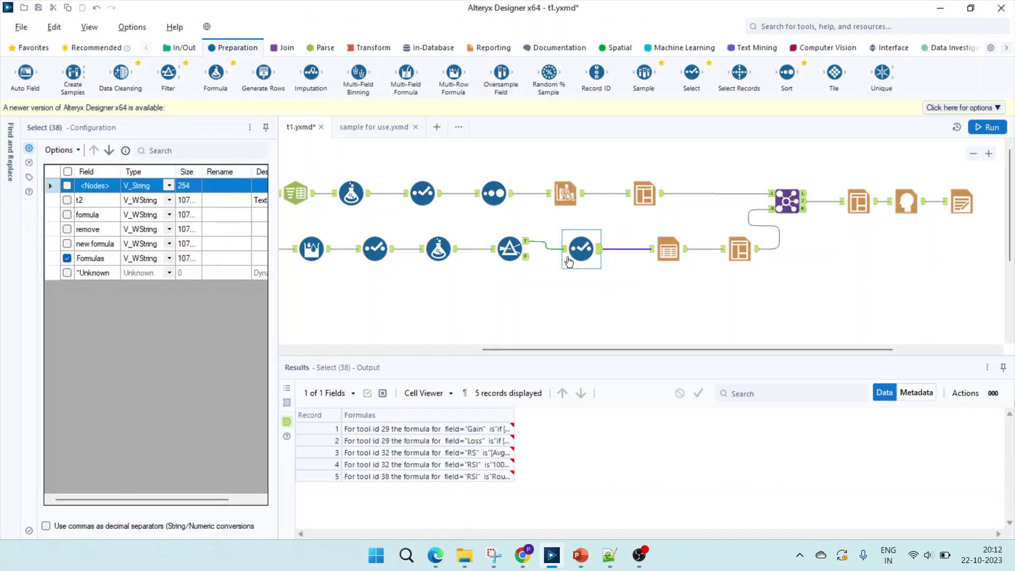
Step: Review the configurations of the lower-branch Table and Layout tools and of the Join that combines both branches
left_click(668, 251)
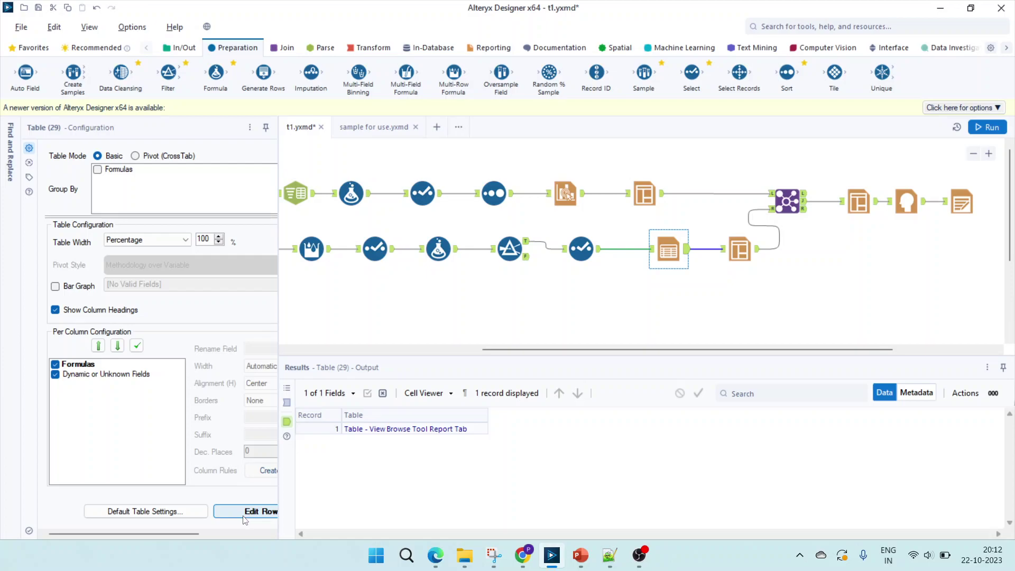
left_click(740, 248)
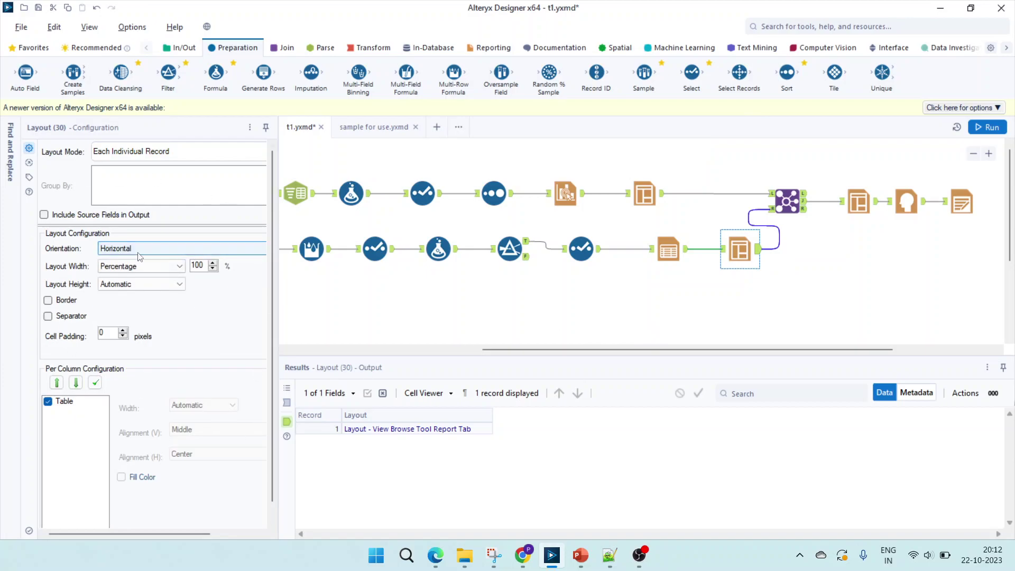
left_click(787, 201)
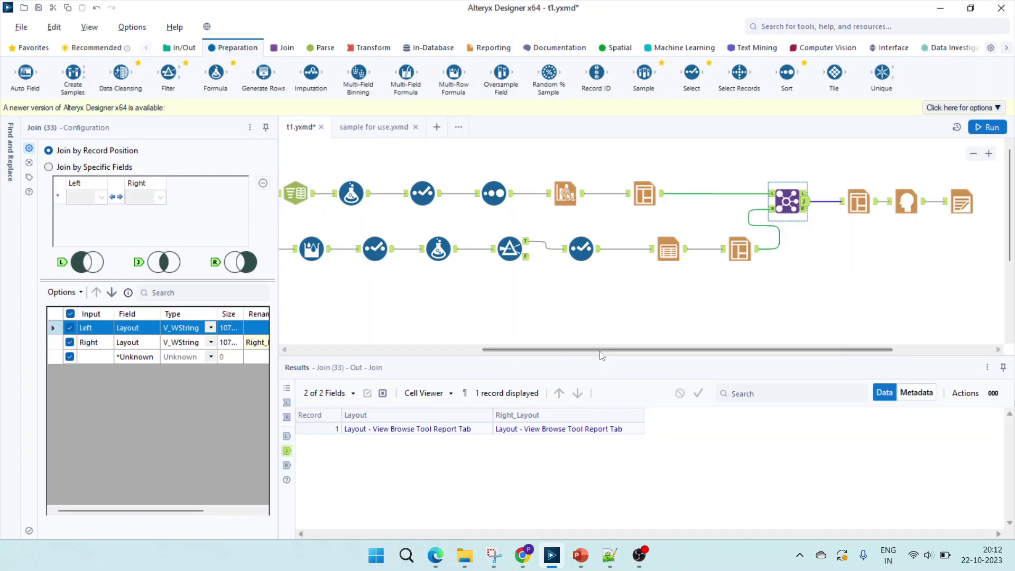
Step: Inspect the Layout tool after the Join, and check its orientation options while keeping Vertical with Section Breaks
left_click_drag(626, 349, 733, 290)
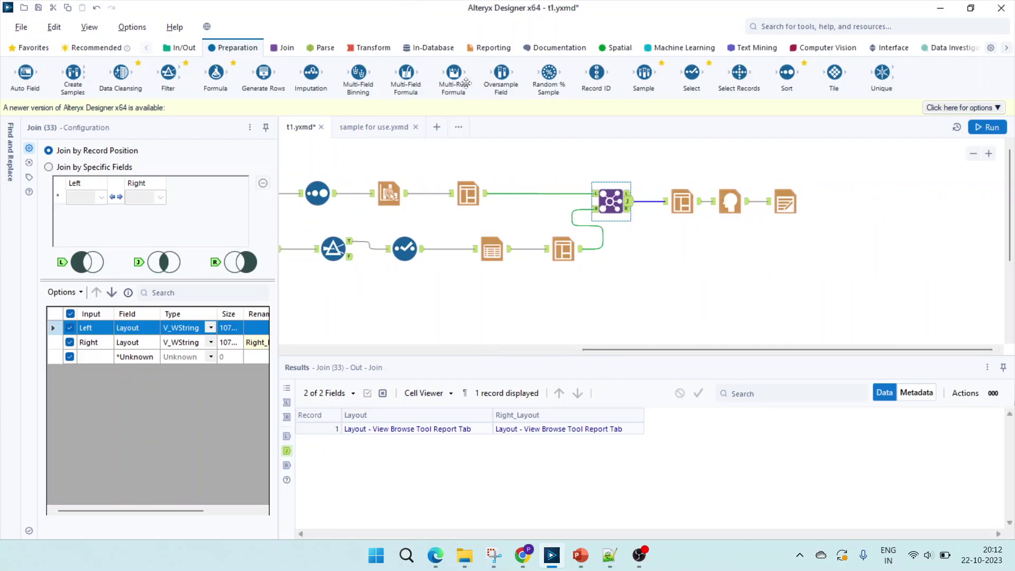
left_click(686, 199)
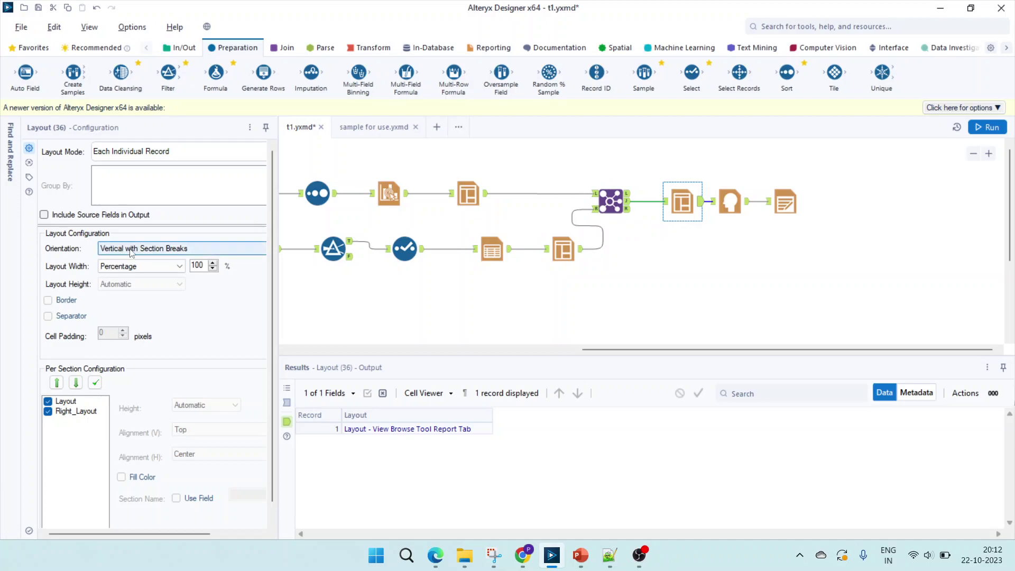
left_click(165, 252)
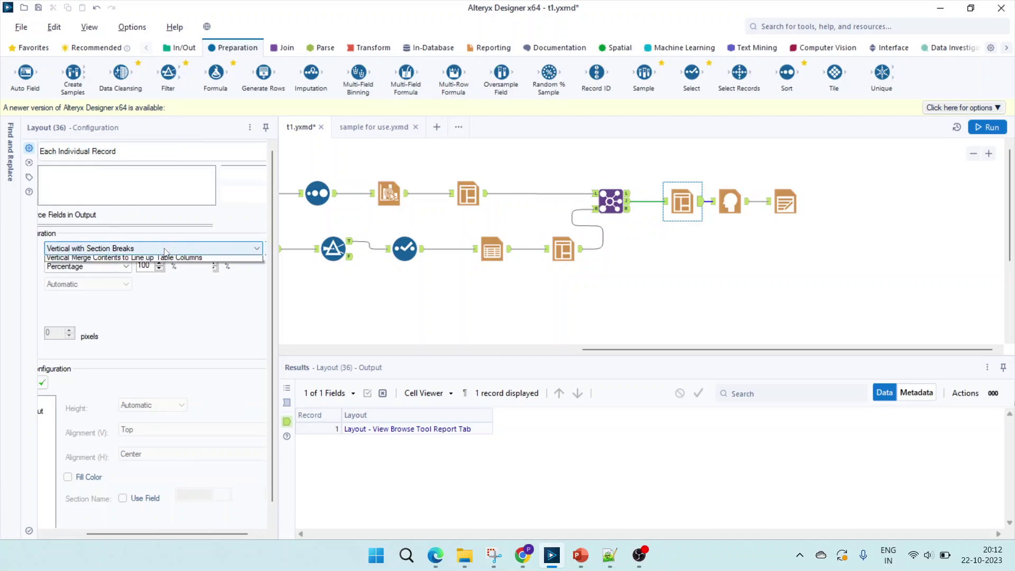
left_click(158, 274)
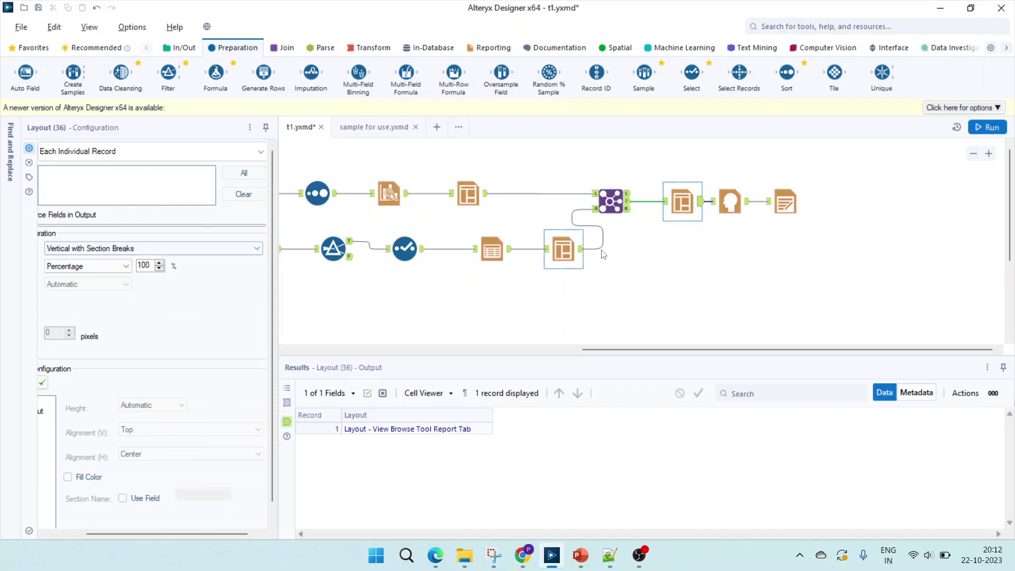
Step: Review the Report Header settings and the Render tool's report data, checking the header field choices and keeping Header
left_click(730, 206)
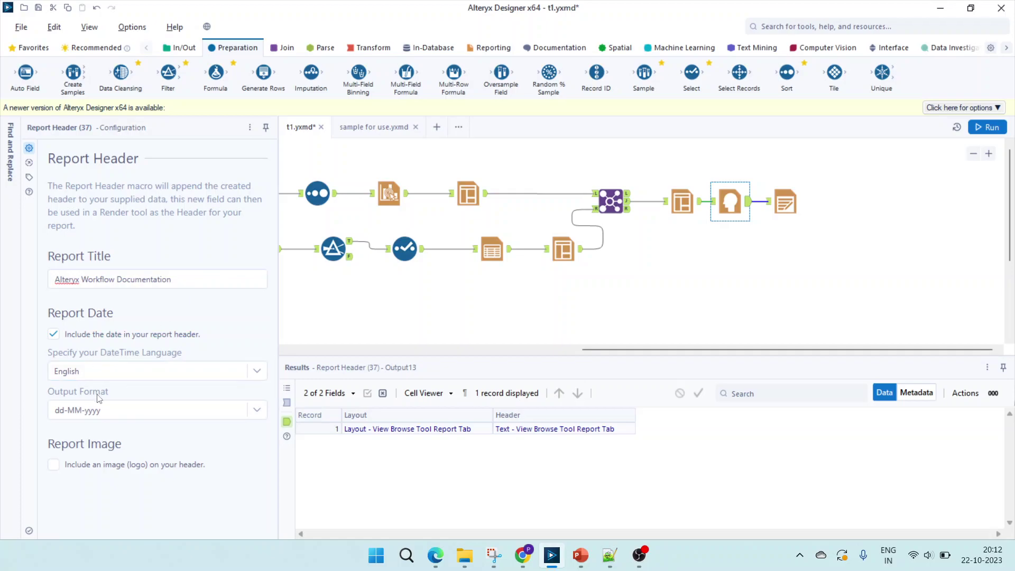
left_click(781, 210)
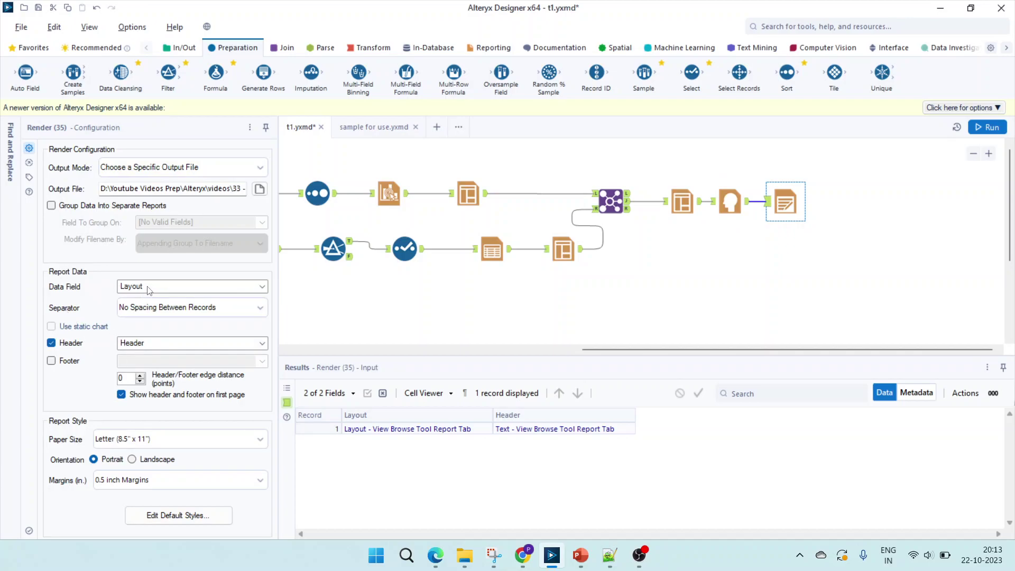
left_click(166, 352)
left_click(158, 364)
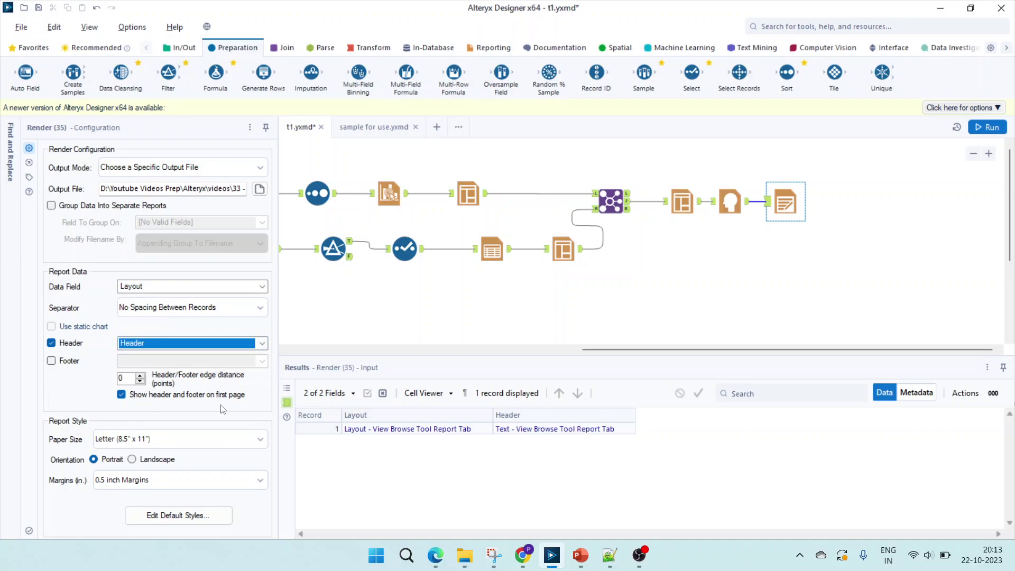
Step: Switch to output.pdf in Edge and examine the report header, Tools Count chart and Formulas table, highlighting the first formula row
left_click(435, 555)
scroll(378, 387, "up", 15)
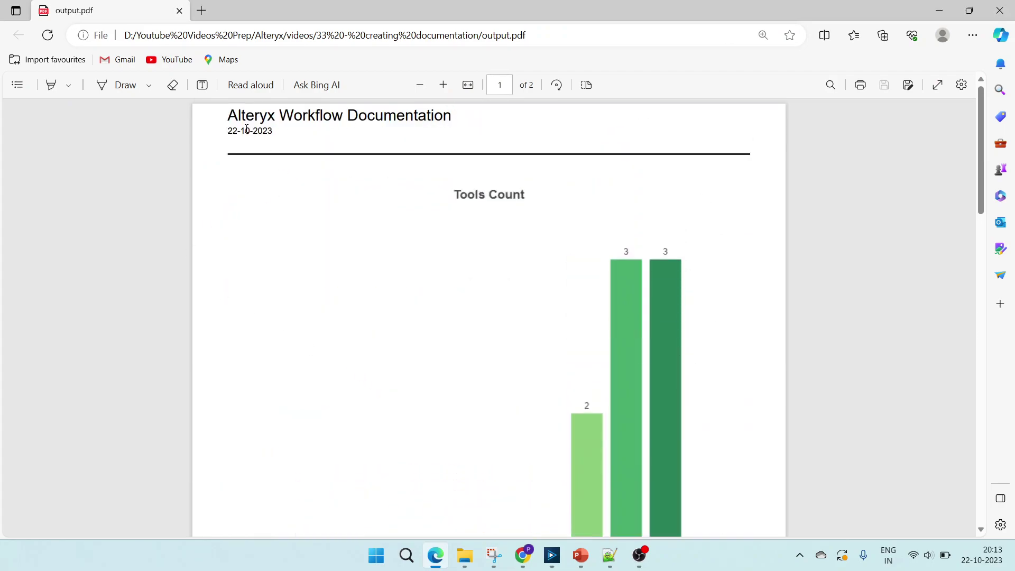
scroll(536, 350, "down", 5)
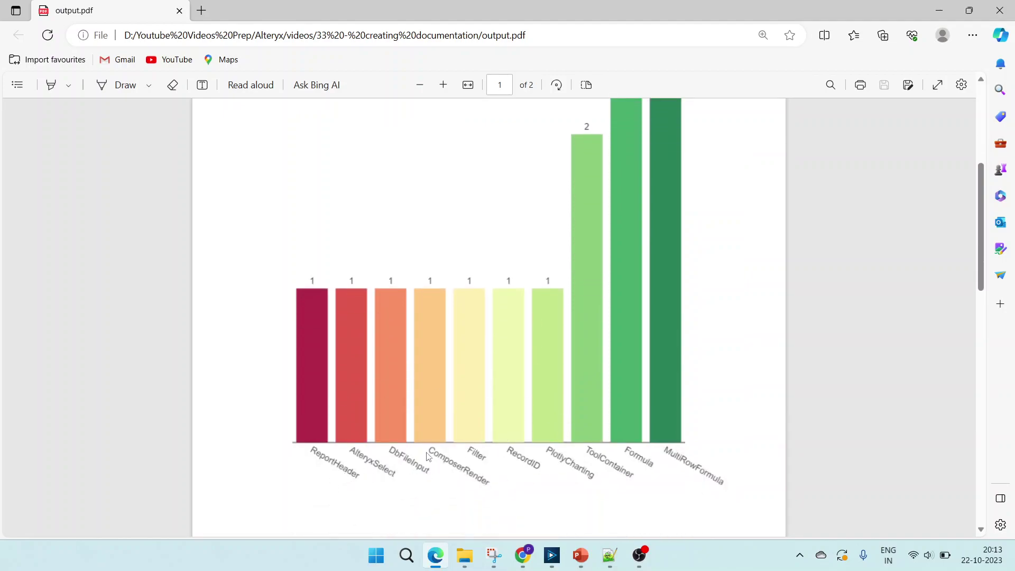
scroll(575, 412, "down", 6)
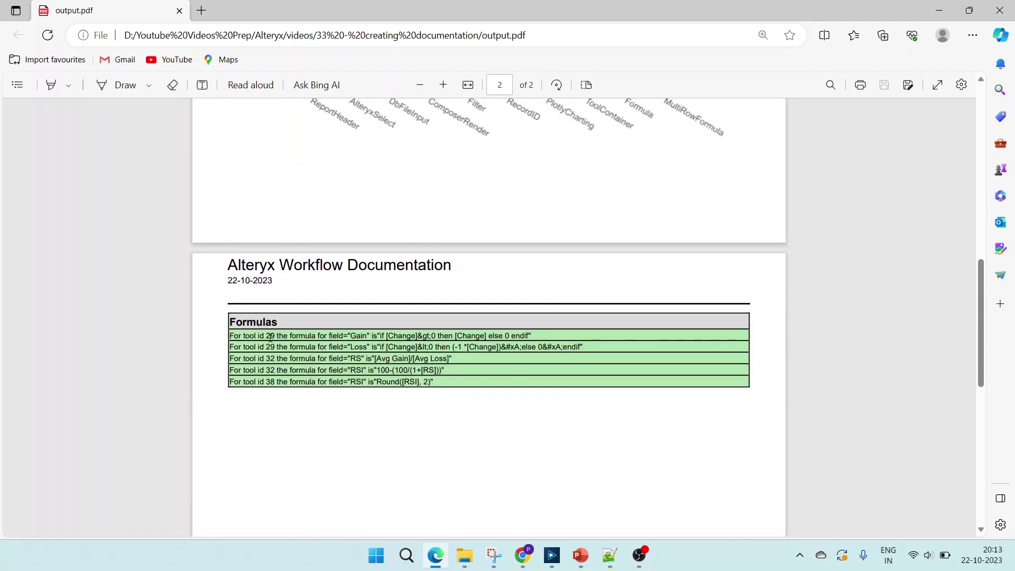
left_click_drag(240, 338, 550, 341)
left_click(531, 381)
left_click(639, 554)
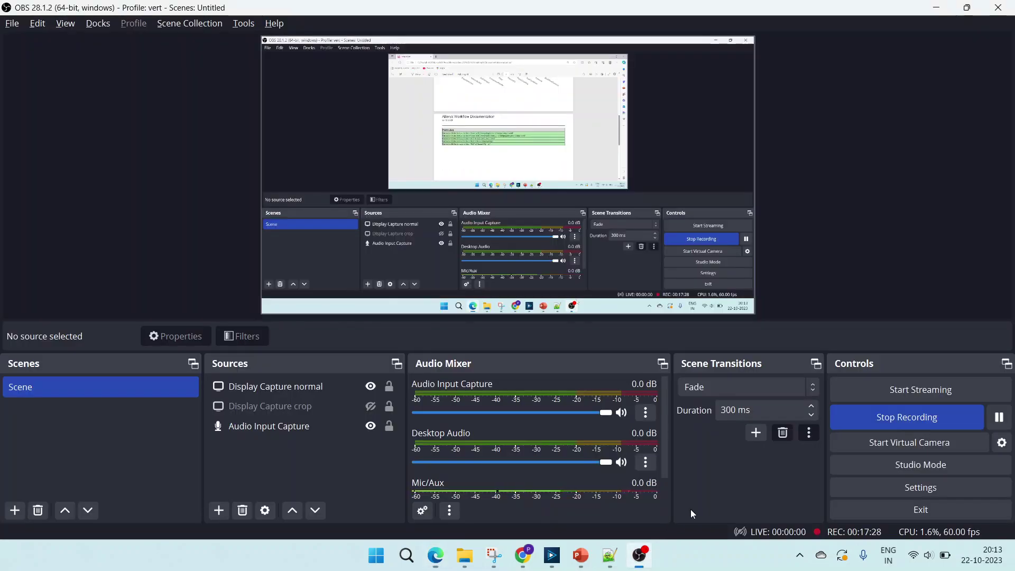